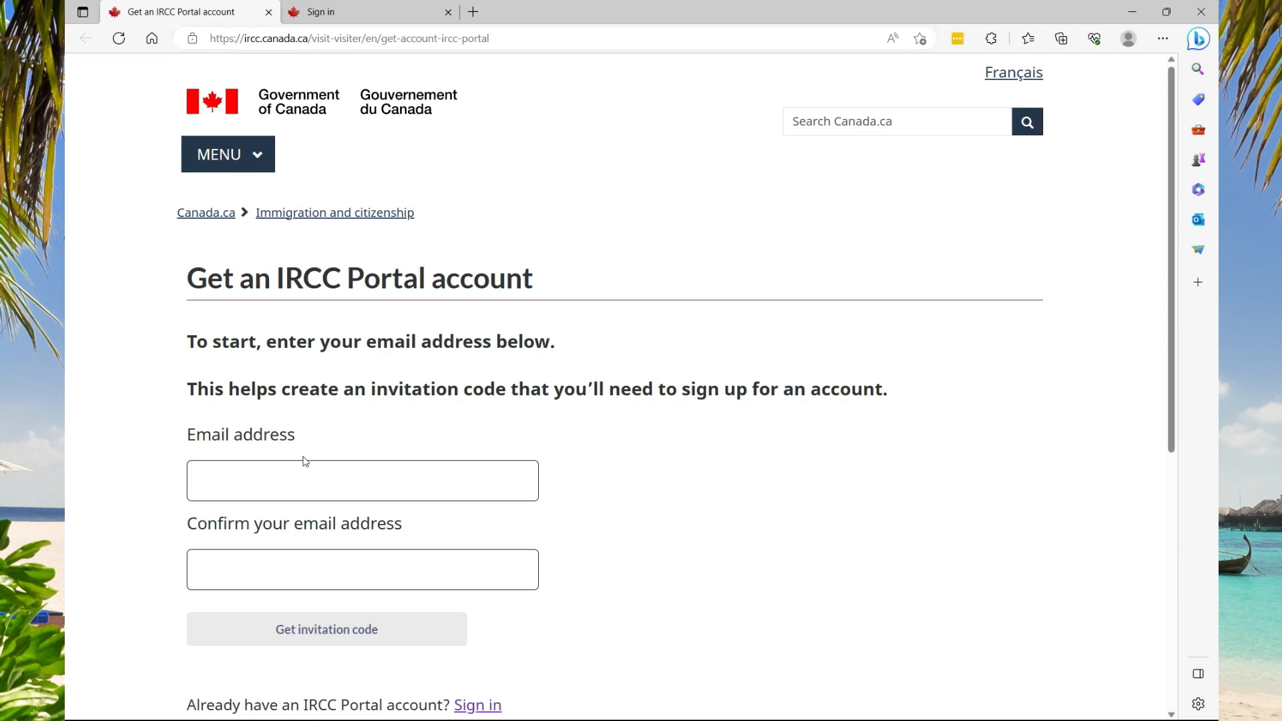
# Generate an invitation code for the saved email address and copy it to the clipboard
pyautogui.click(281, 474)
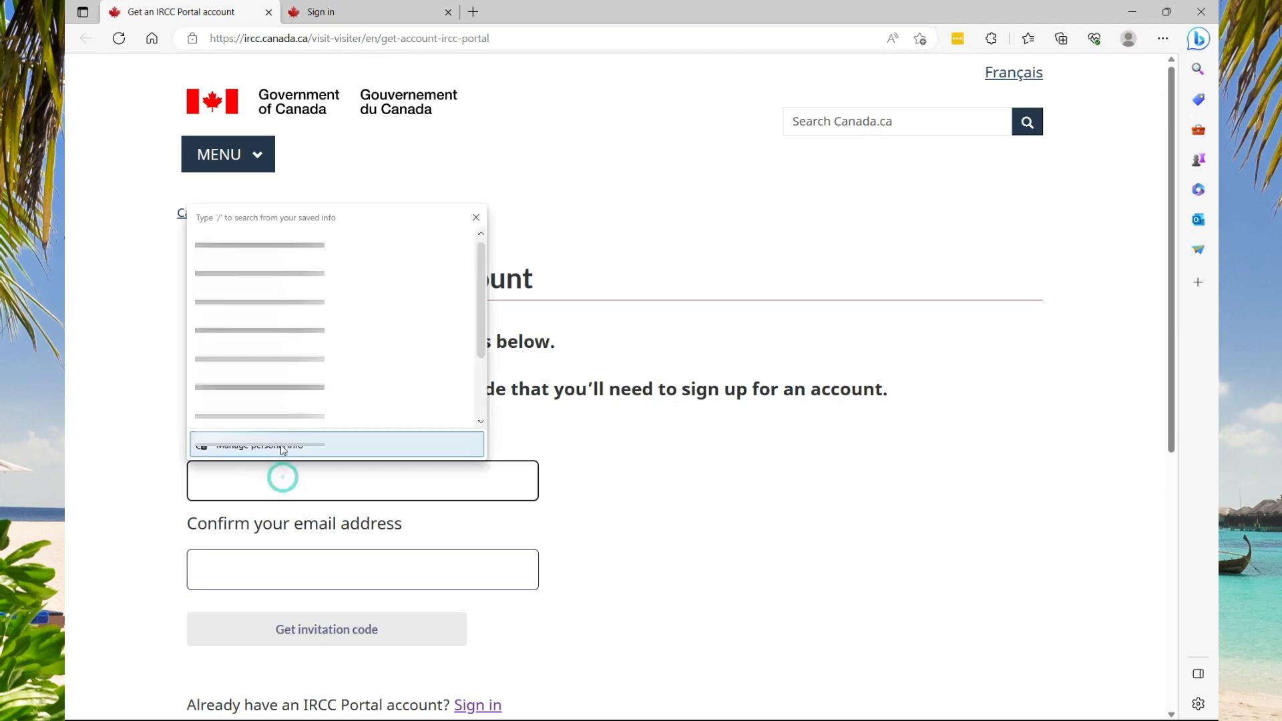
pyautogui.click(246, 297)
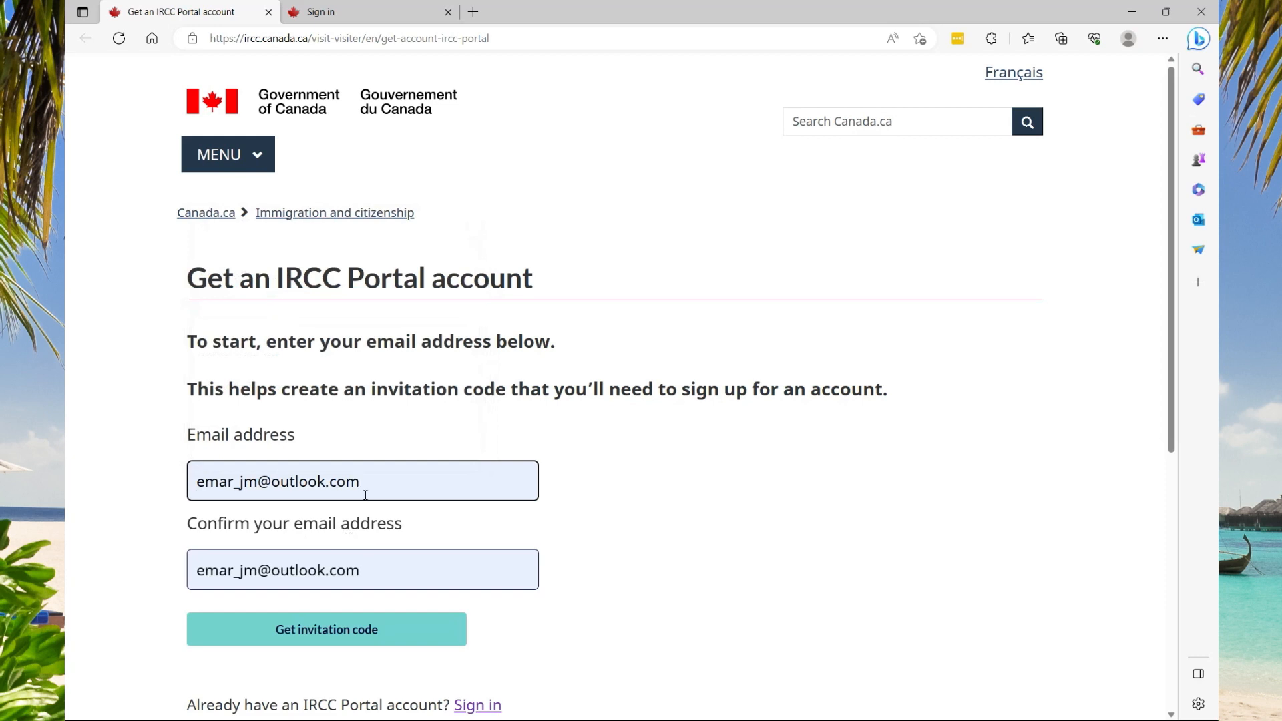
pyautogui.click(319, 638)
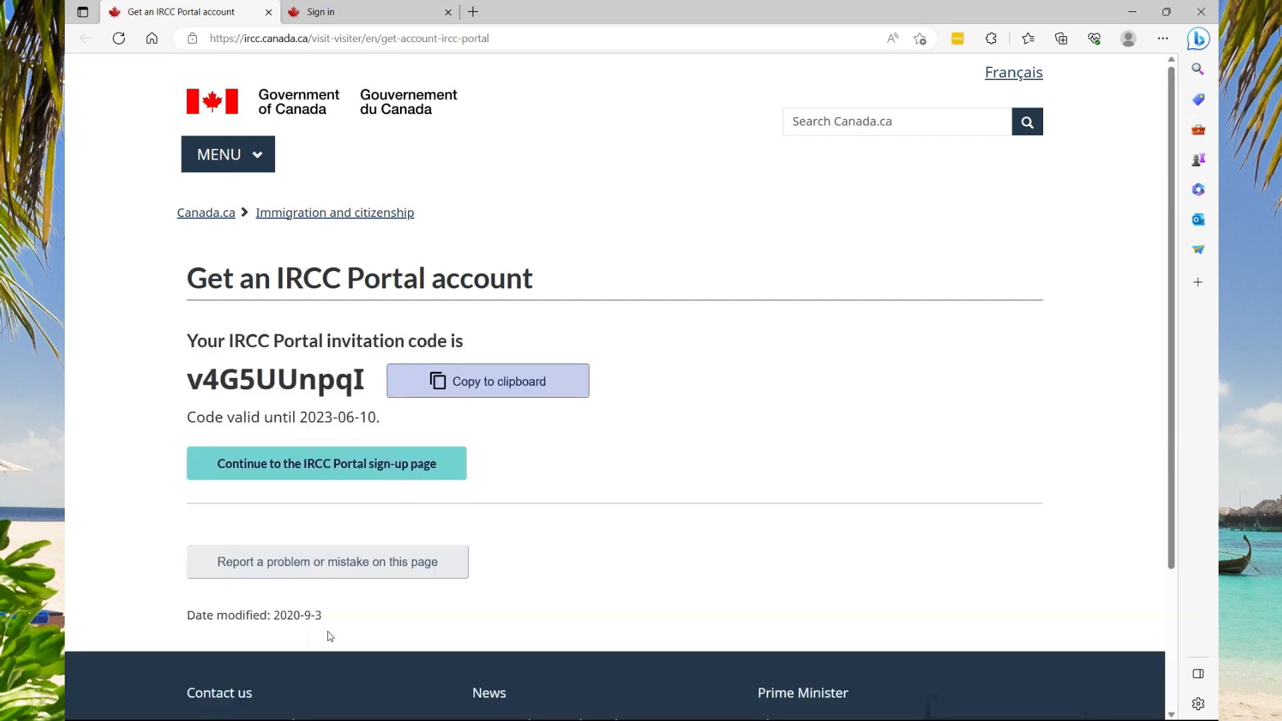
pyautogui.click(442, 385)
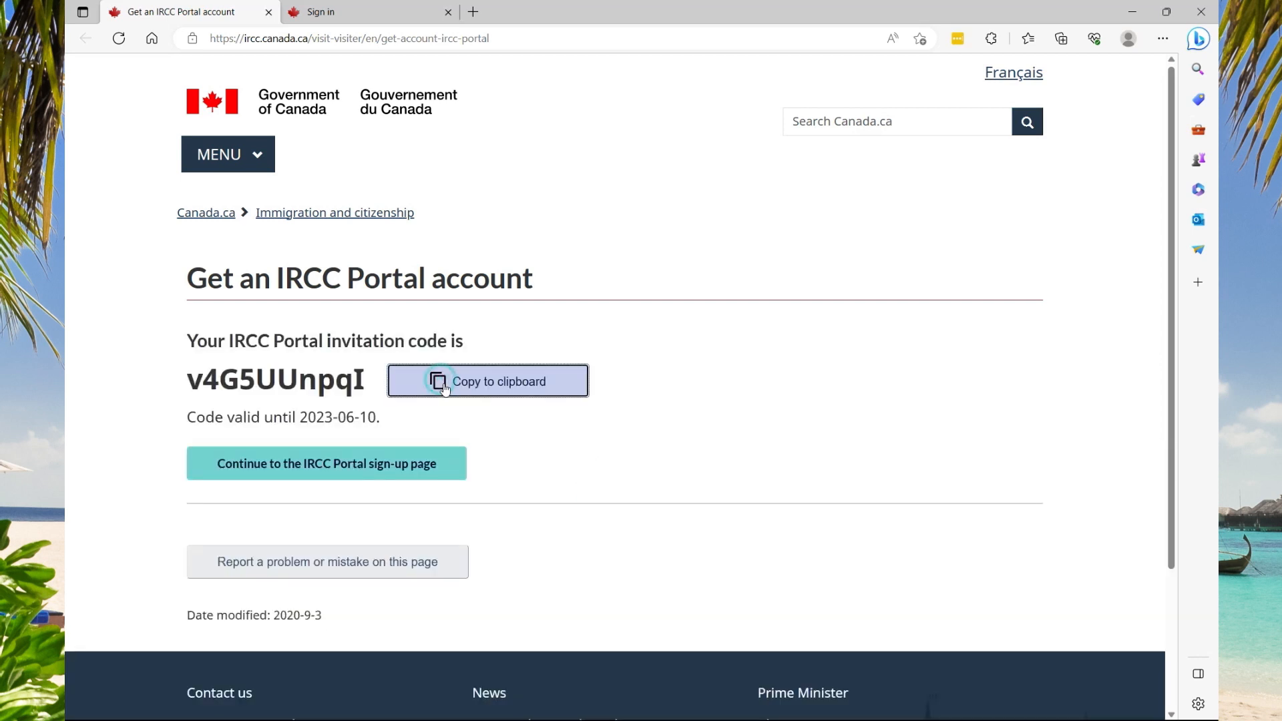
pyautogui.click(280, 477)
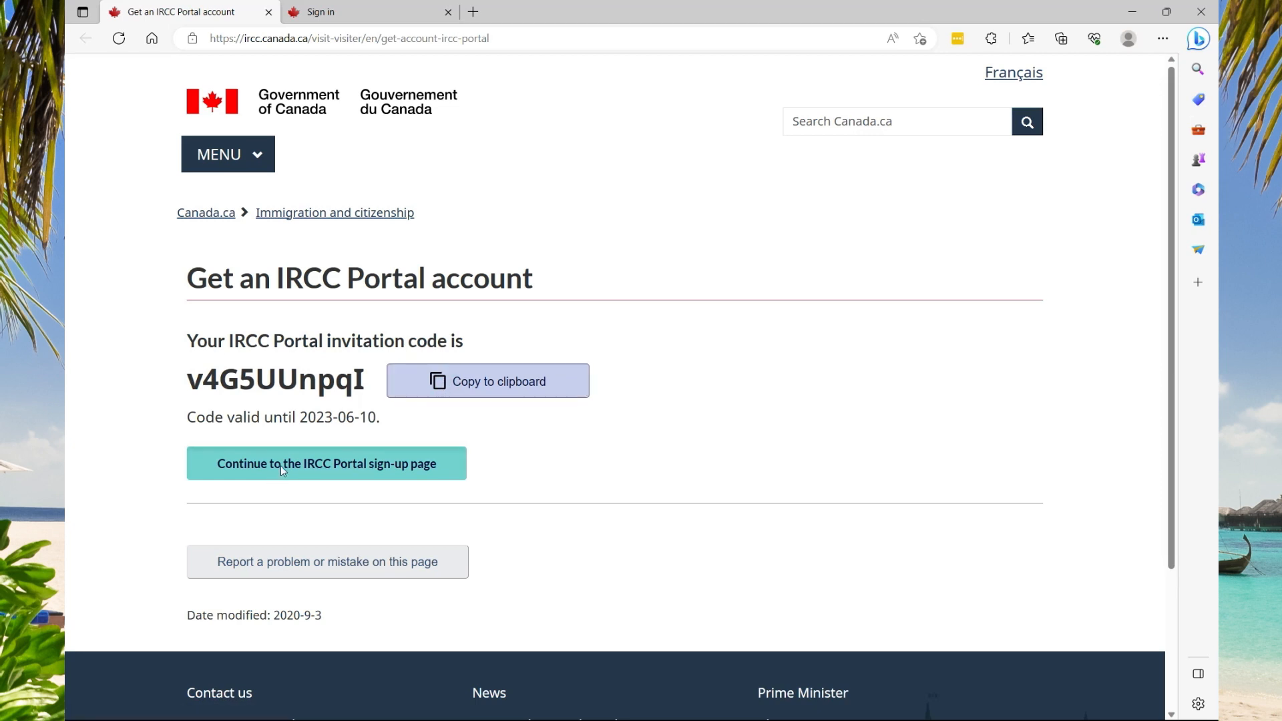
# Paste the invitation code and autofill the saved email address and password fields
pyautogui.click(266, 298)
pyautogui.hotkey('ctrl', 'v')
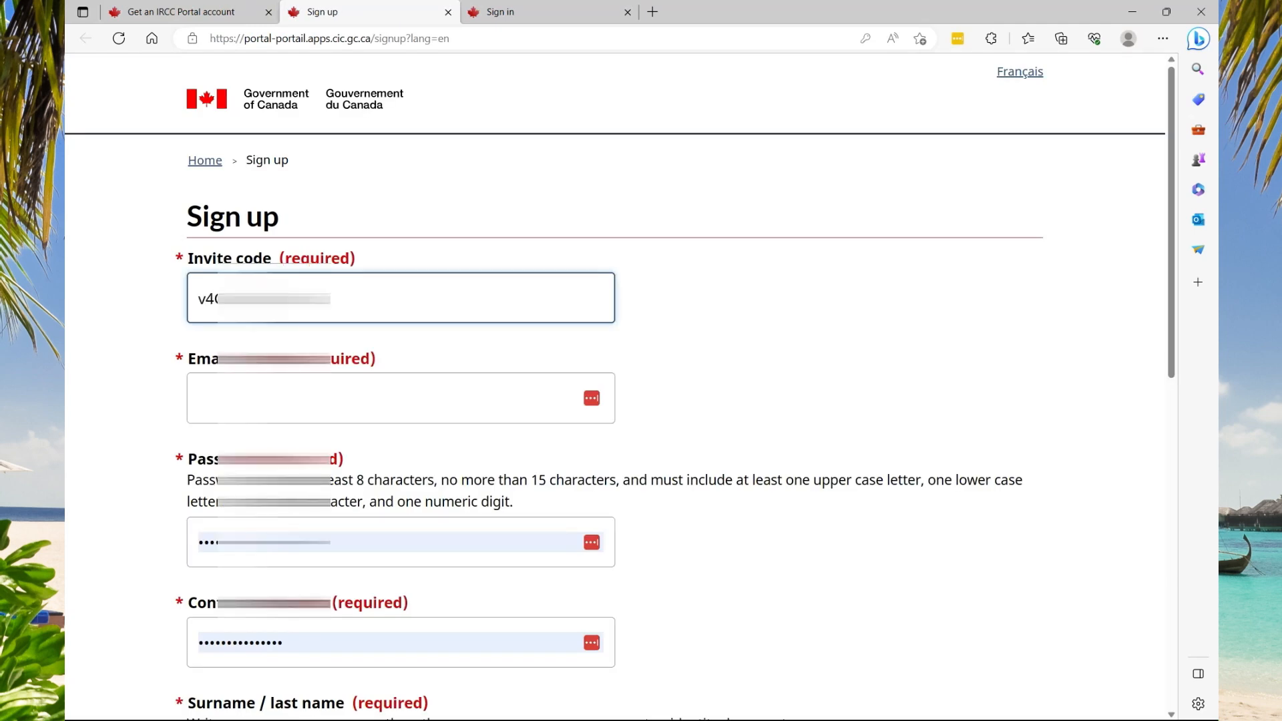
pyautogui.click(374, 398)
pyautogui.press('Down')
pyautogui.press('Return')
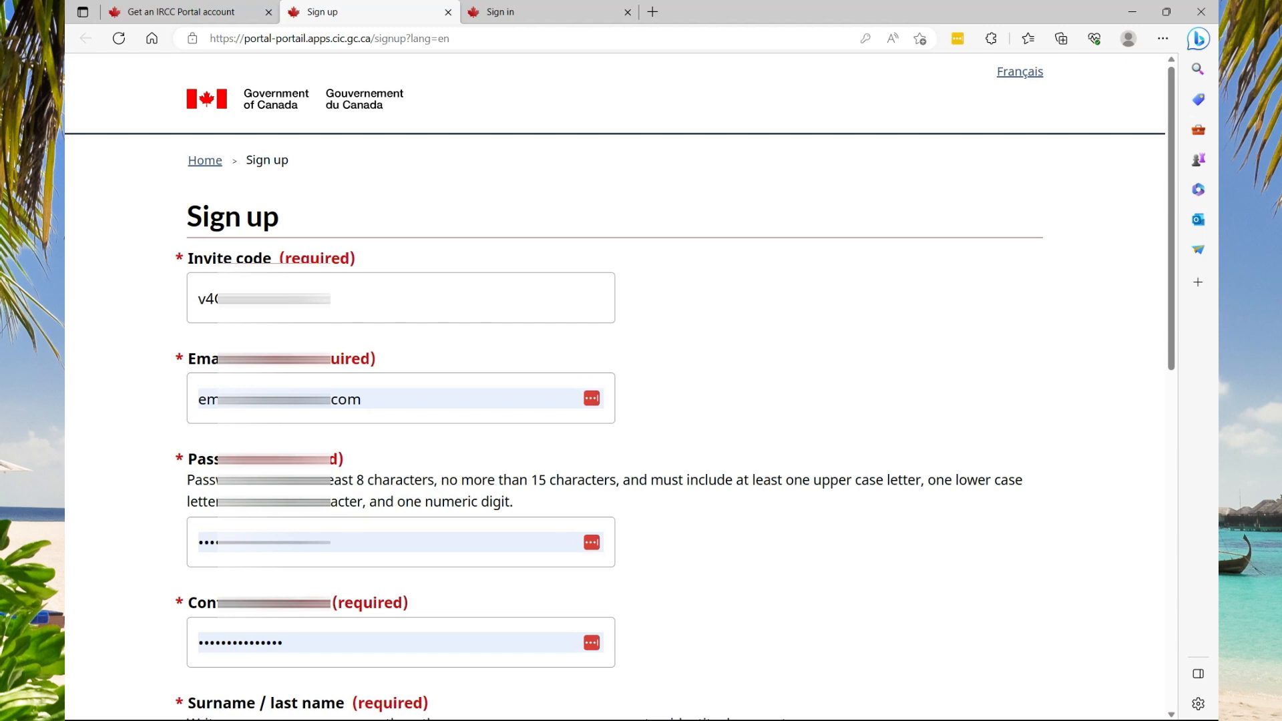
pyautogui.click(261, 542)
pyautogui.click(261, 641)
# Enter the surname and given name on the sign-up form
pyautogui.scroll(-1, 261, 639)
pyautogui.click(263, 645)
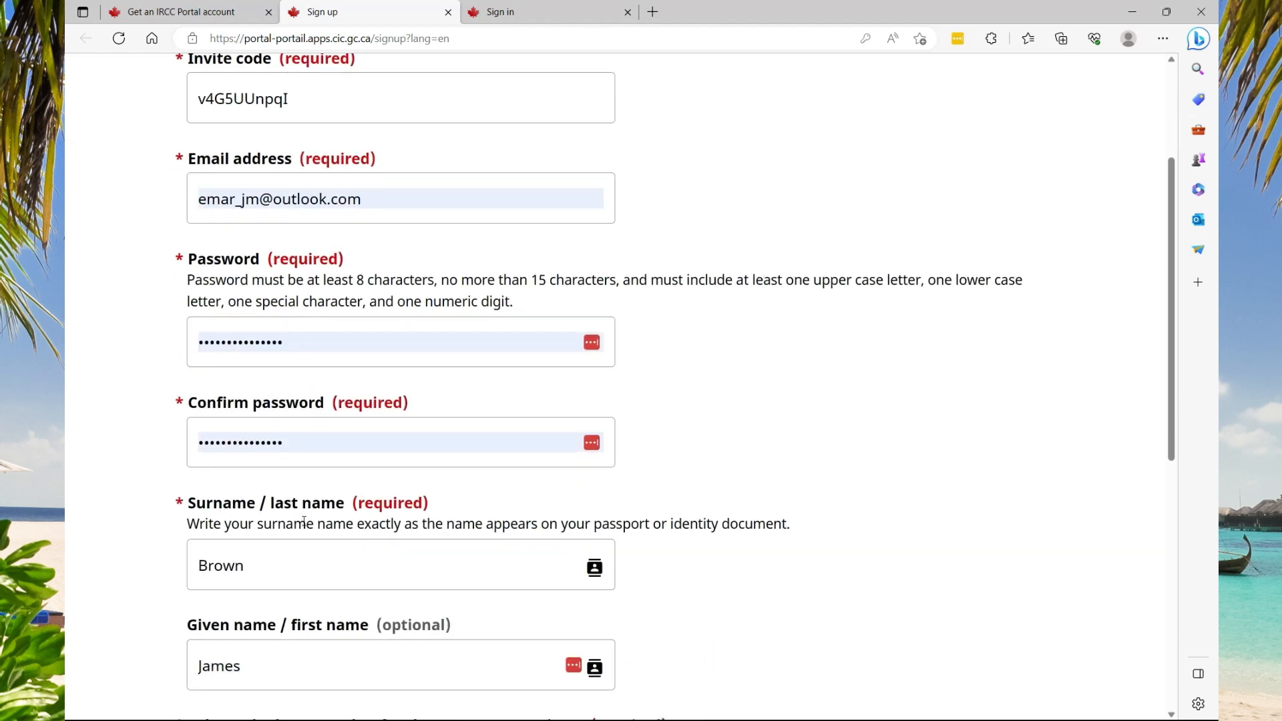
pyautogui.click(277, 567)
pyautogui.click(250, 683)
pyautogui.scroll(-2, 251, 682)
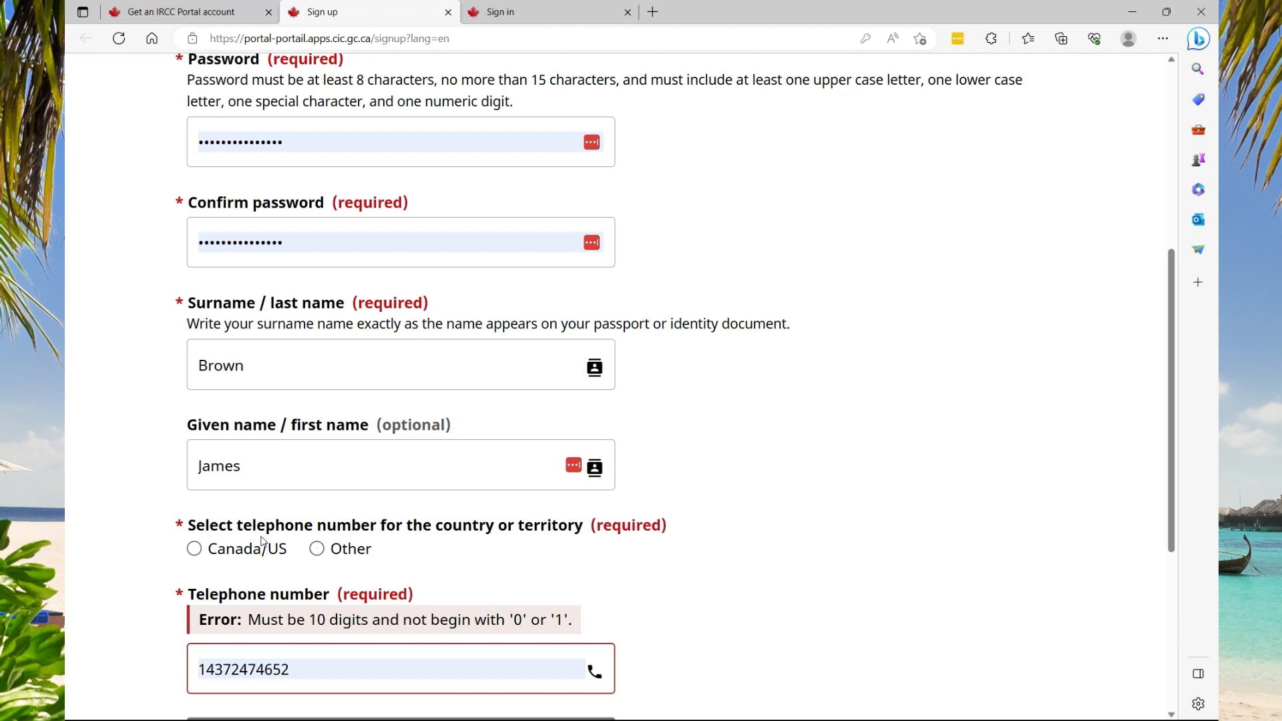
# Mark the phone as outside Canada/US, entering dial code 1876 and the telephone number
pyautogui.click(317, 548)
pyautogui.click(237, 639)
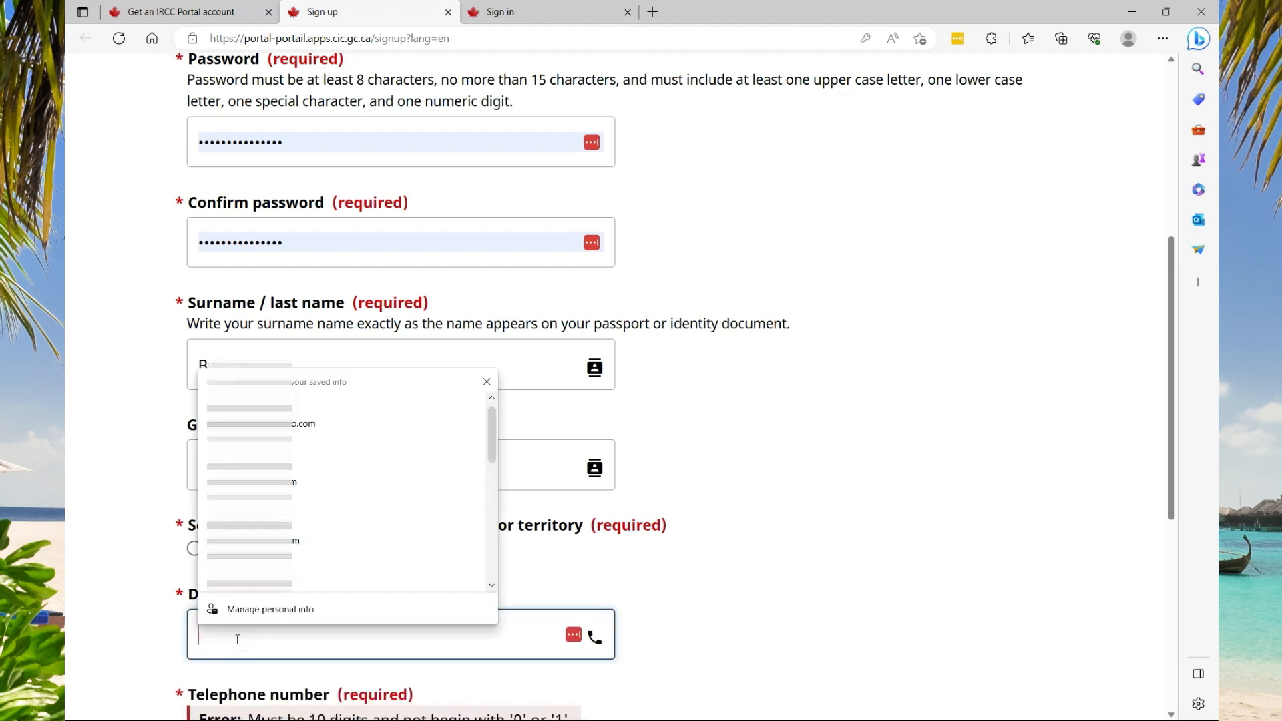
pyautogui.write('1')
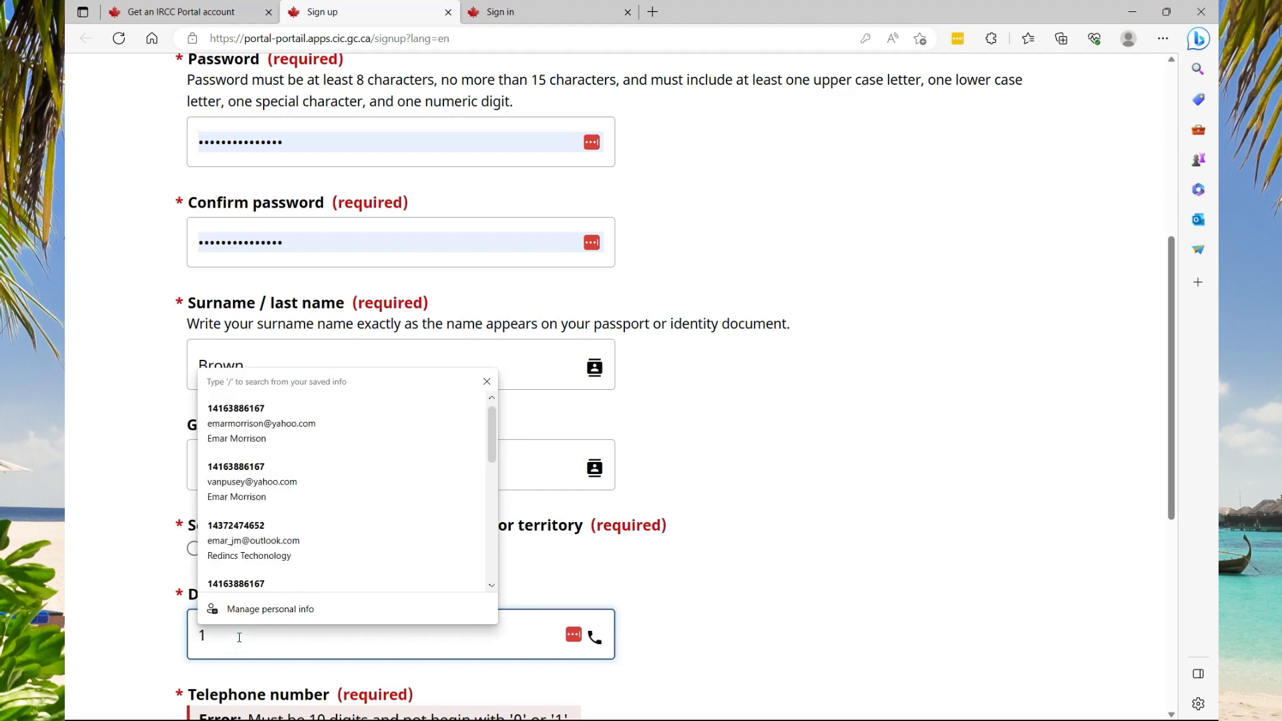
pyautogui.write('87')
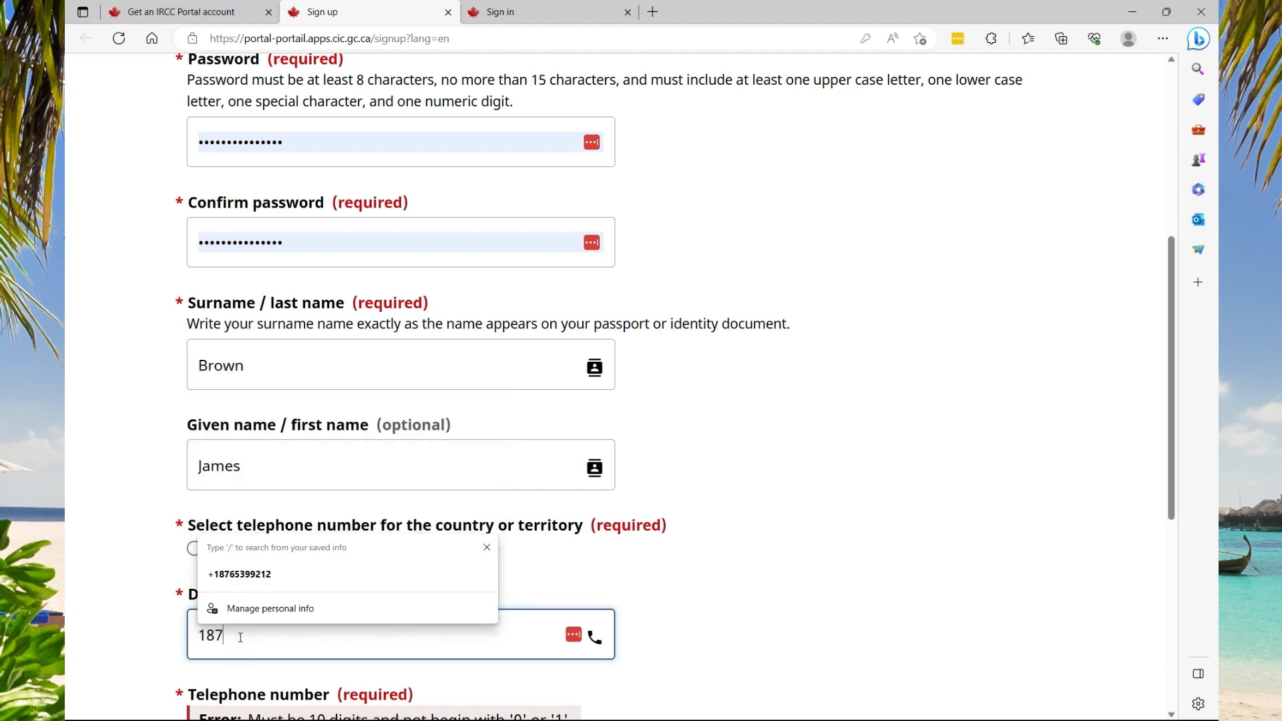
pyautogui.write('6')
pyautogui.scroll(-3, 323, 569)
pyautogui.doubleClick(319, 568)
pyautogui.press('BackSpace')
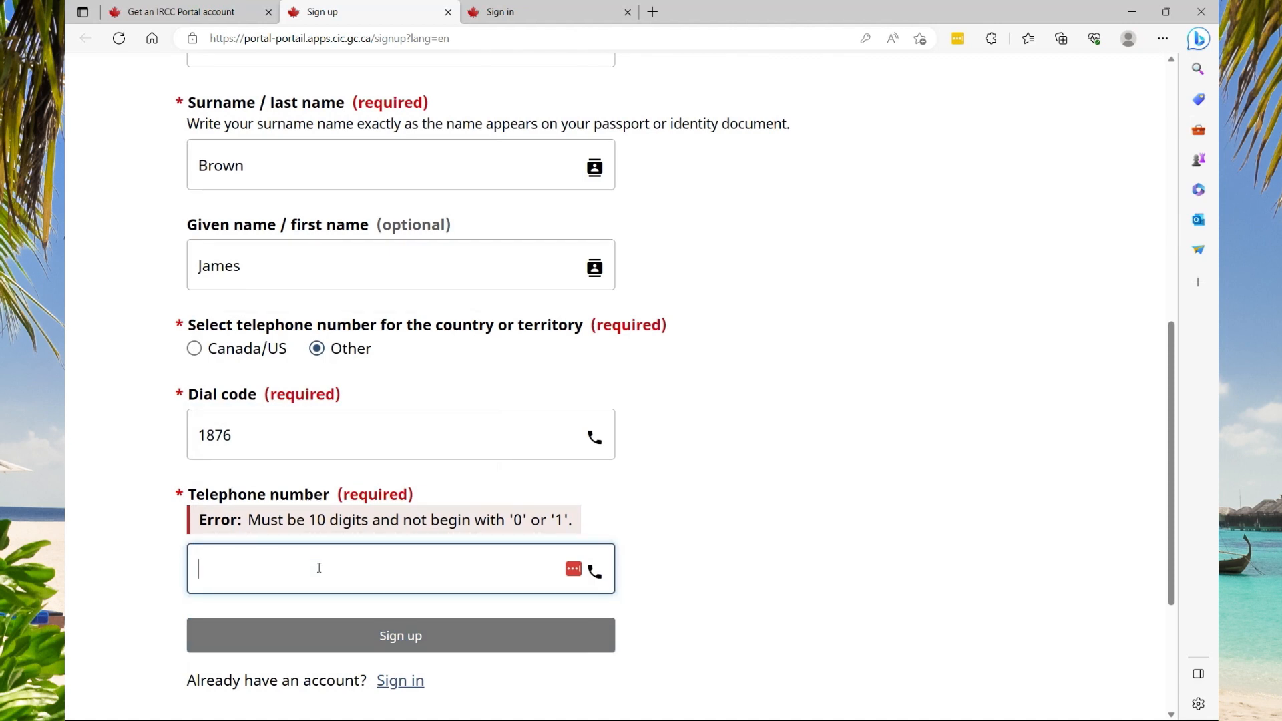
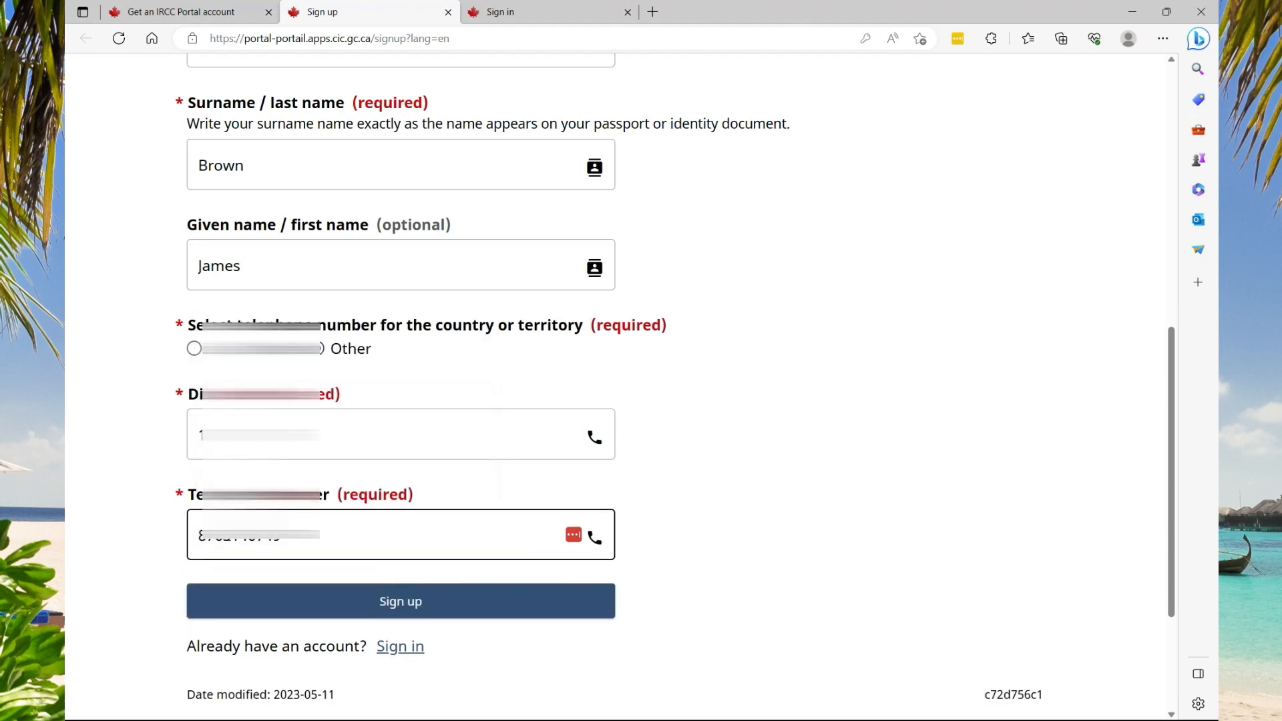
# Correct the dial code to 876 and submit the sign-up form
pyautogui.click(431, 496)
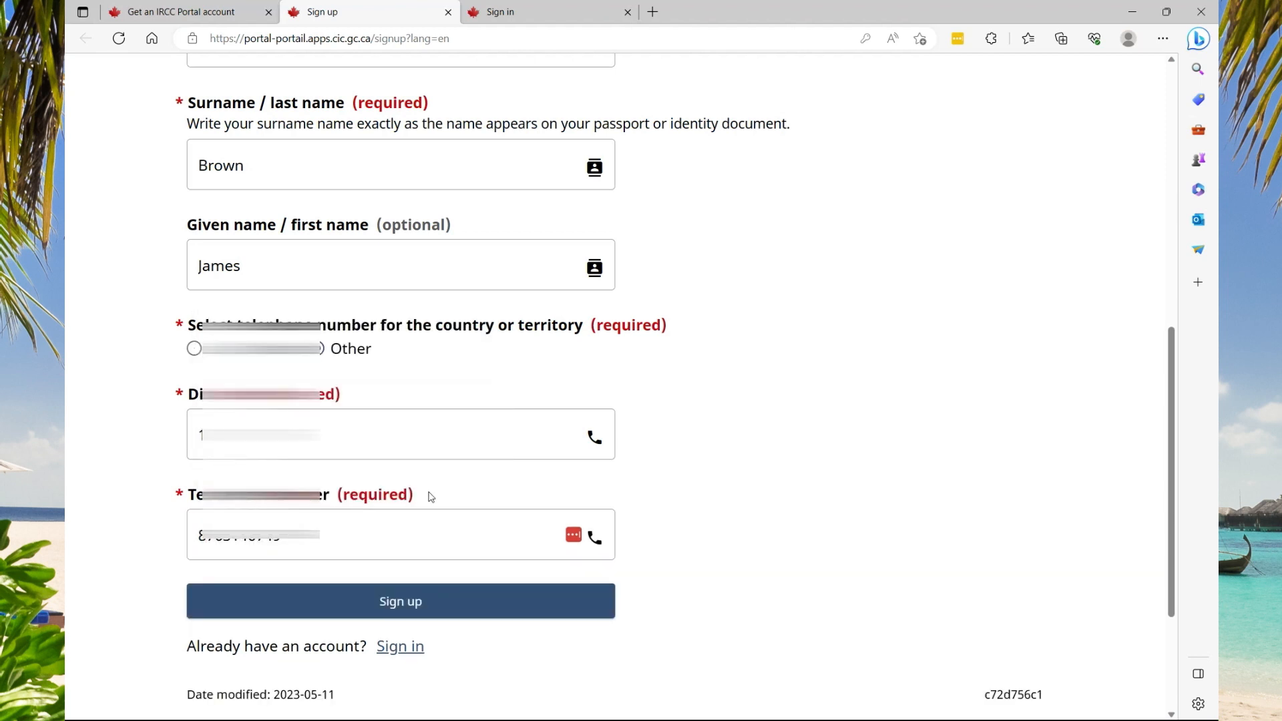
pyautogui.click(206, 432)
pyautogui.press('BackSpace')
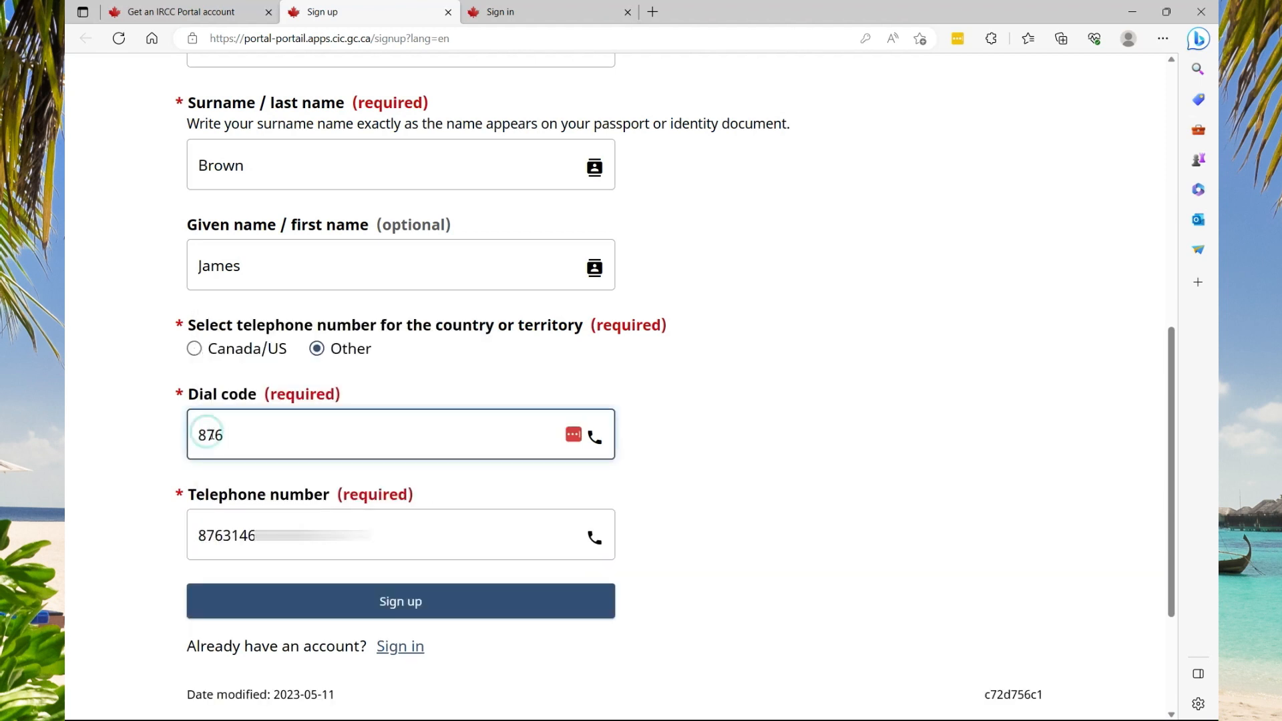
pyautogui.click(427, 531)
pyautogui.click(749, 506)
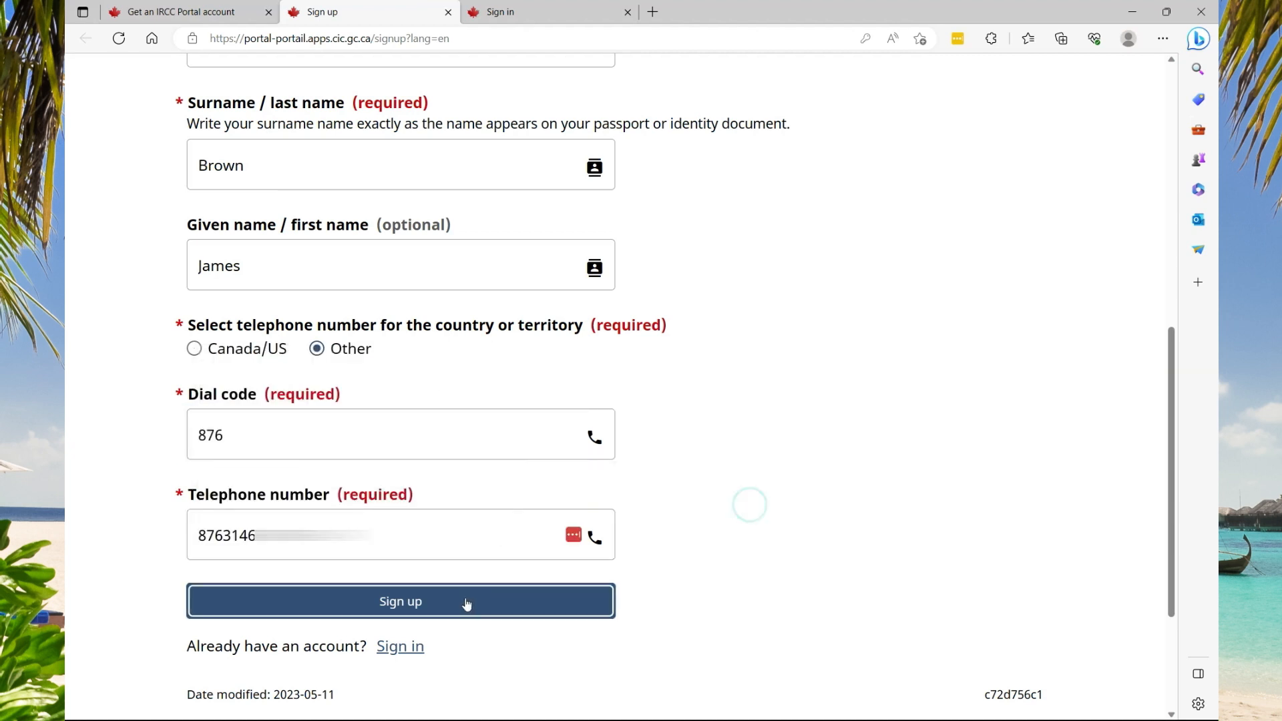
pyautogui.click(440, 604)
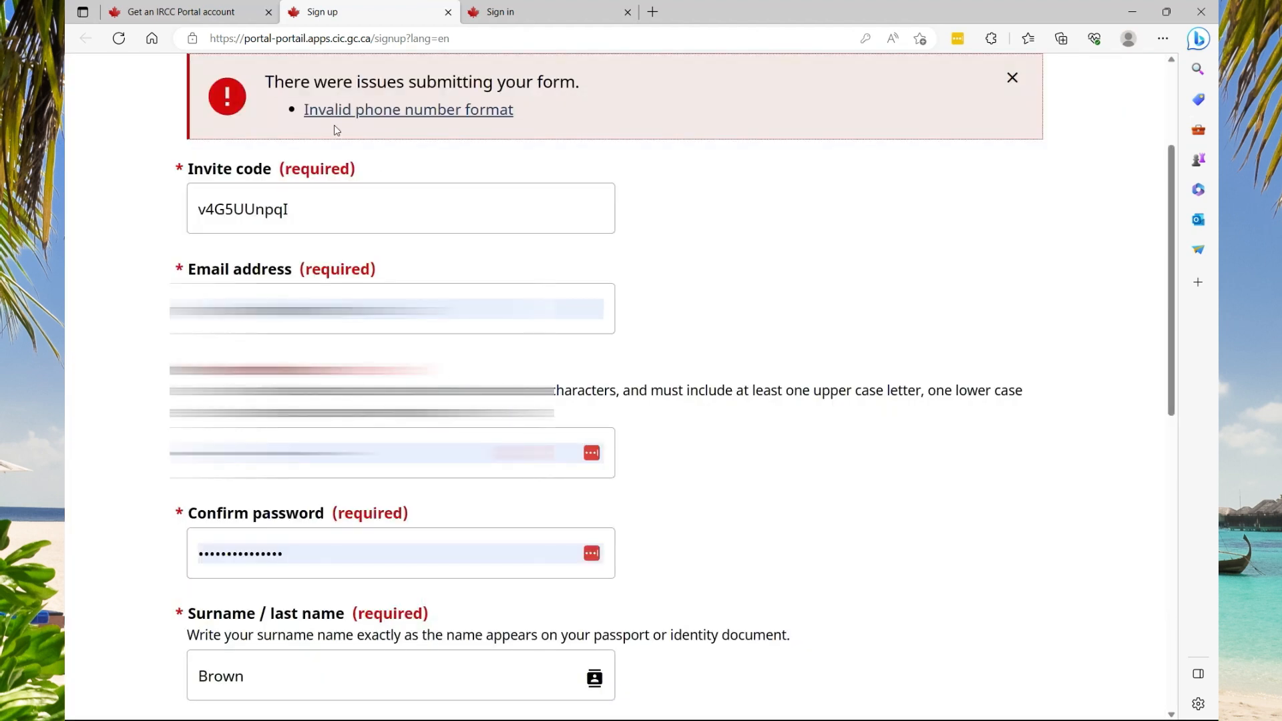
# Re-enter the account password and resubmit the sign-up form
pyautogui.scroll(-2, 239, 515)
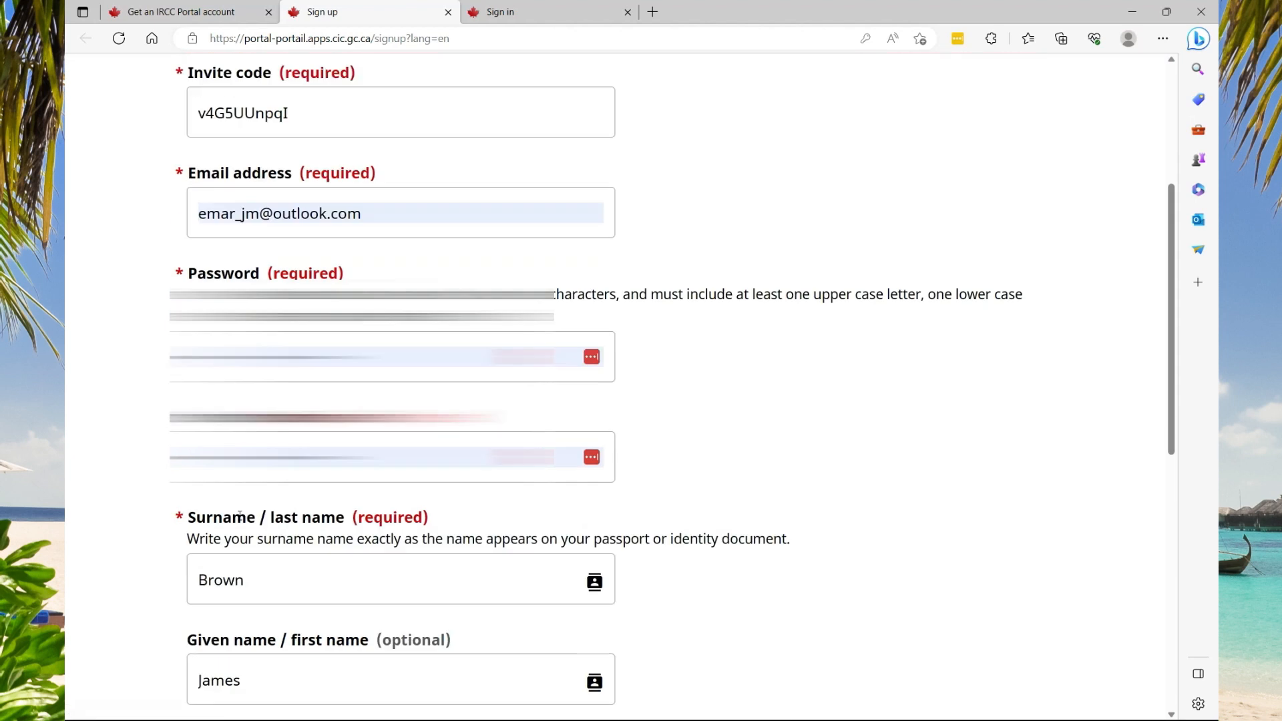
pyautogui.scroll(-7, 239, 516)
pyautogui.click(294, 345)
pyautogui.click(421, 517)
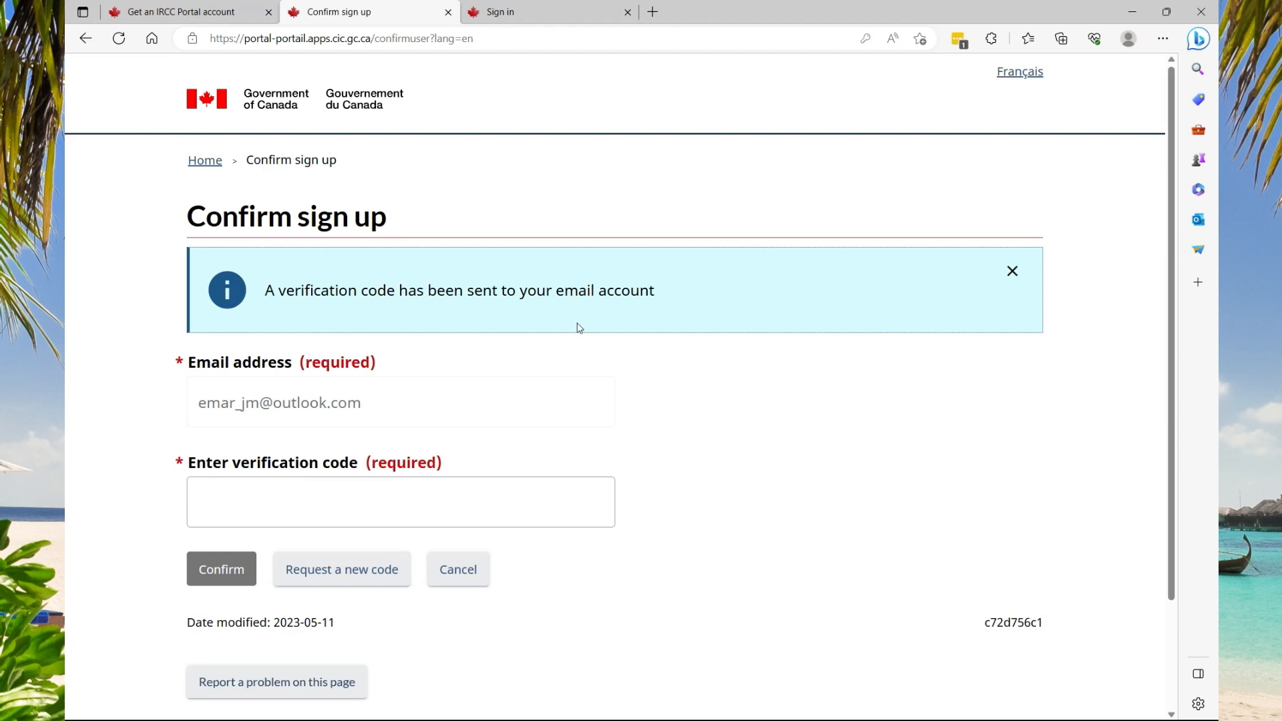
# Copy the code from the IRCC Portal email in Mail into the verification code field
pyautogui.click(1122, 18)
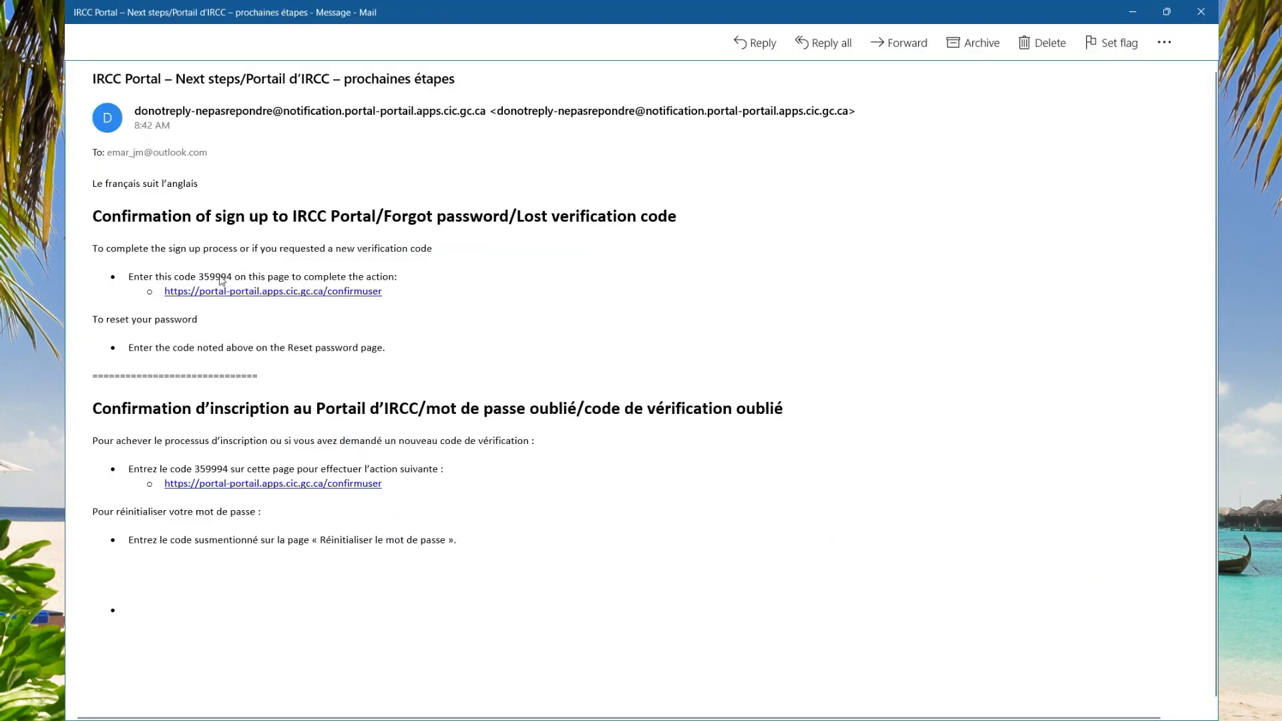
pyautogui.doubleClick(219, 276)
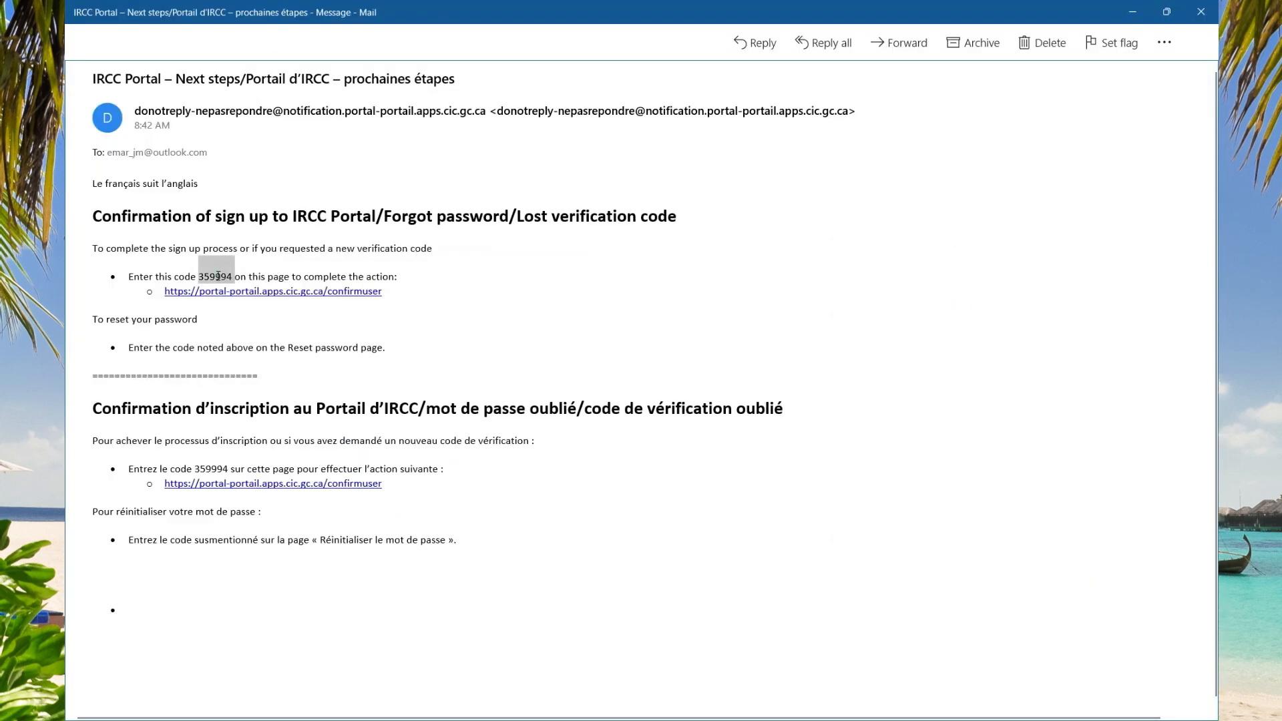
pyautogui.rightClick(219, 276)
pyautogui.click(238, 289)
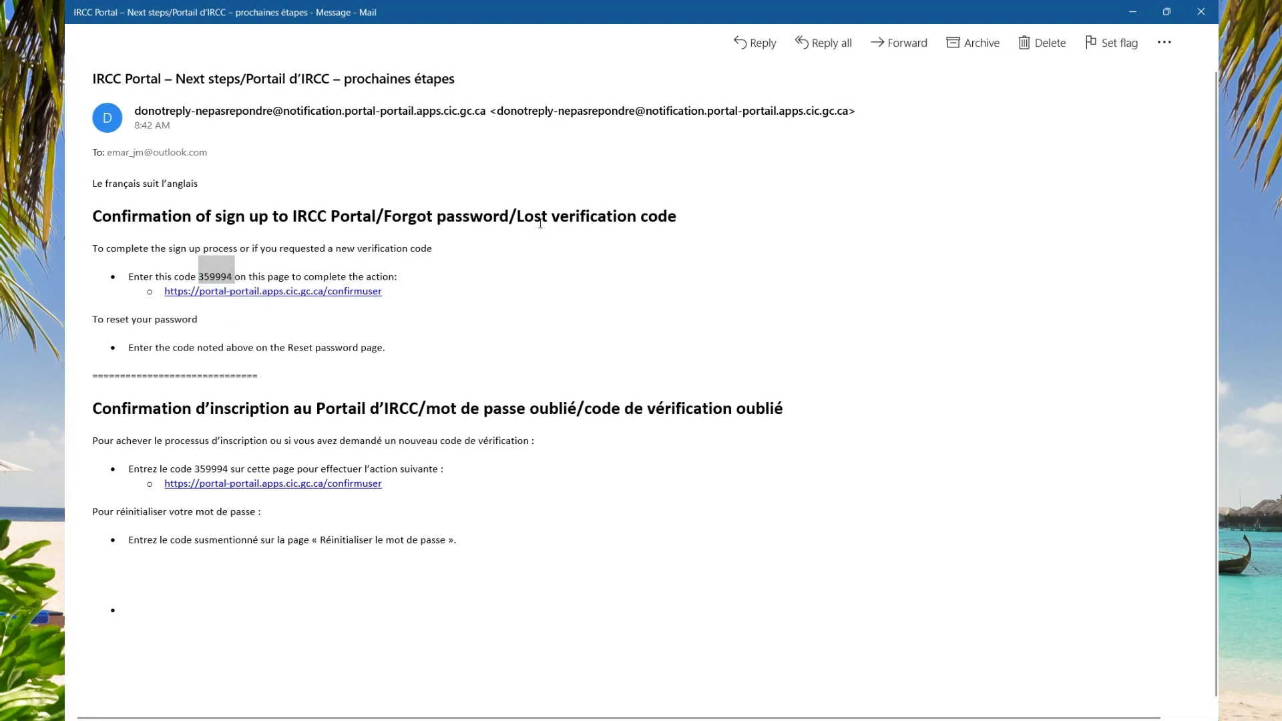
pyautogui.rightClick(252, 507)
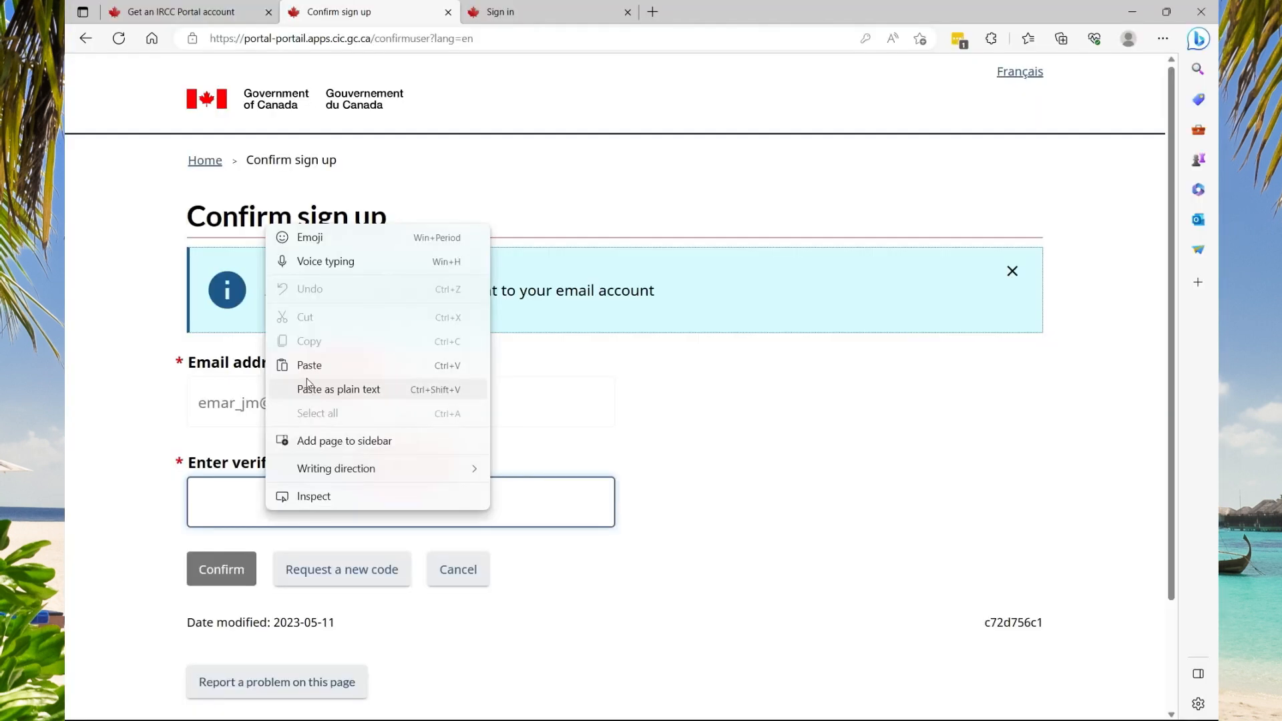
pyautogui.click(303, 364)
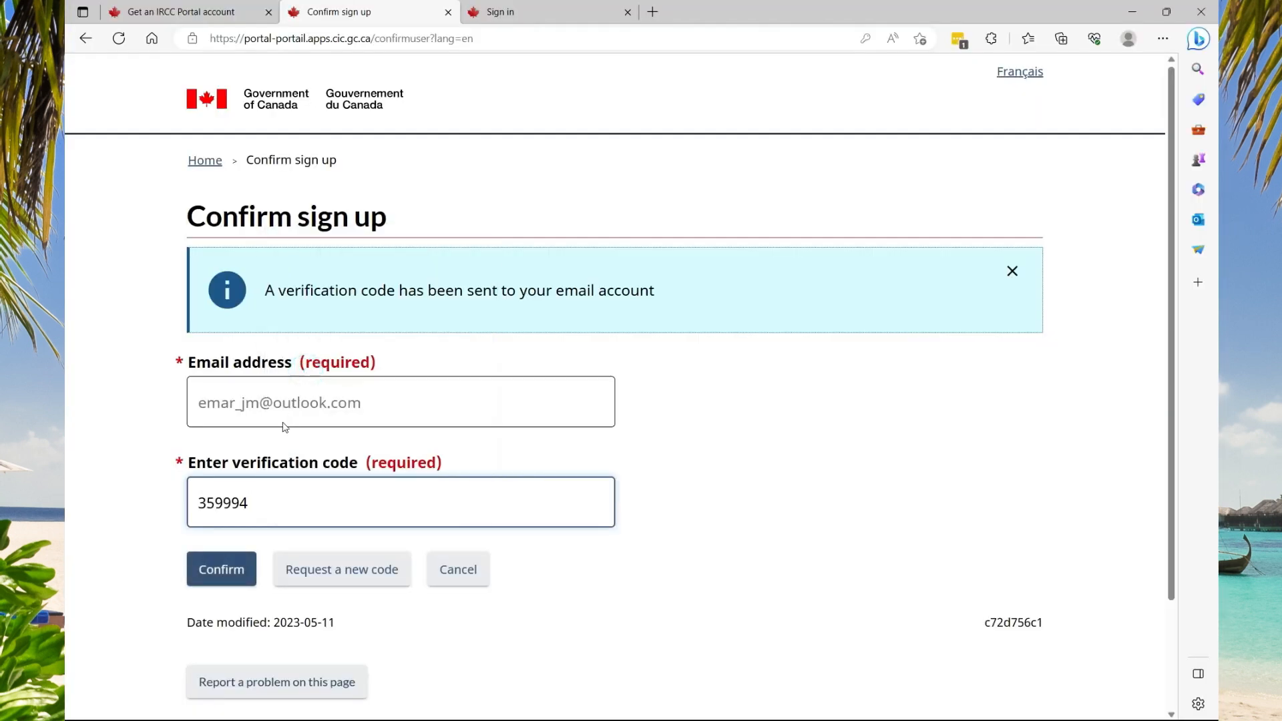
# Confirm the account with the verification code, sign in, and accept the terms and conditions
pyautogui.click(241, 572)
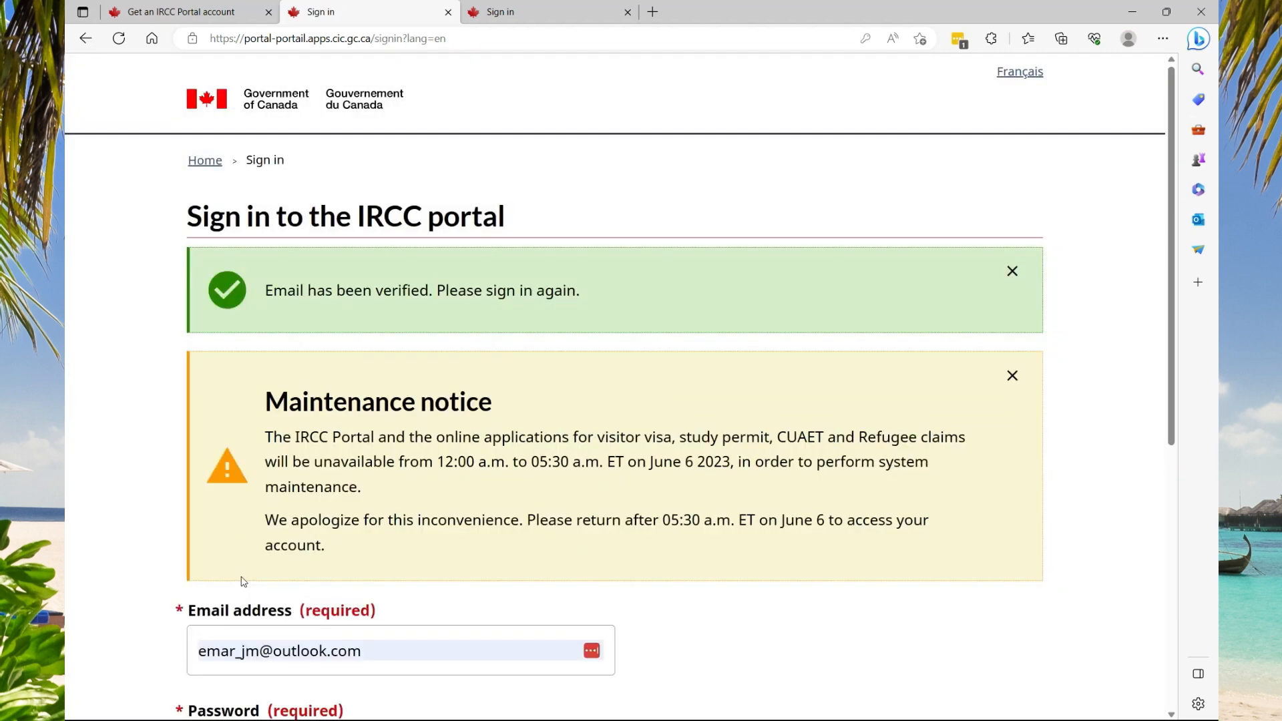
pyautogui.scroll(-5, 243, 578)
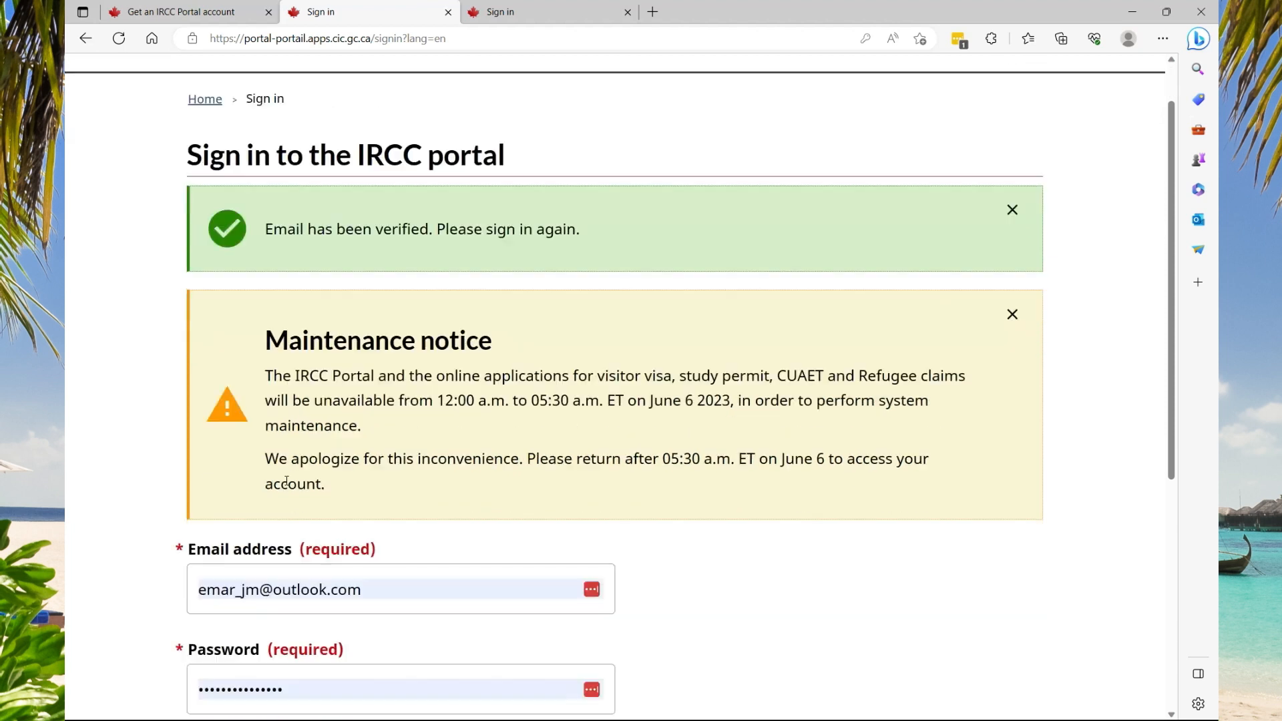
pyautogui.click(358, 515)
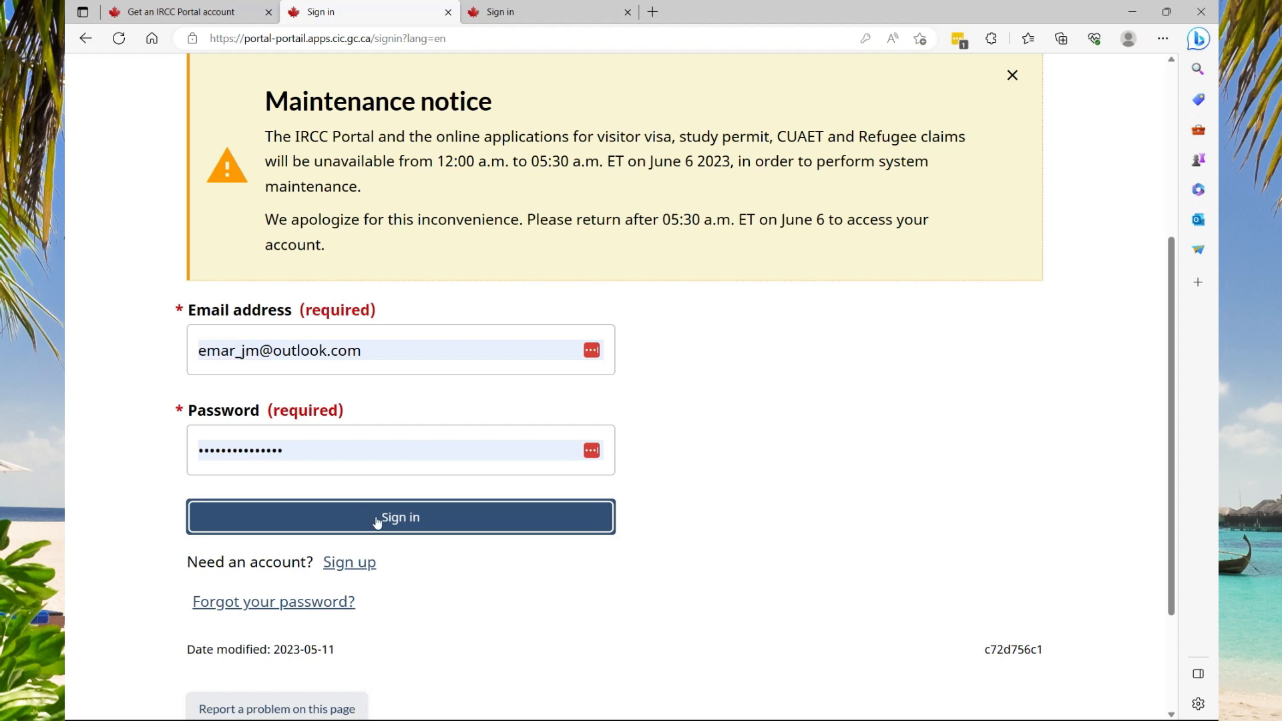
pyautogui.click(381, 522)
pyautogui.scroll(-6, 370, 472)
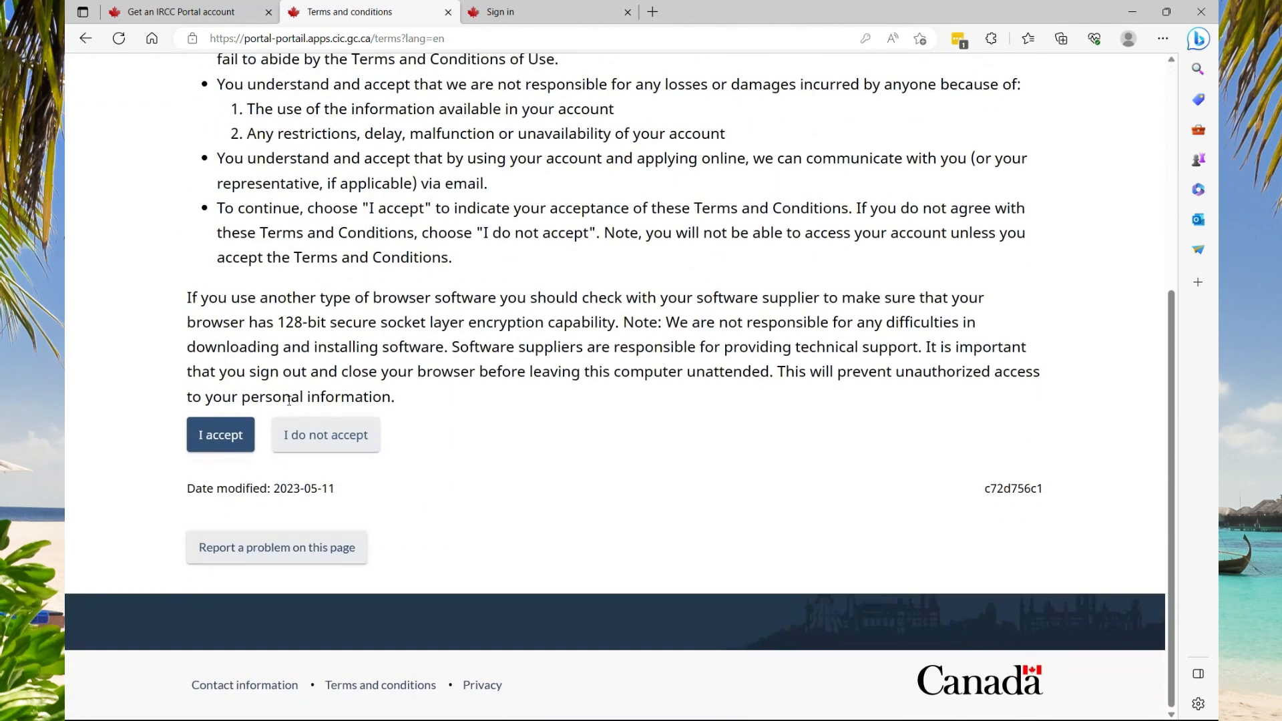
pyautogui.click(217, 435)
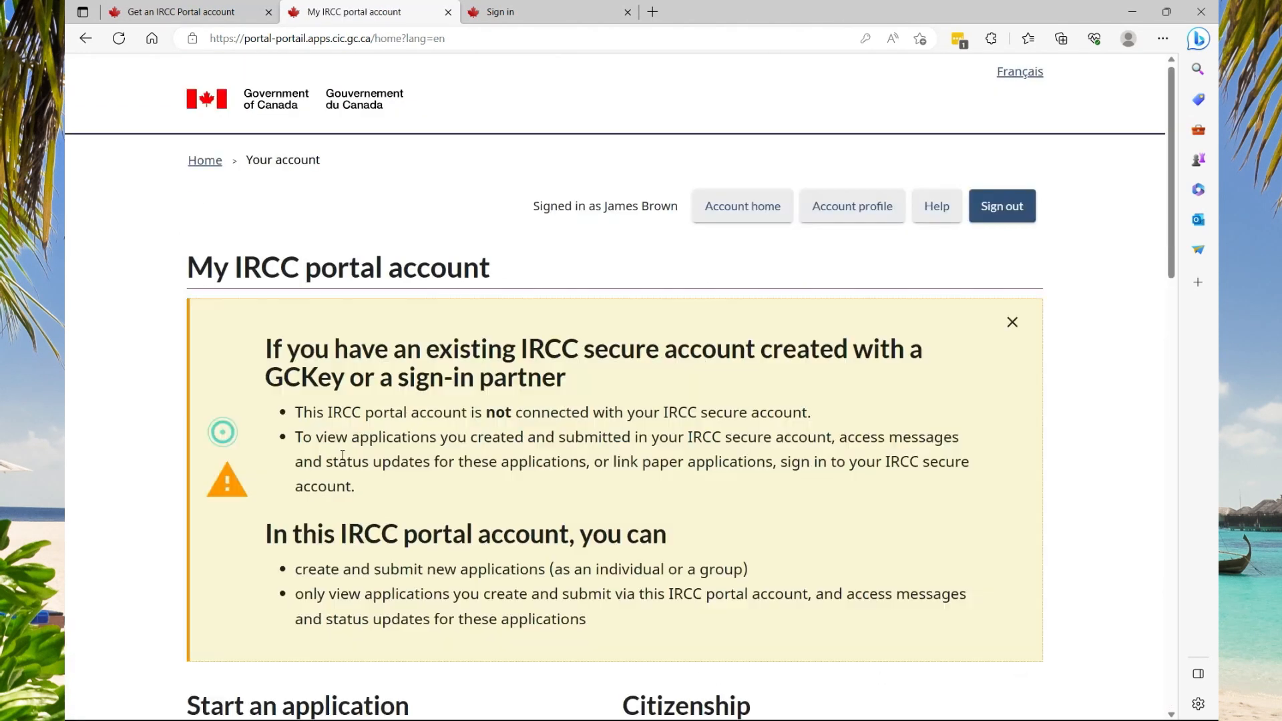
# Start the 'Apply for a visitor visa, transit visa or a study permit' application
pyautogui.scroll(-5, 471, 422)
pyautogui.scroll(-1, 470, 422)
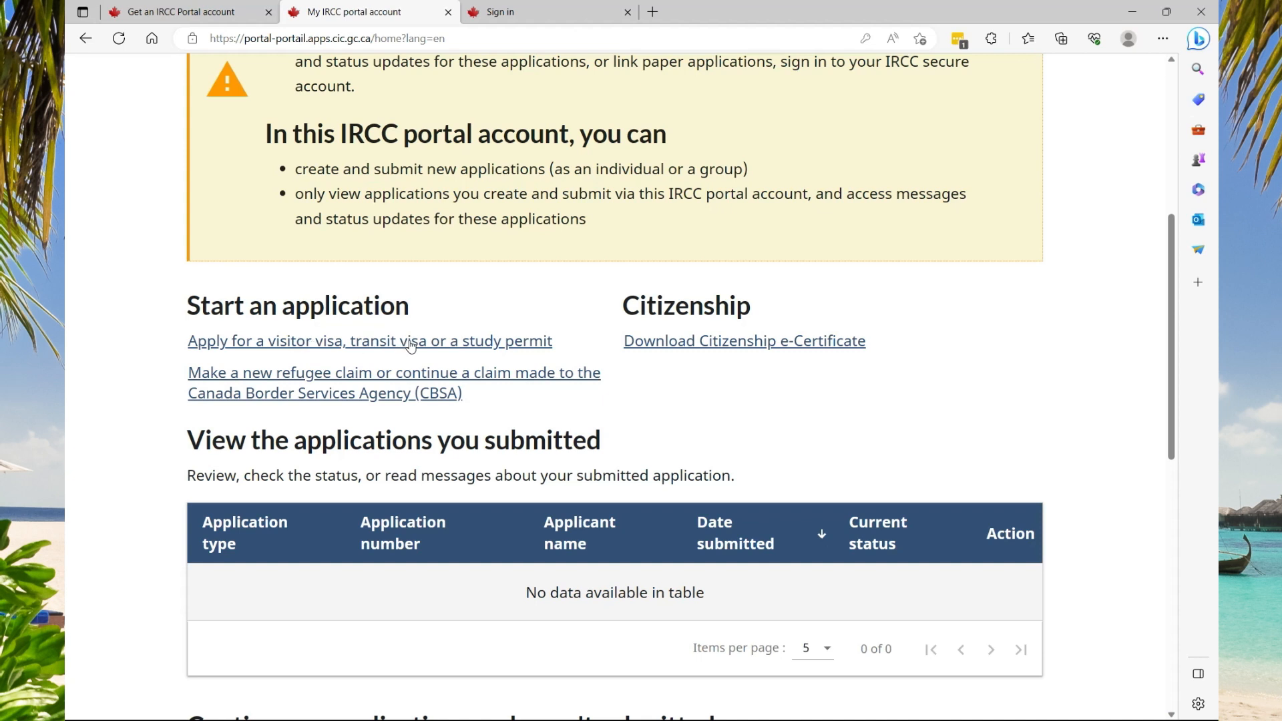
pyautogui.click(299, 345)
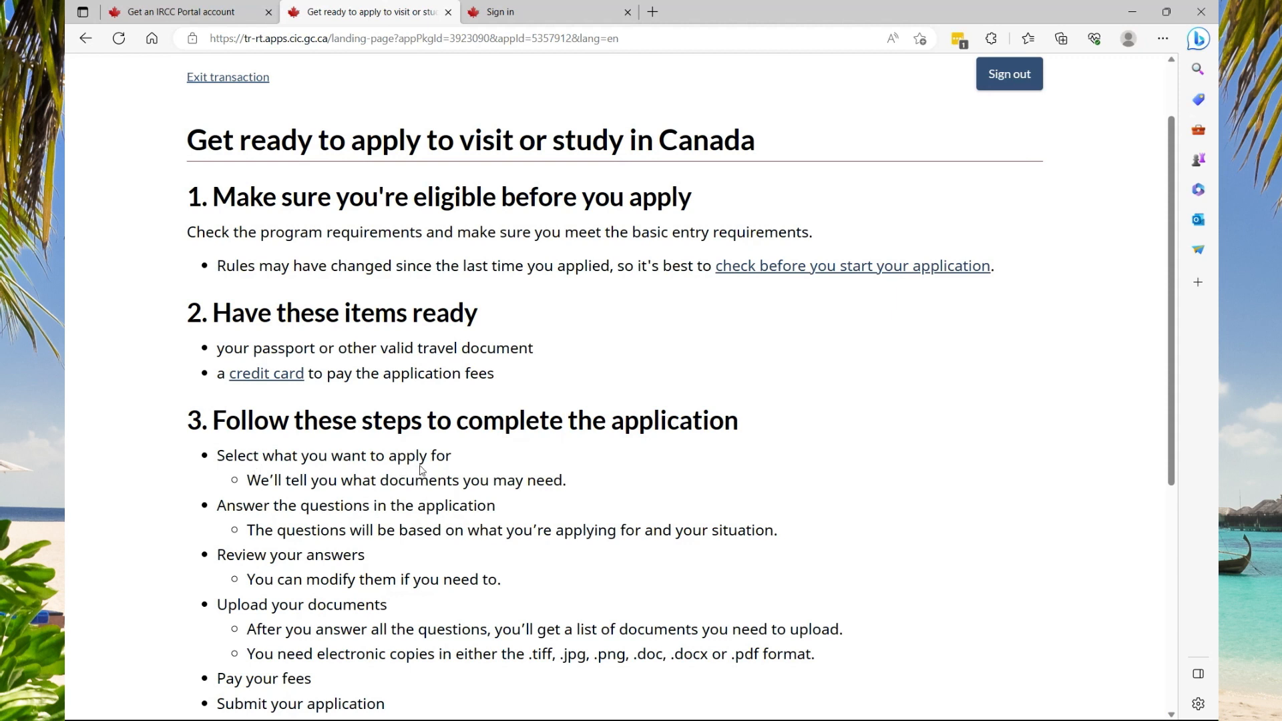
# Acknowledge the instructions, apply for one person only, and choose visitor visa or super visa
pyautogui.scroll(-1, 494, 481)
pyautogui.scroll(-2, 281, 449)
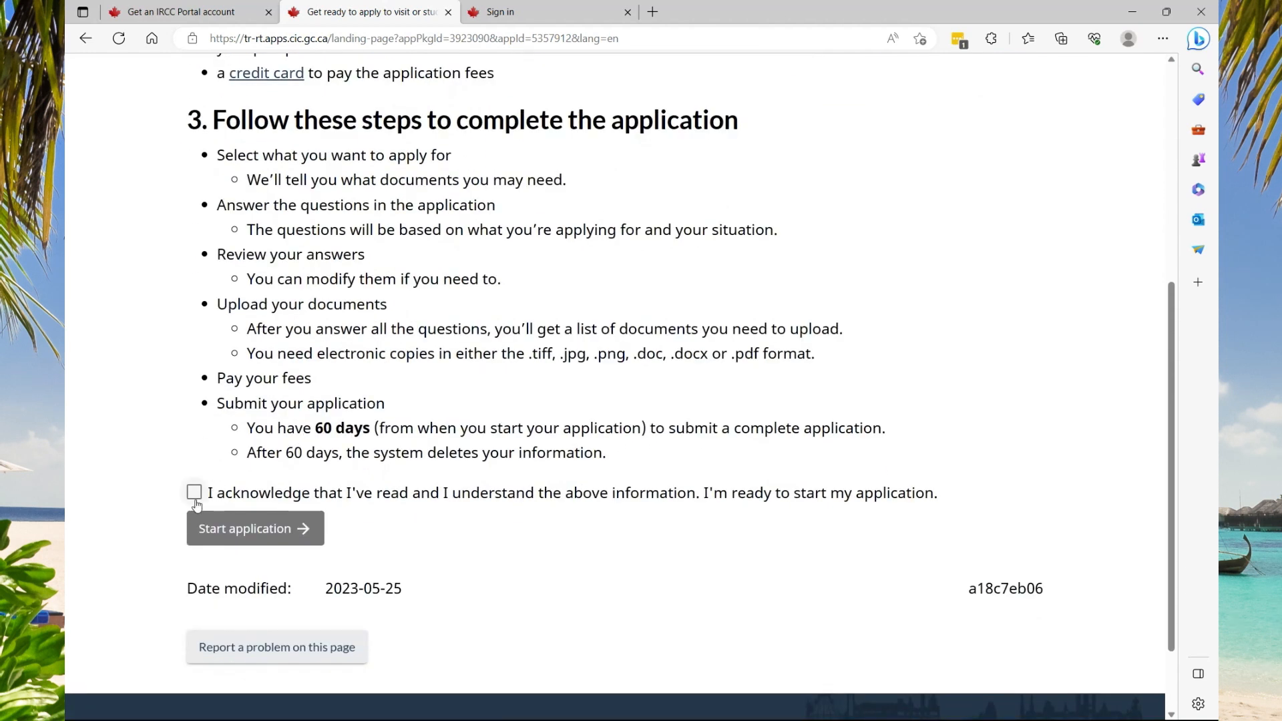
pyautogui.click(194, 494)
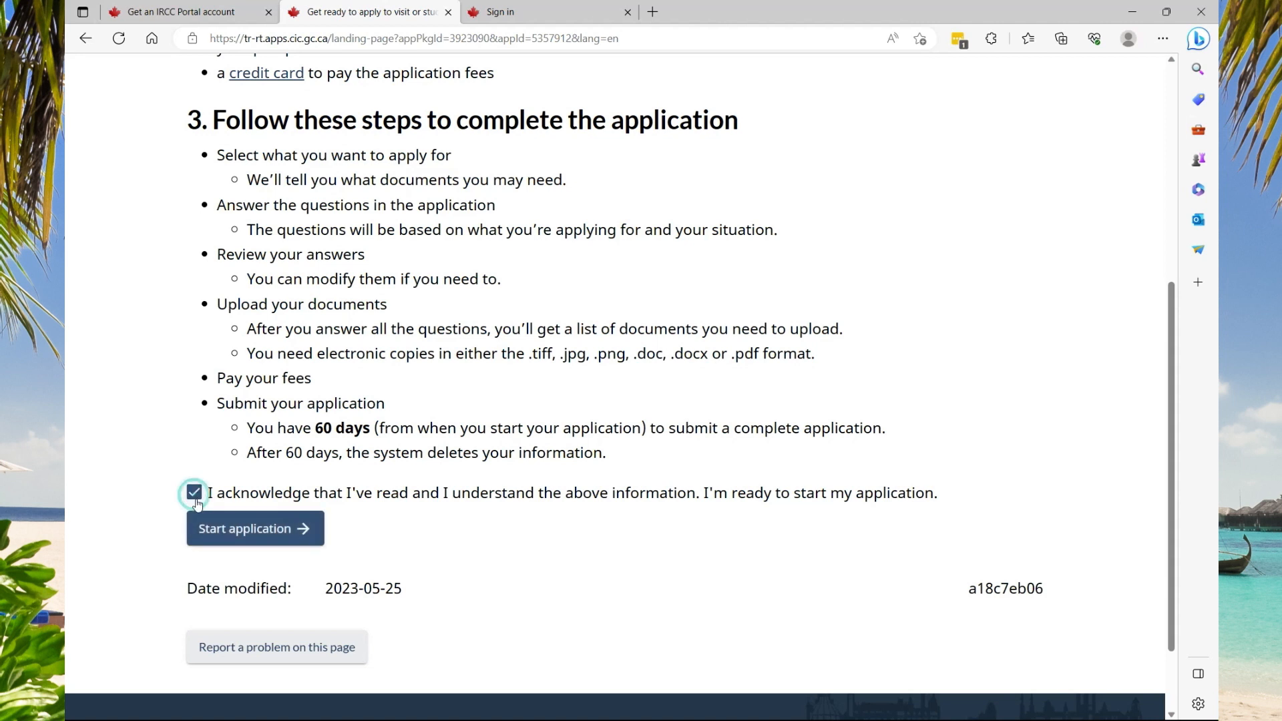
pyautogui.click(207, 538)
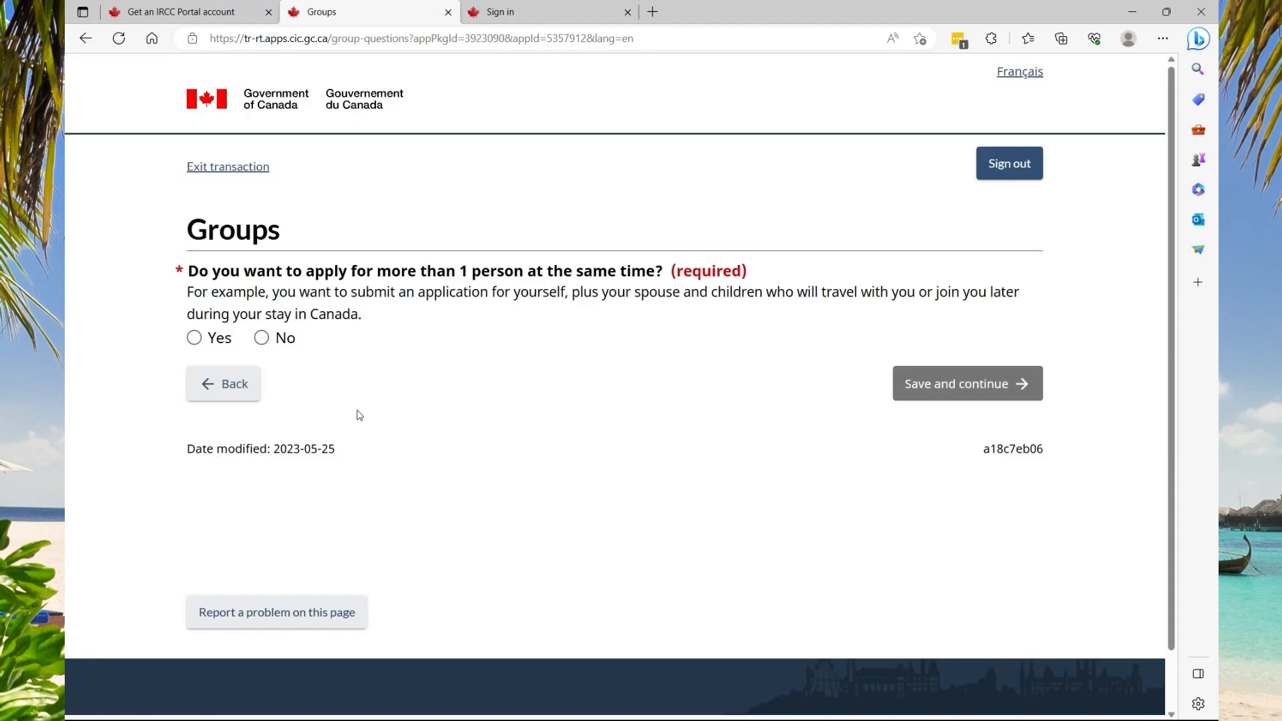
pyautogui.click(261, 339)
pyautogui.click(977, 393)
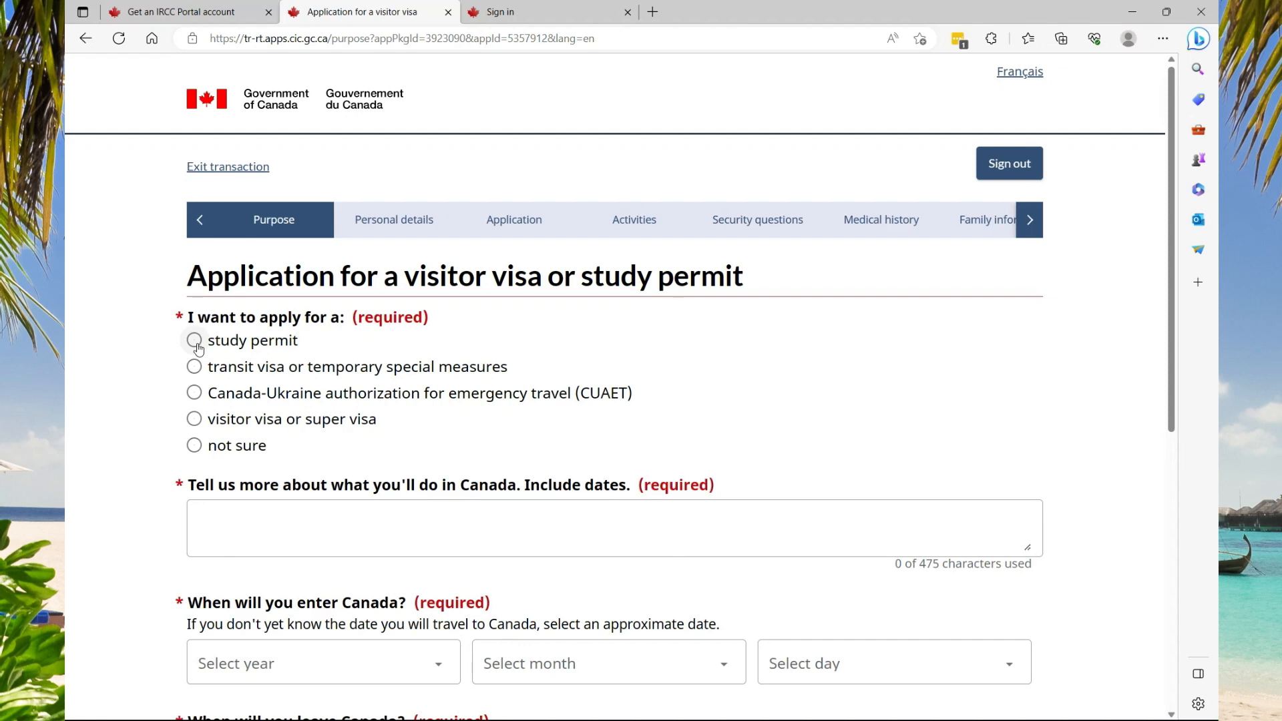
pyautogui.click(194, 419)
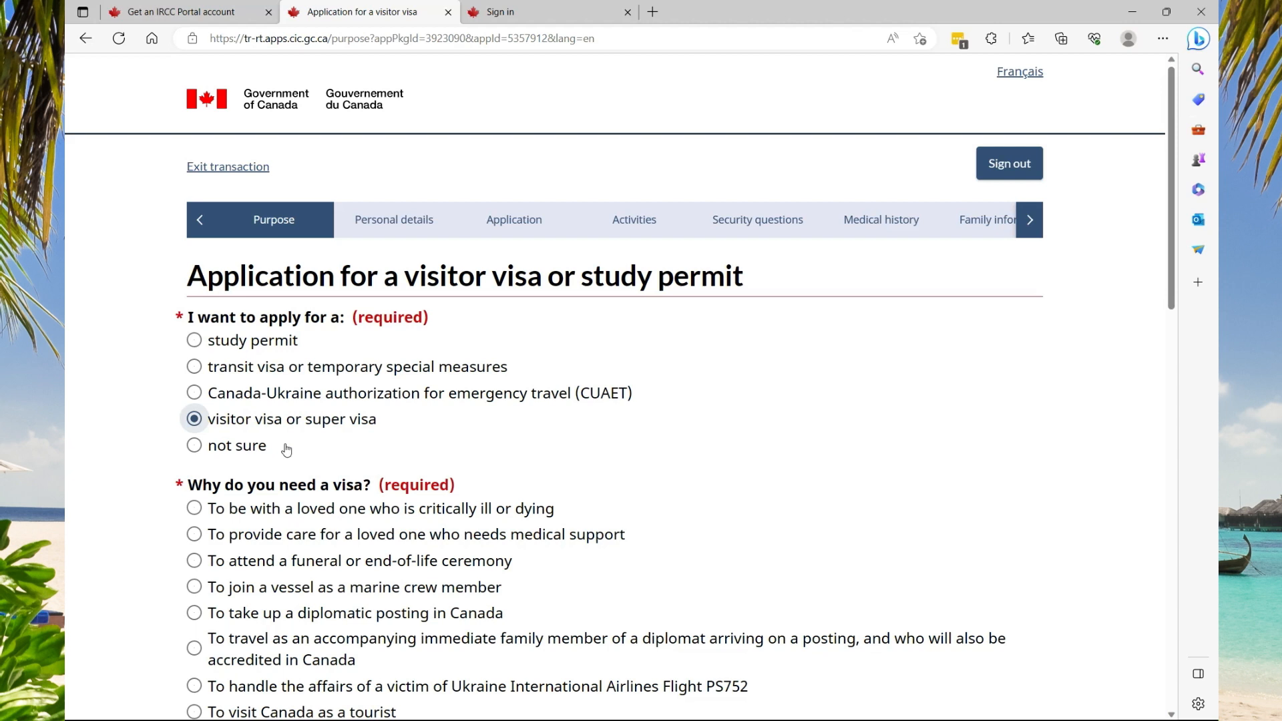
# Choose 'To visit Canada as a tourist' and describe the trip as 'Visit Niagara falls and The CN Tower'
pyautogui.scroll(-5, 286, 450)
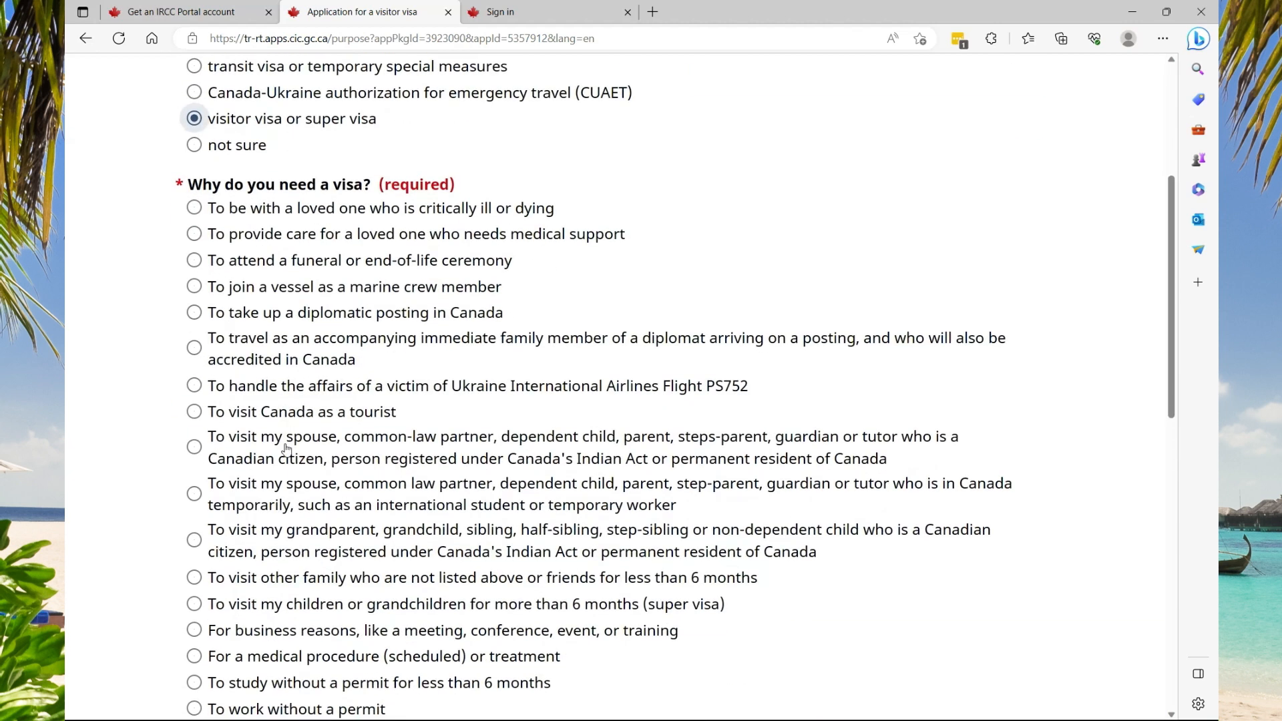
pyautogui.scroll(-2, 286, 448)
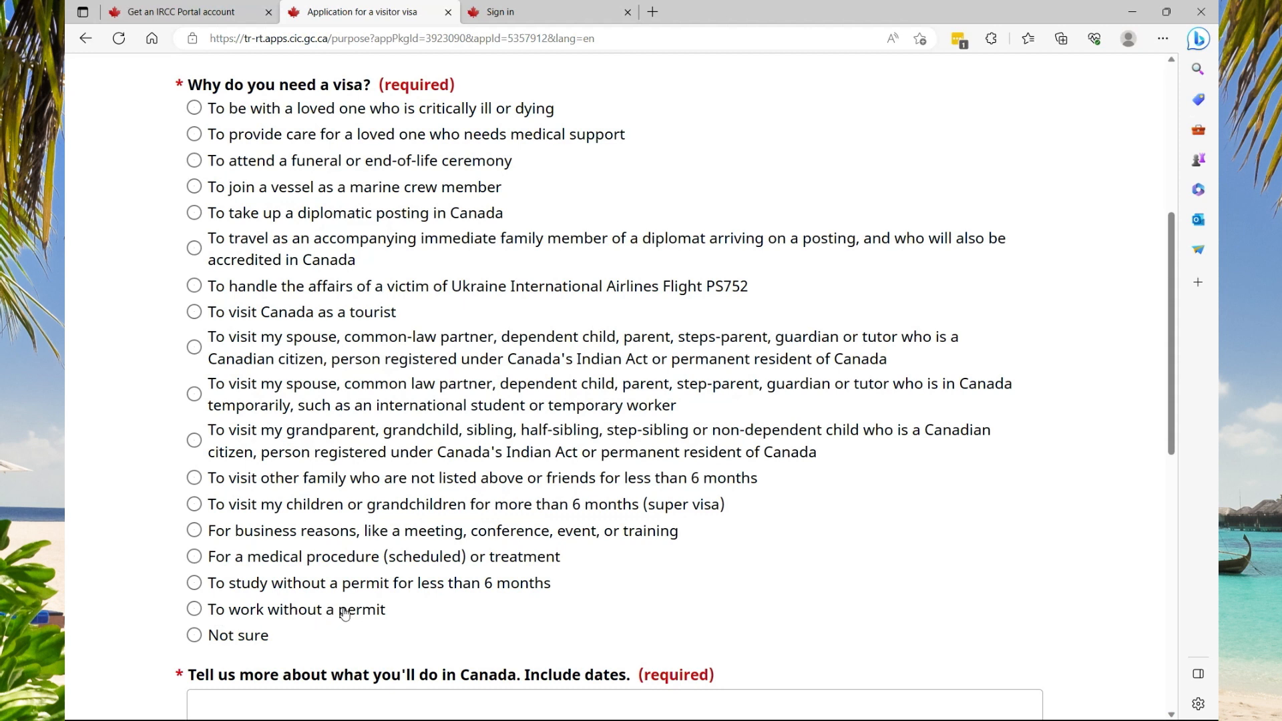
pyautogui.click(194, 312)
pyautogui.scroll(-3, 267, 514)
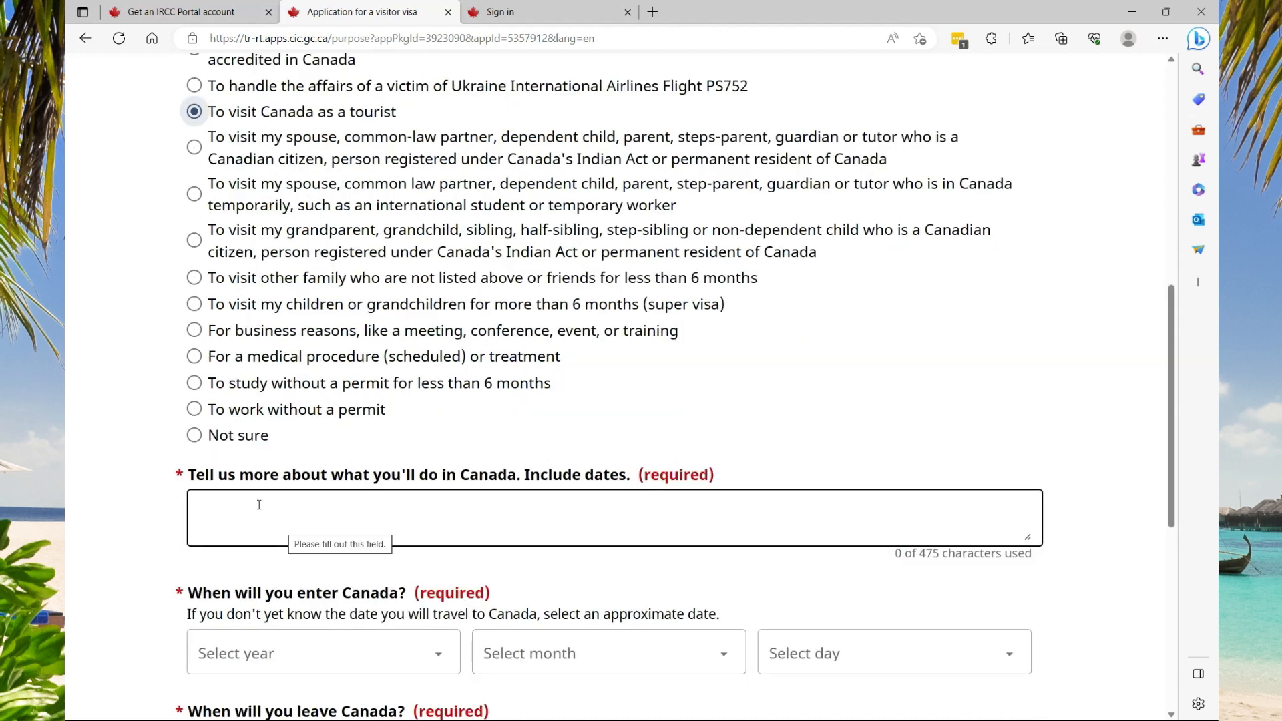
pyautogui.click(351, 523)
pyautogui.write('Vi')
pyautogui.press('BackSpace')
pyautogui.press('BackSpace')
pyautogui.press('BackSpace')
pyautogui.write('sit ')
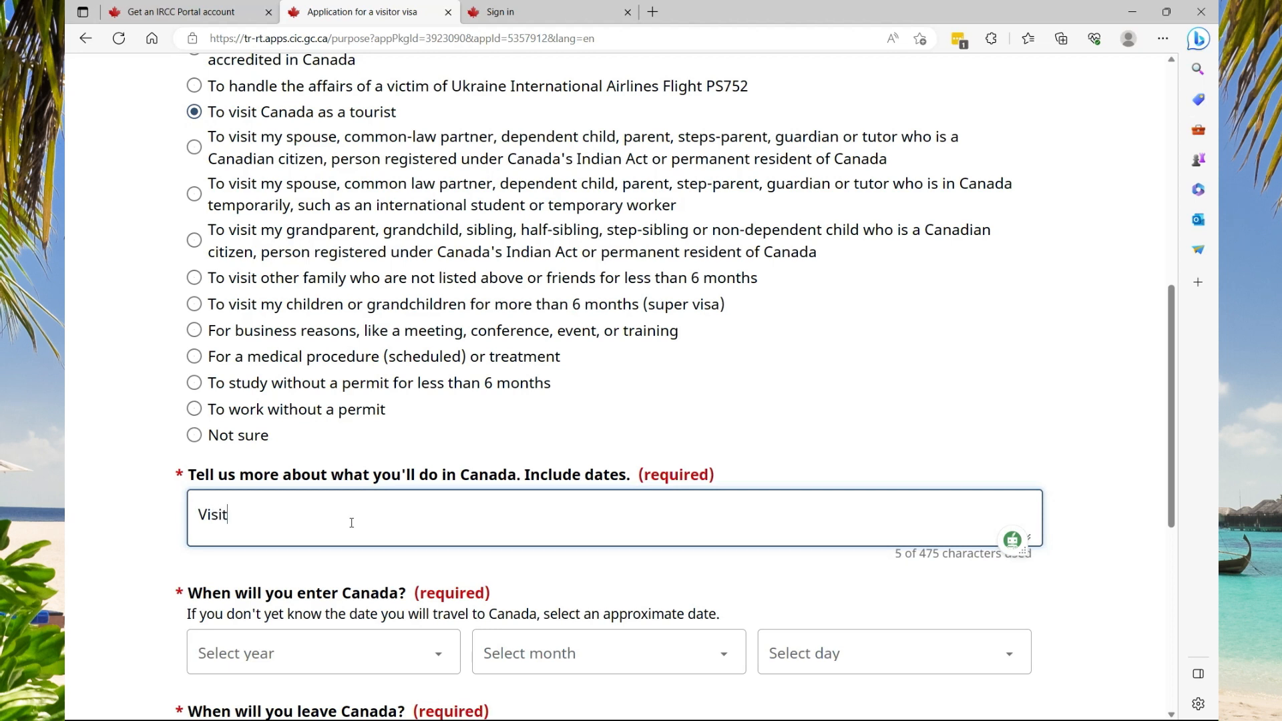
pyautogui.write('Nou')
pyautogui.press('BackSpace')
pyautogui.press('BackSpace')
pyautogui.write('iagara falls ')
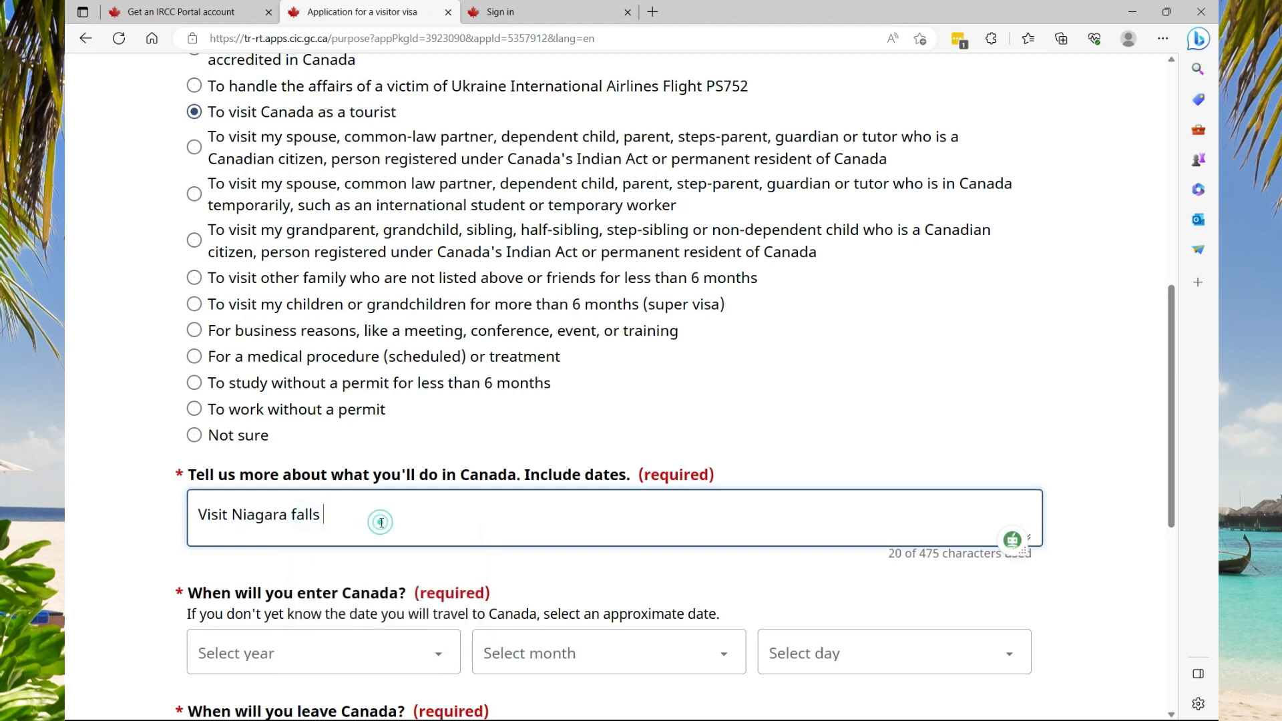
pyautogui.write('and The CN Tower')
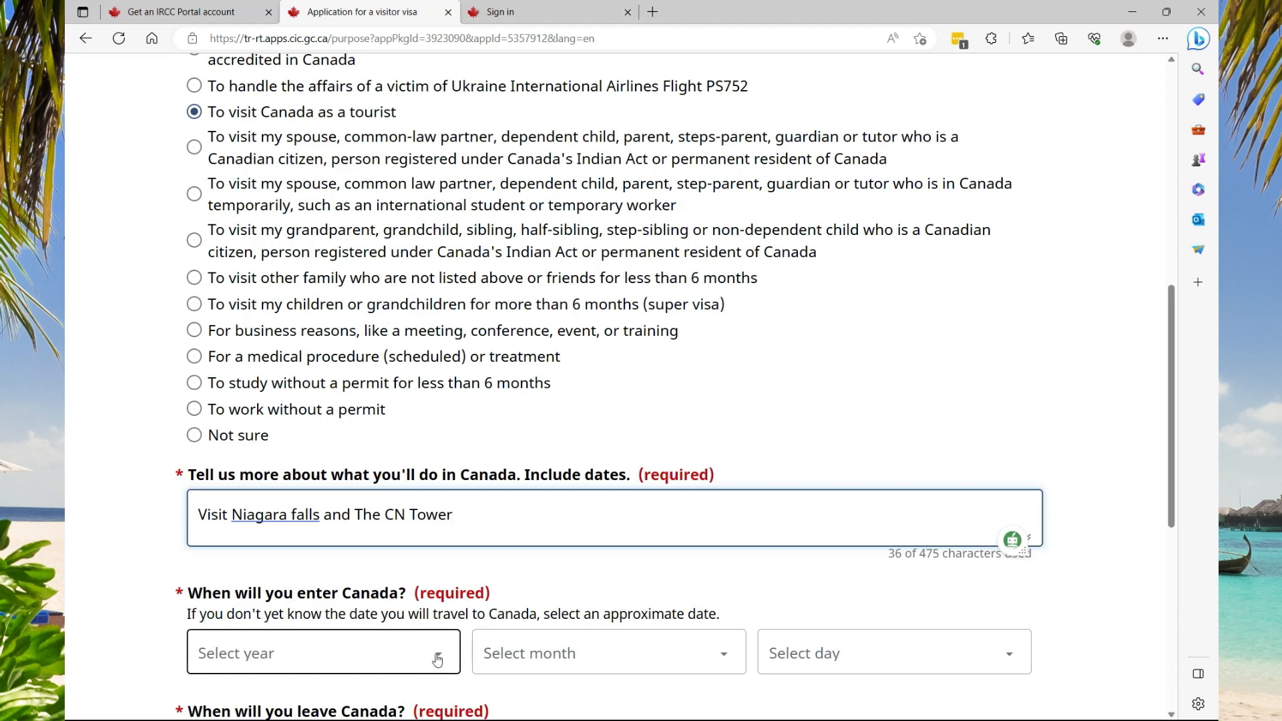
# Set the entry date to 2023-December-1 and the leave date to 2024-January-1
pyautogui.click(437, 660)
pyautogui.click(240, 238)
pyautogui.click(703, 649)
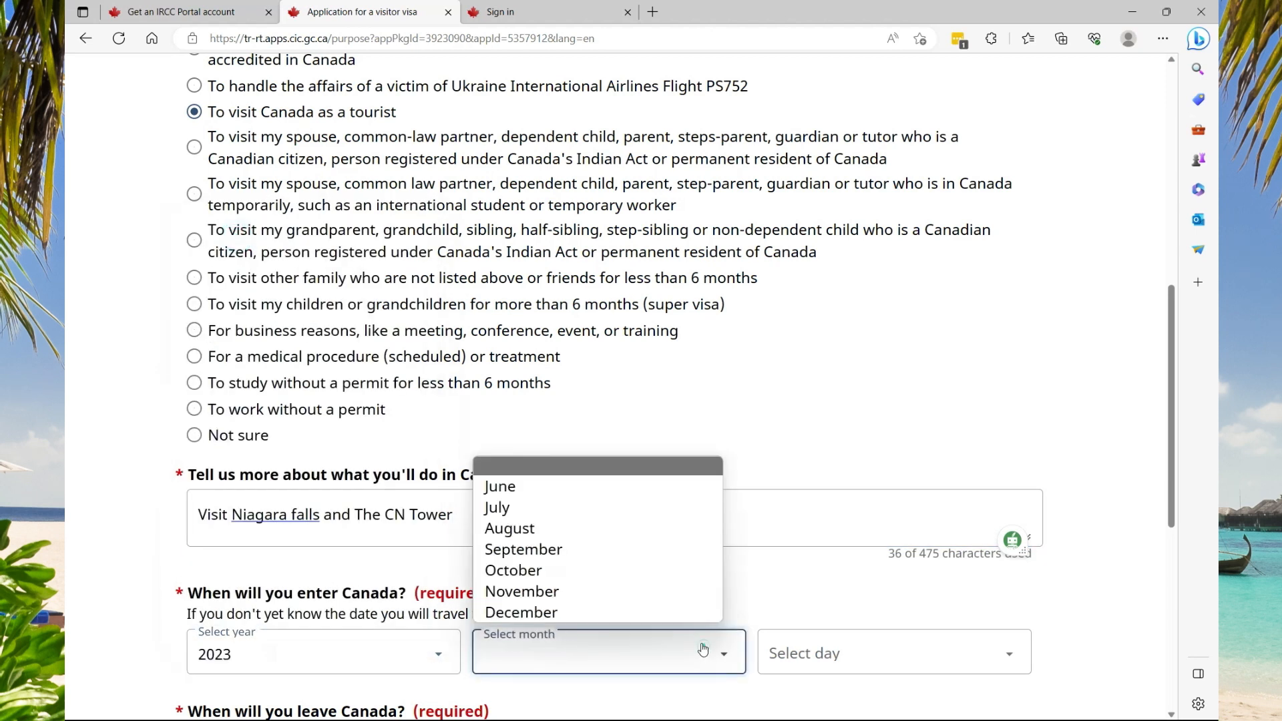
pyautogui.click(583, 613)
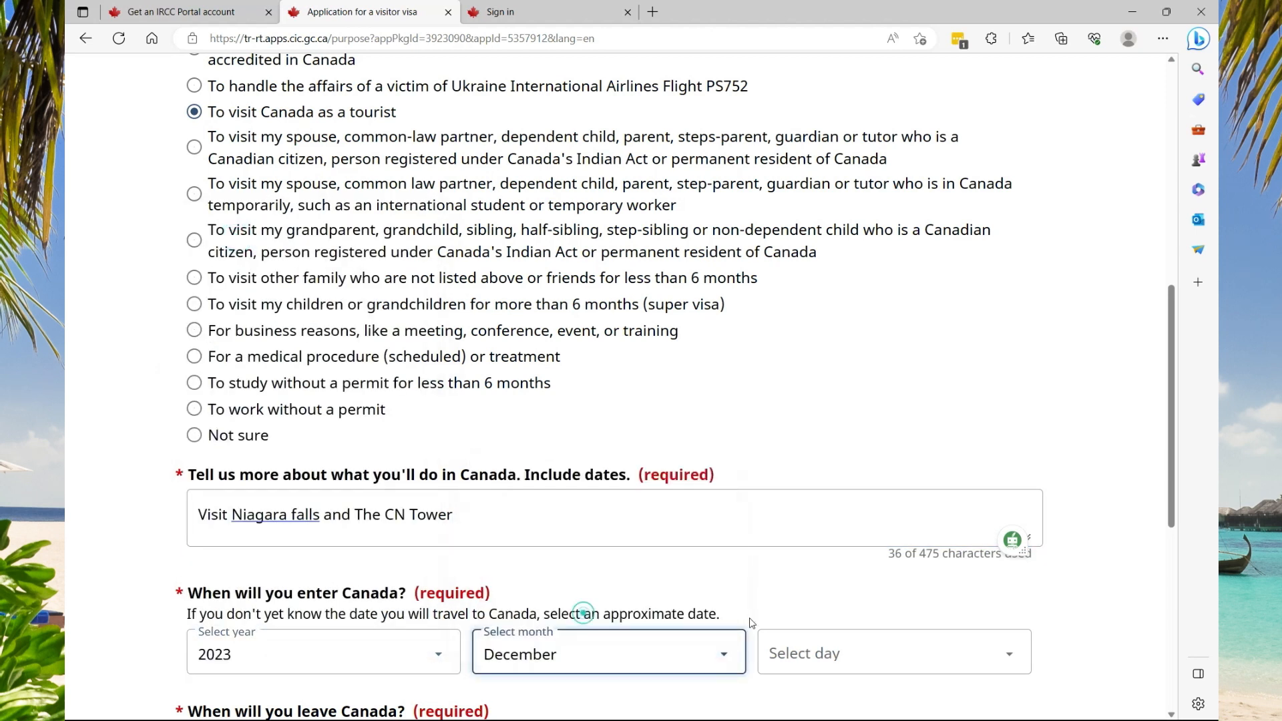
pyautogui.click(967, 648)
pyautogui.click(808, 239)
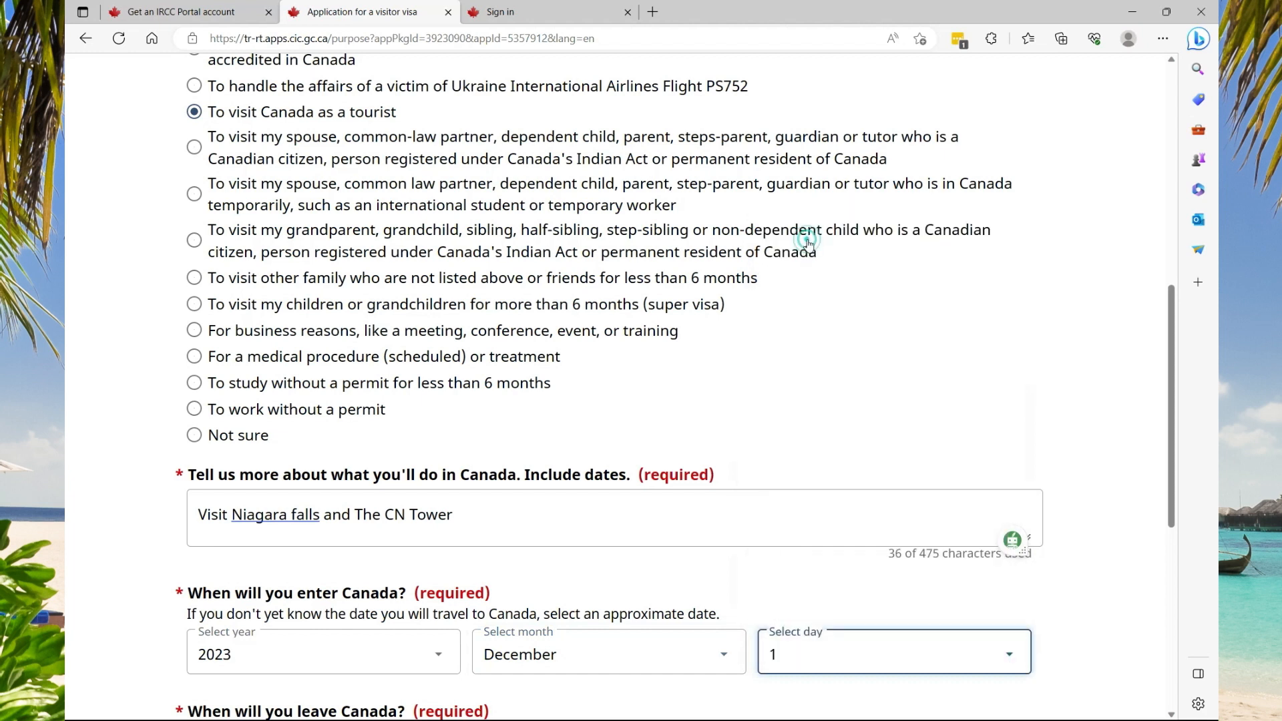
pyautogui.scroll(-5, 809, 287)
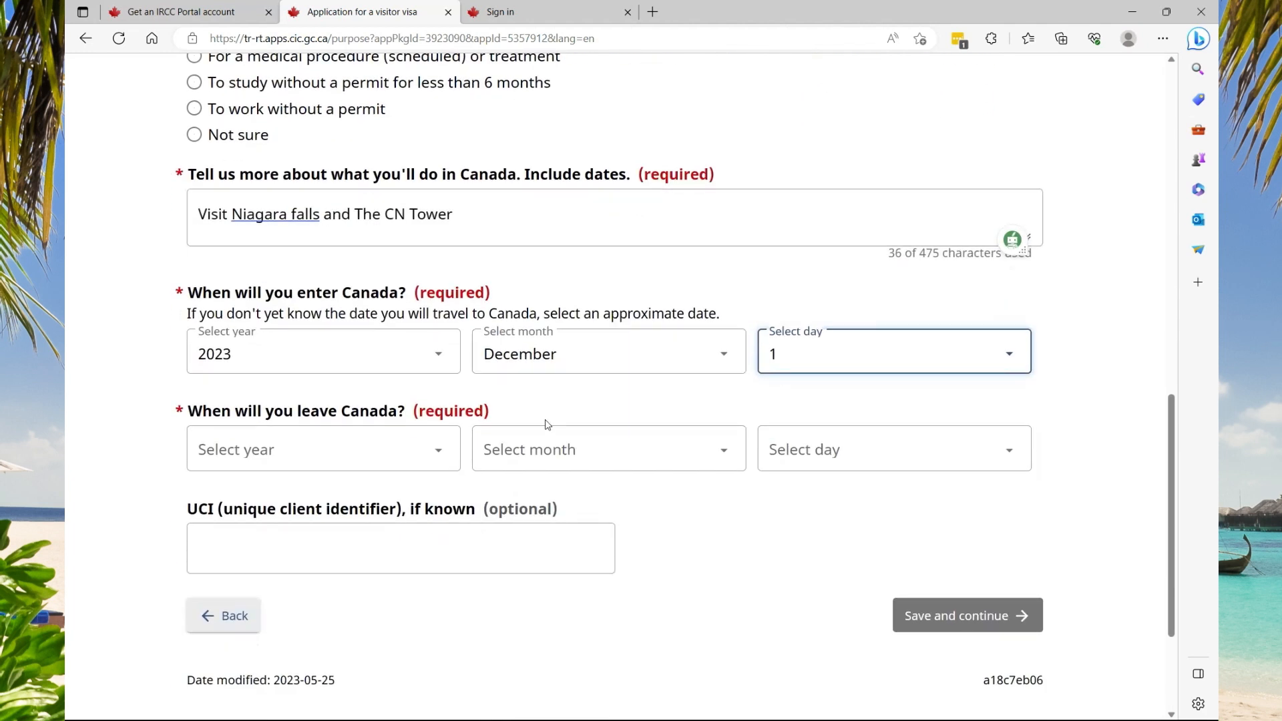
pyautogui.click(436, 450)
pyautogui.click(259, 49)
pyautogui.click(723, 449)
pyautogui.click(527, 177)
pyautogui.click(996, 443)
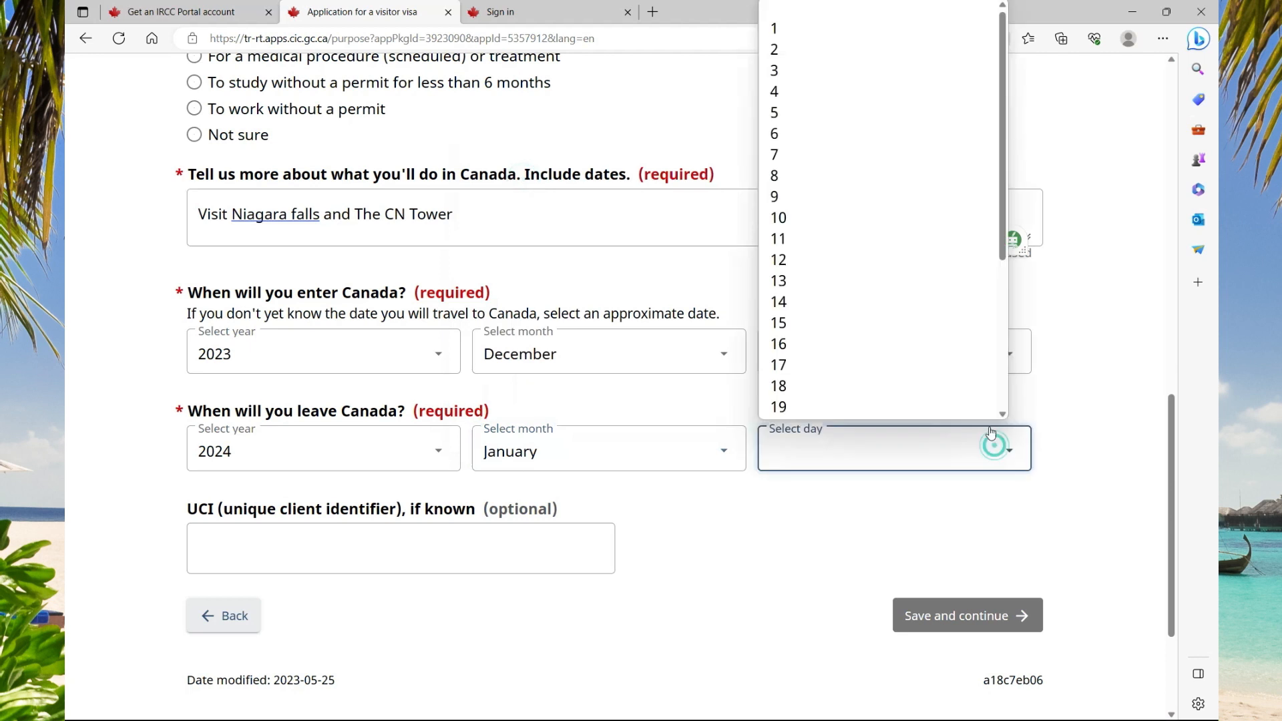
pyautogui.click(792, 28)
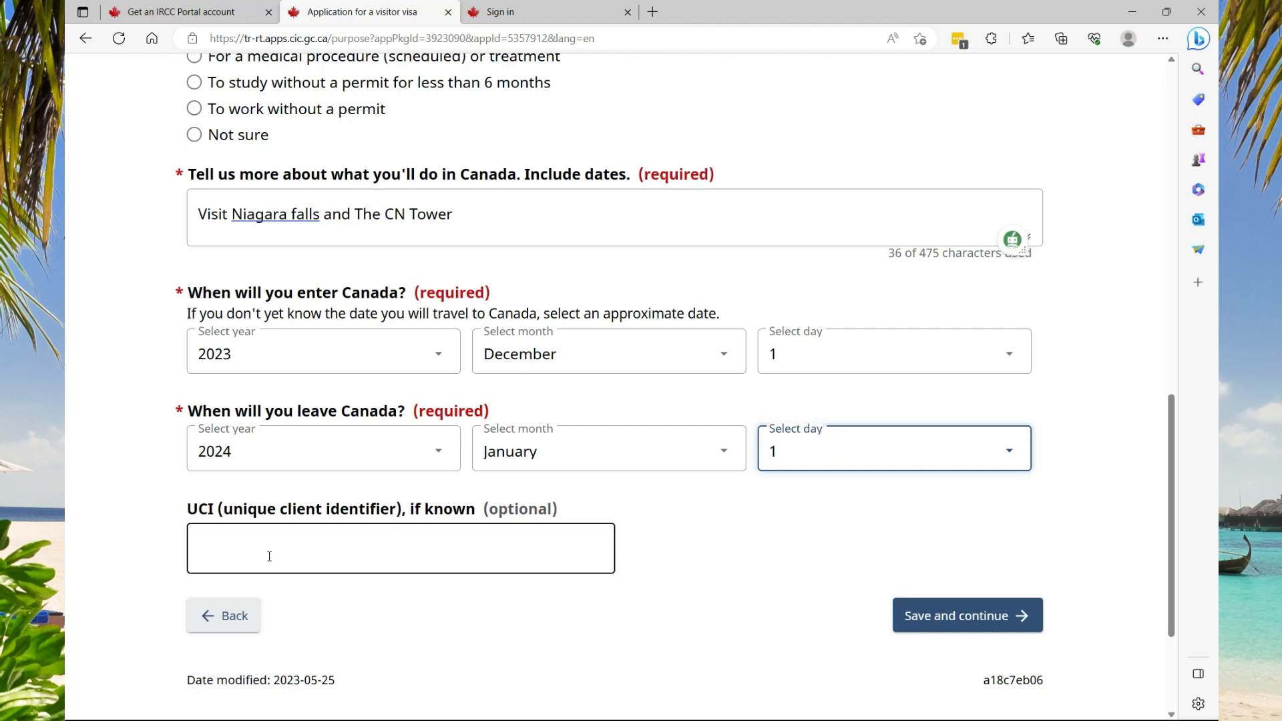
# Save the tourist purpose answers, review the 'You selected' summary, and continue to the application
pyautogui.click(936, 623)
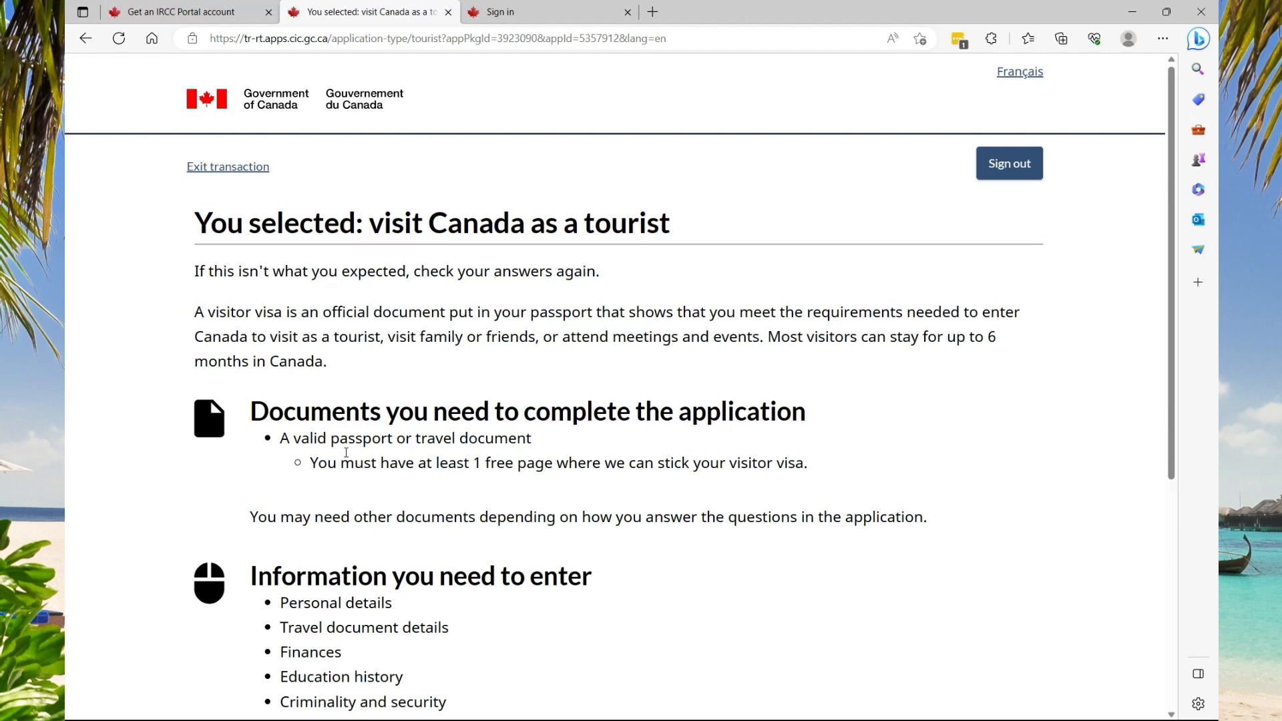
pyautogui.scroll(-3, 346, 453)
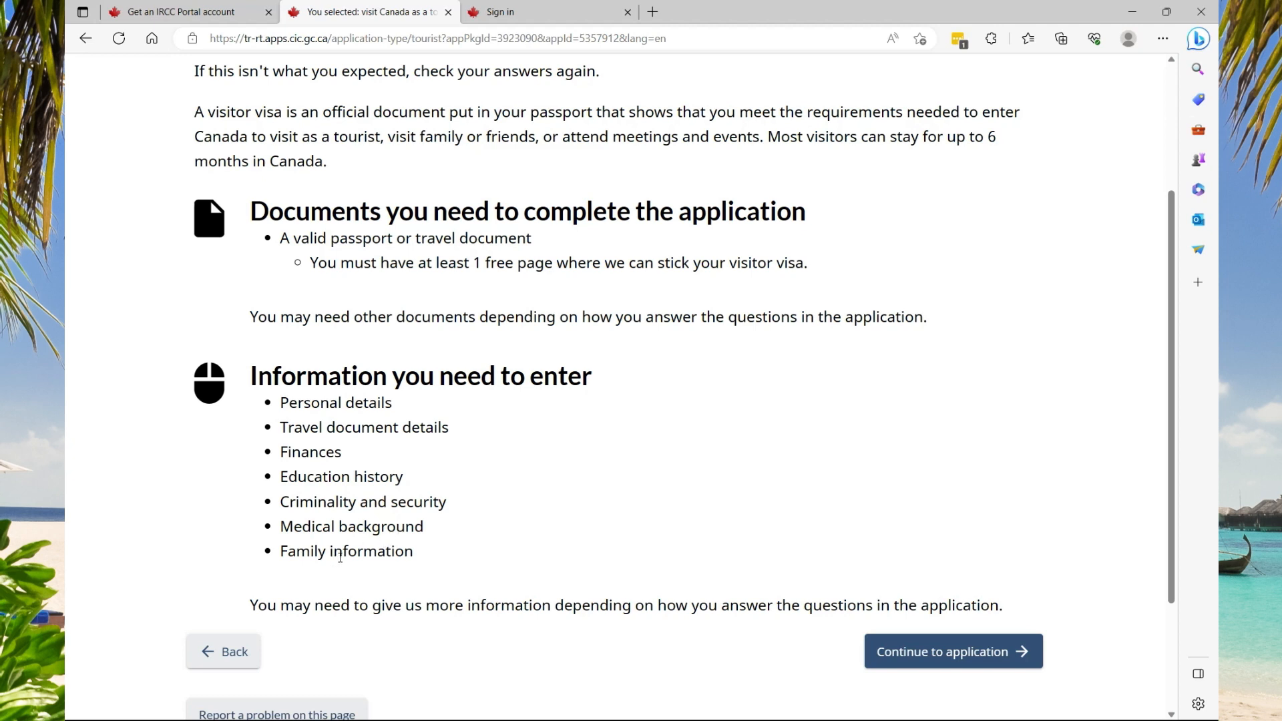
pyautogui.click(903, 661)
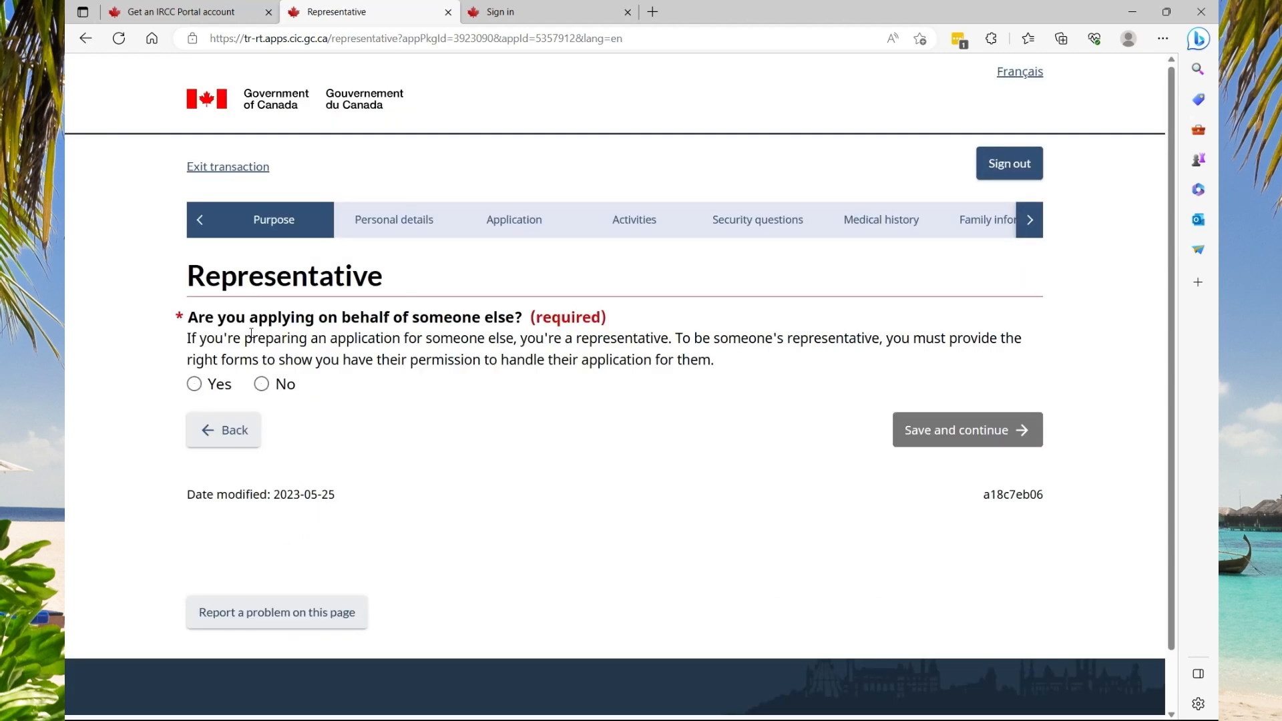
# Answer No to applying on someone else's behalf and fill in the applicant's name
pyautogui.click(261, 384)
pyautogui.click(949, 435)
pyautogui.click(445, 386)
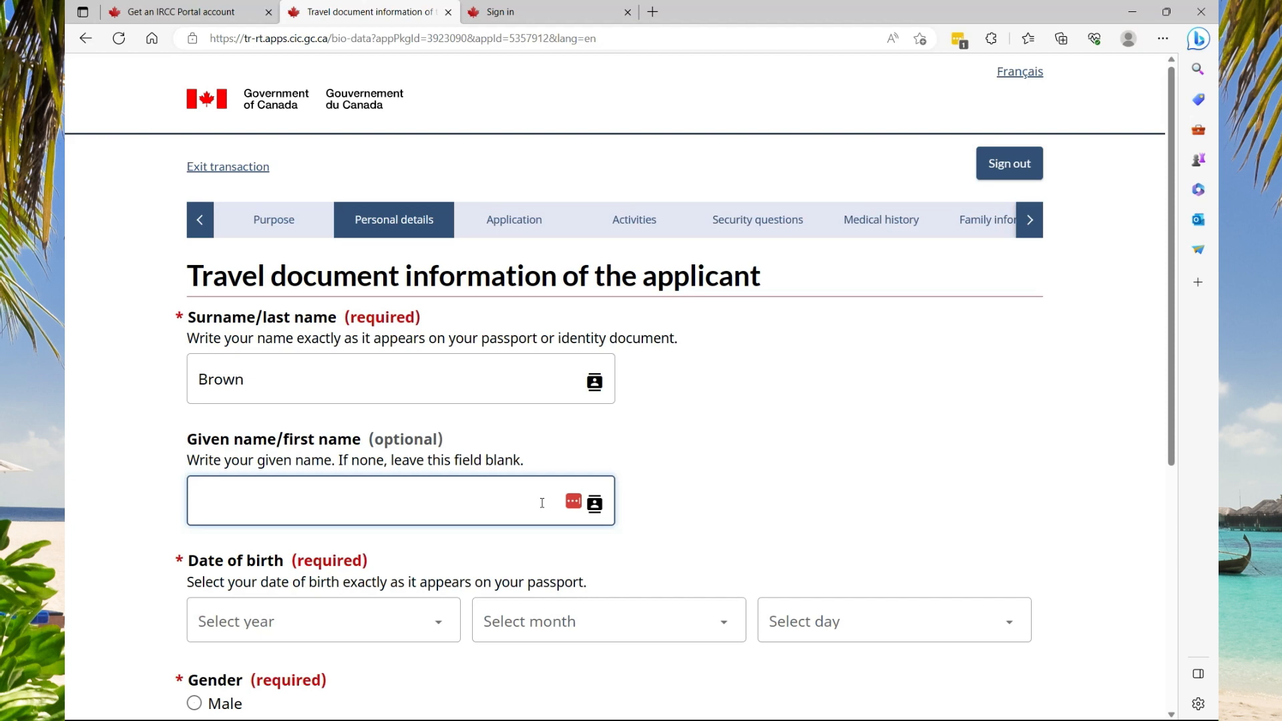
# Set birth date 2000-January-1, select Male, and save the applicant details
pyautogui.click(438, 621)
pyautogui.scroll(-1, 382, 463)
pyautogui.scroll(-1, 377, 466)
pyautogui.click(297, 498)
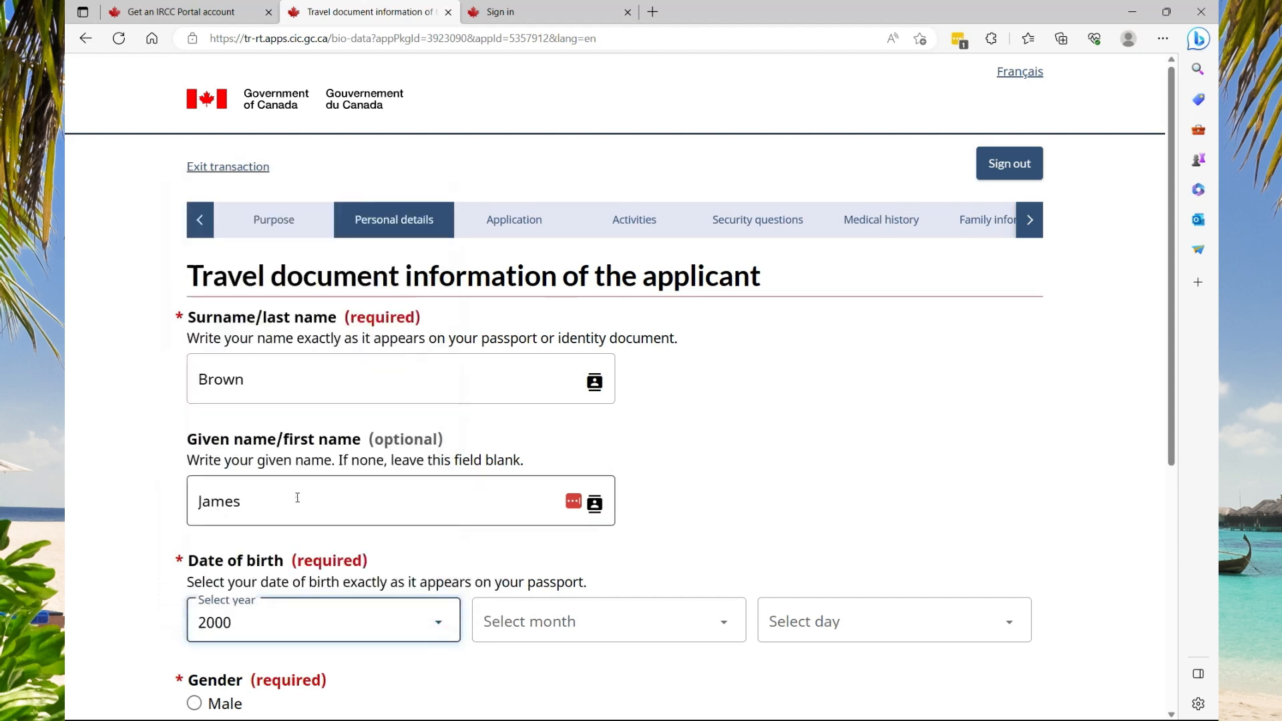
pyautogui.click(525, 628)
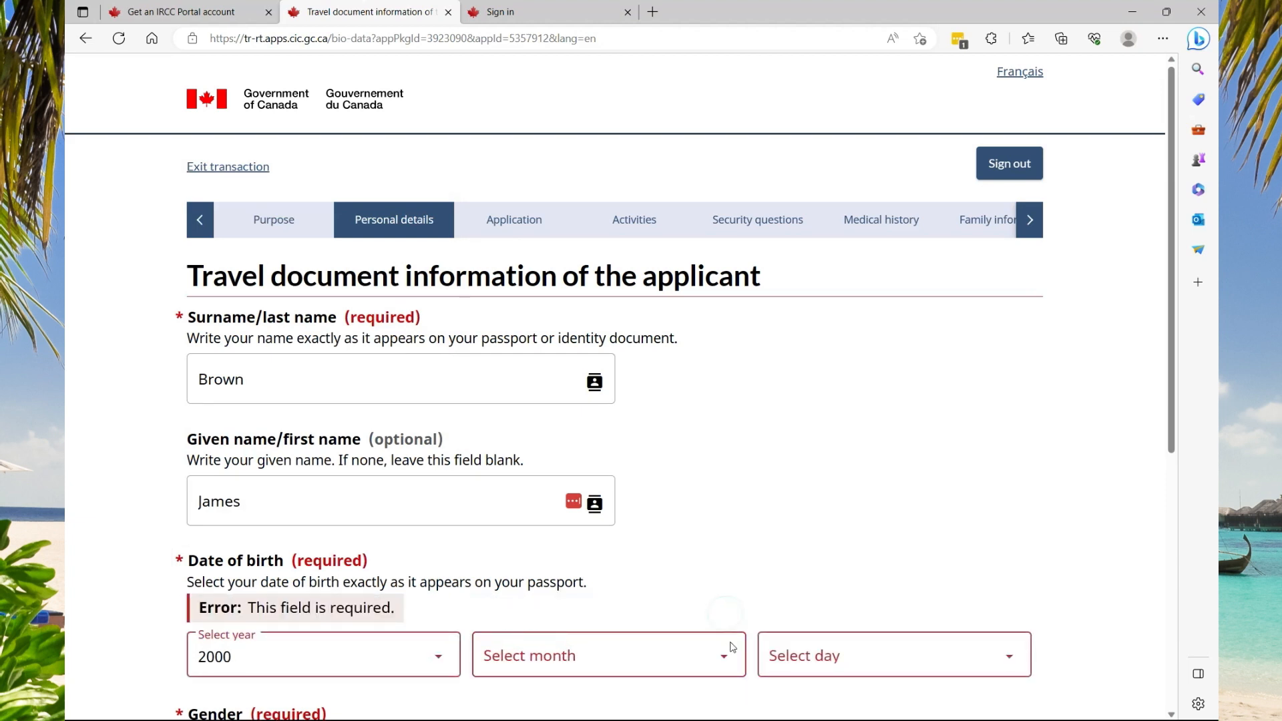
pyautogui.click(730, 656)
pyautogui.click(542, 386)
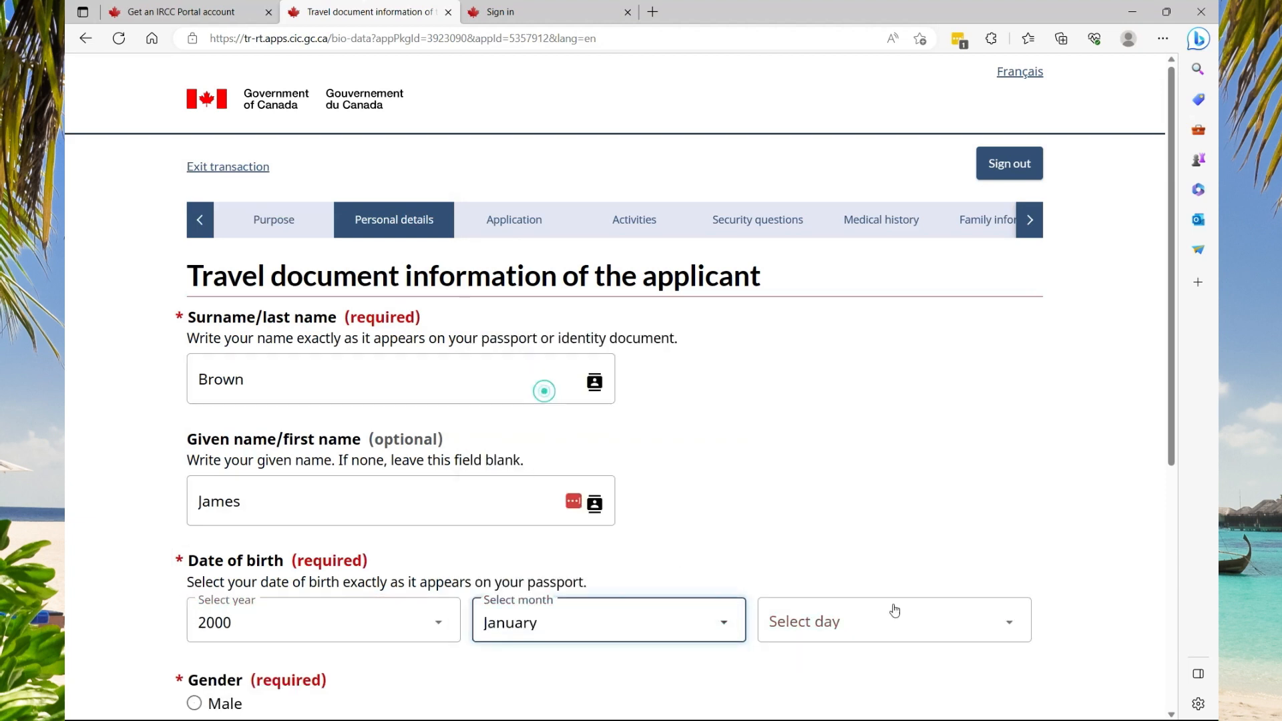
pyautogui.click(991, 619)
pyautogui.click(799, 222)
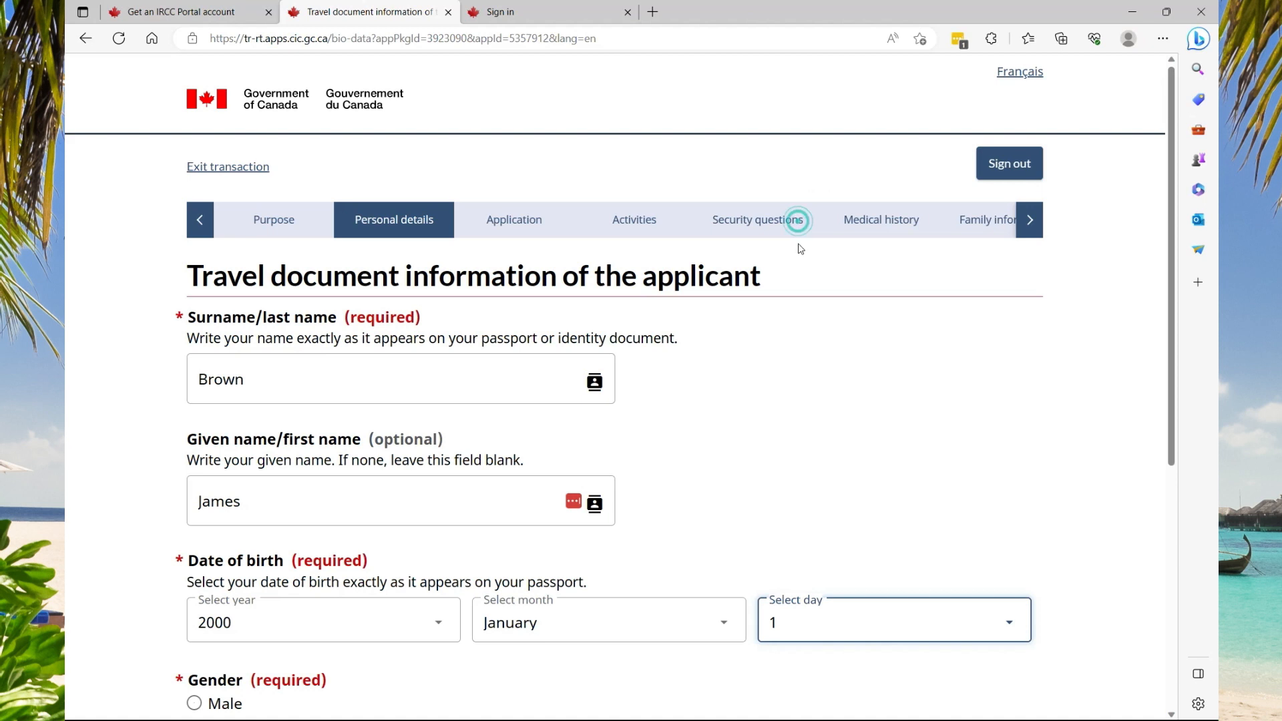
pyautogui.scroll(-4, 699, 359)
pyautogui.click(194, 404)
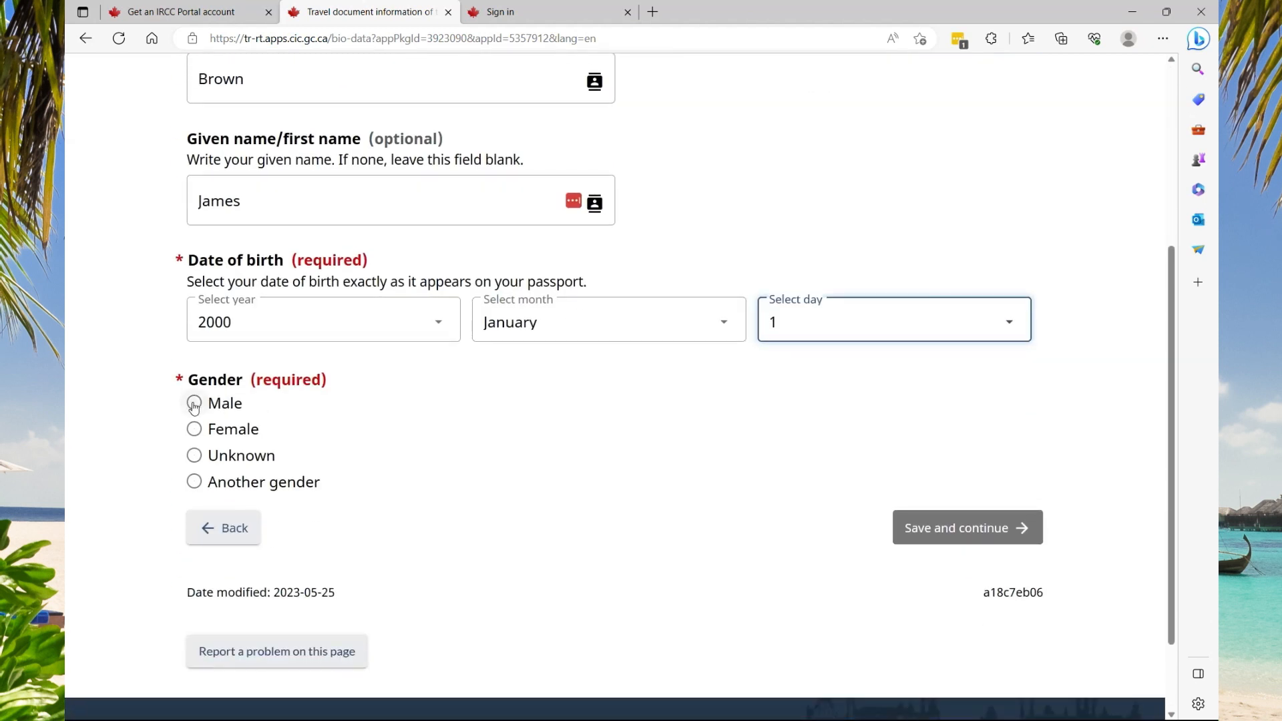
pyautogui.click(916, 533)
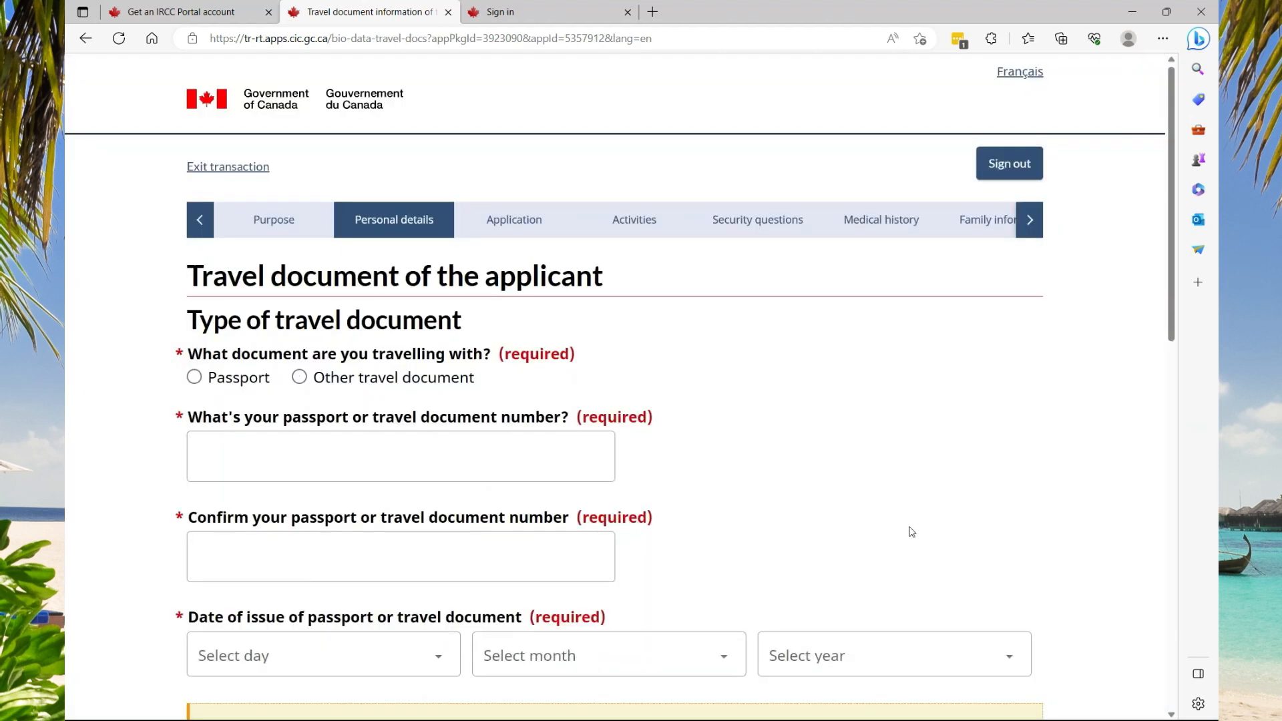
# Choose a regular passport as the travel document
pyautogui.click(193, 382)
pyautogui.click(193, 381)
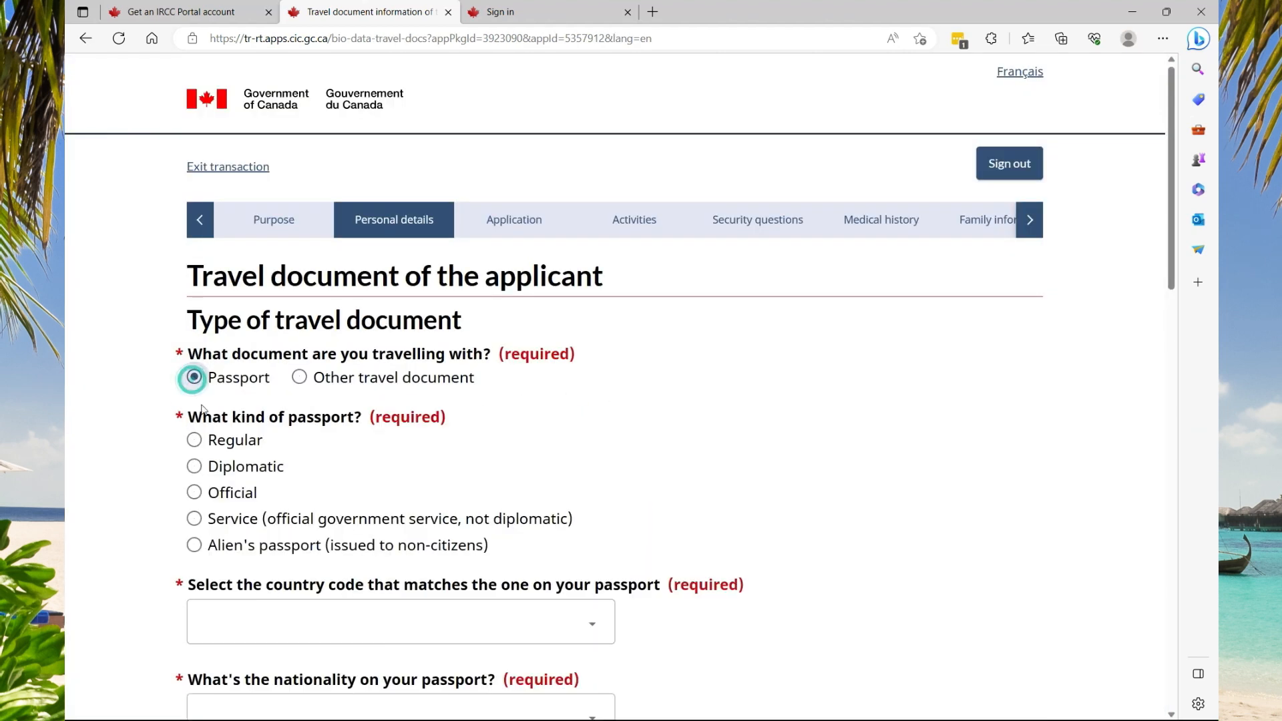
pyautogui.click(193, 441)
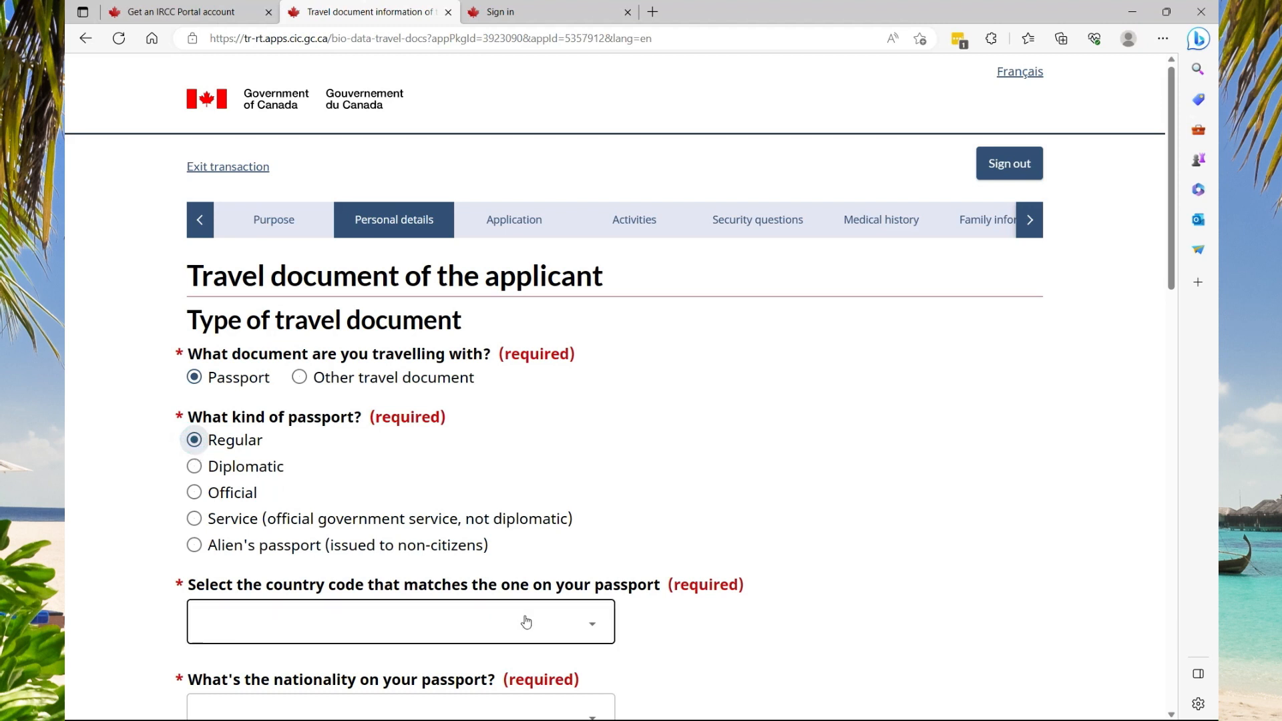
# Set the passport country code to JAM (Jamaica) and the nationality to Jamaica
pyautogui.click(590, 624)
pyautogui.press('j')
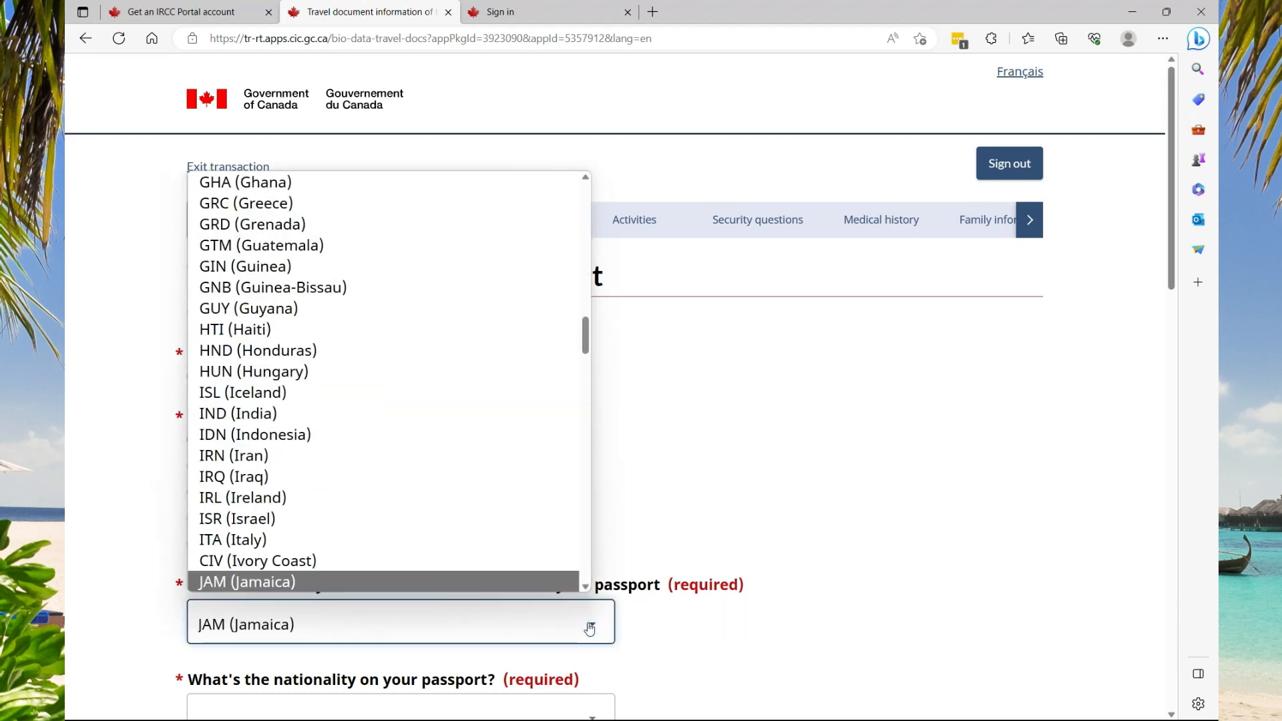
pyautogui.click(461, 590)
pyautogui.scroll(-1, 467, 601)
pyautogui.click(475, 610)
pyautogui.press('j')
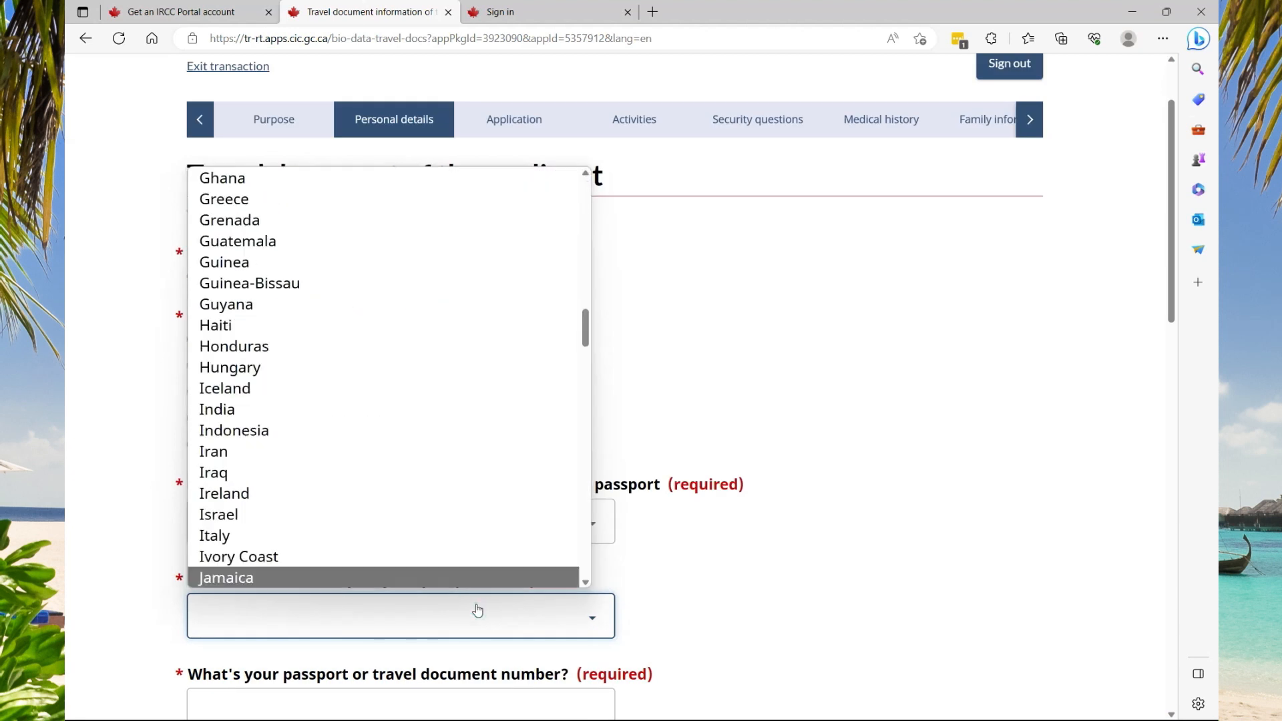
pyautogui.click(454, 578)
pyautogui.scroll(-2, 300, 507)
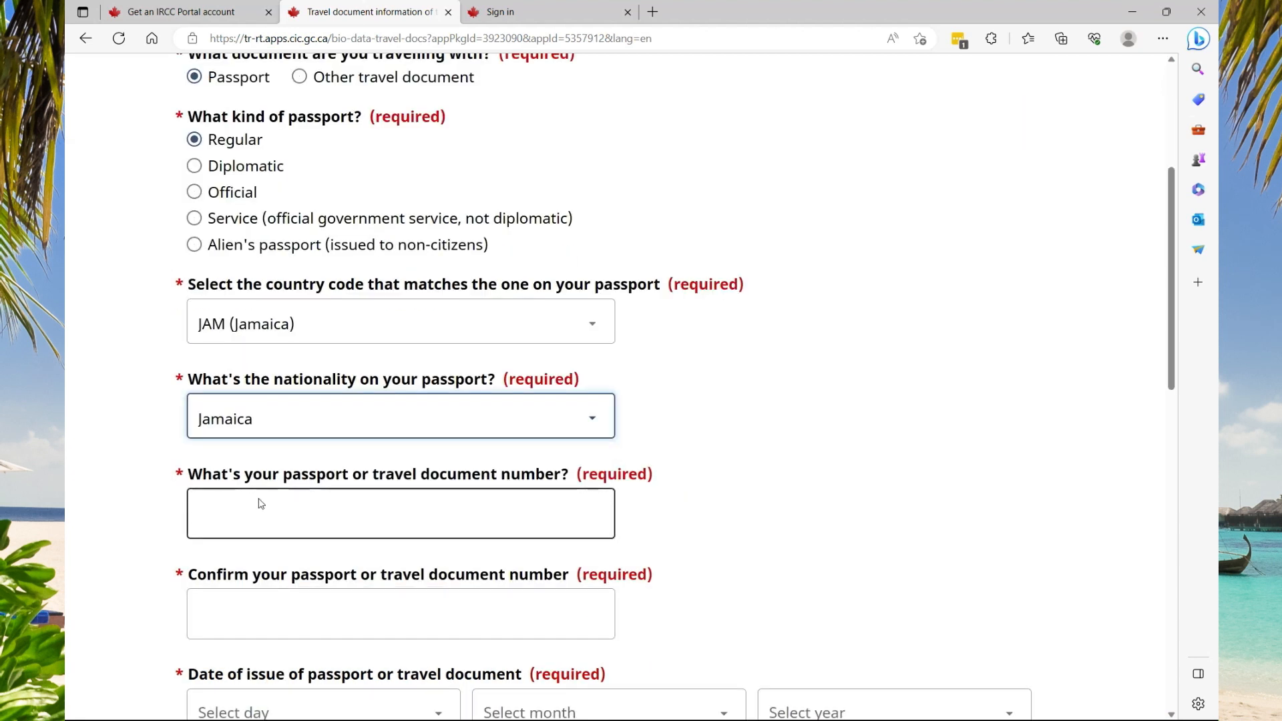
pyautogui.click(652, 12)
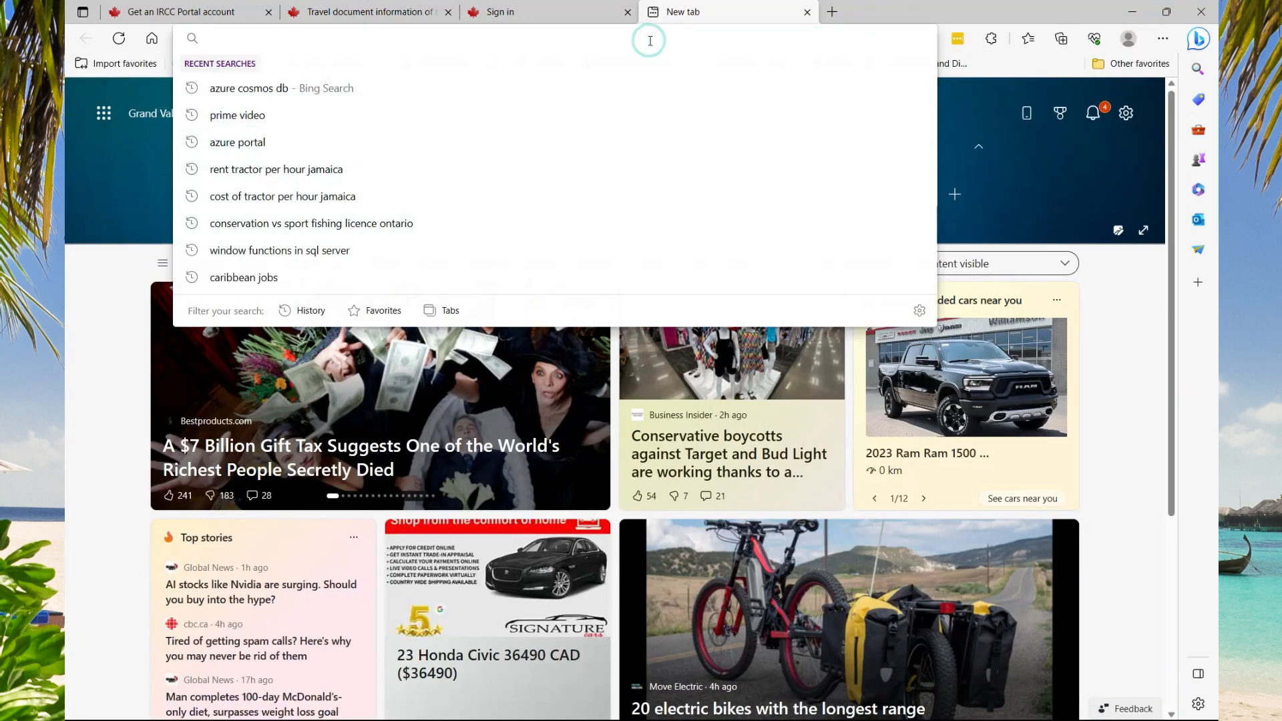
# Search Bing for a sample passport number for testing and copy the number shown
pyautogui.write('same pass')
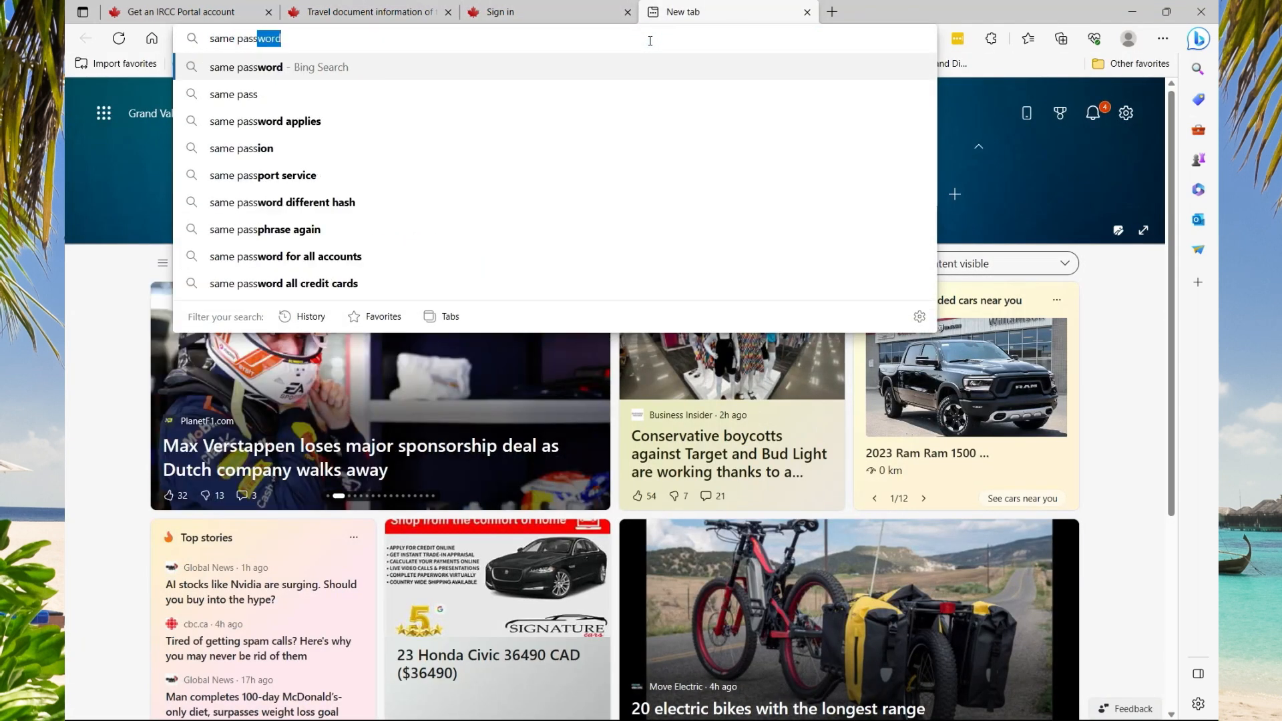
pyautogui.write('port number')
pyautogui.press('Return')
pyautogui.scroll(-10, 391, 195)
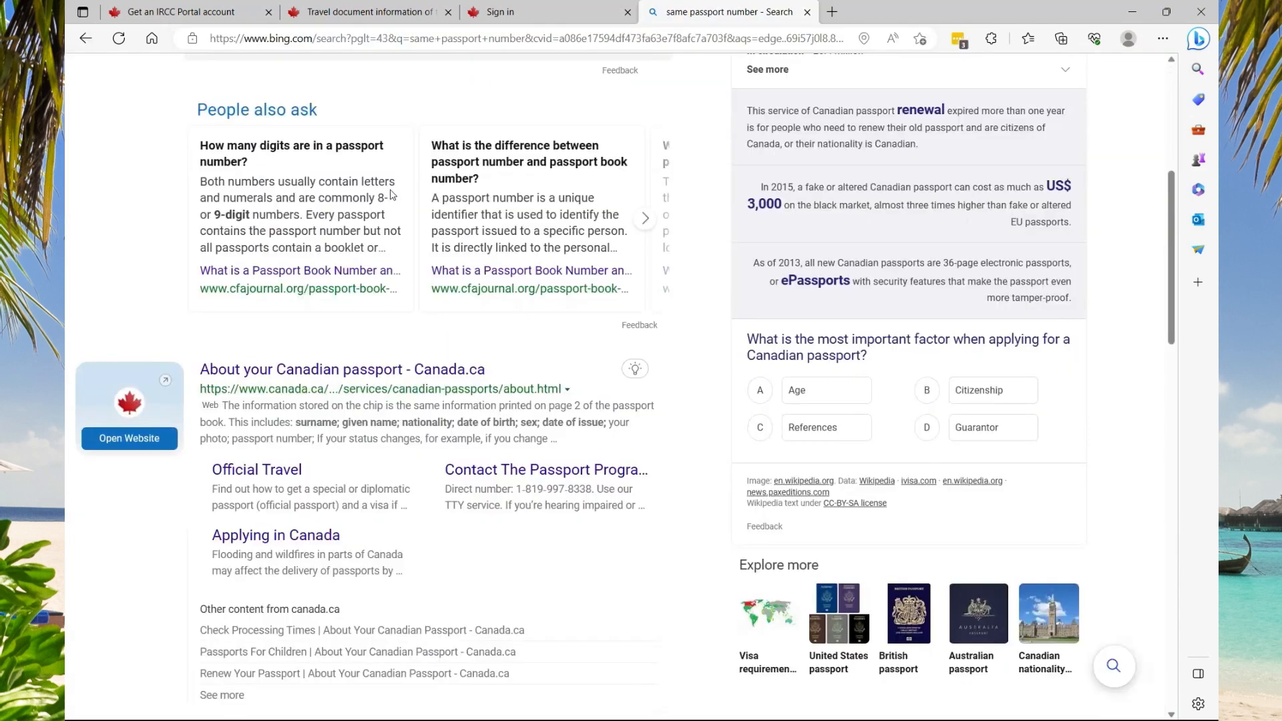
pyautogui.scroll(-3, 392, 195)
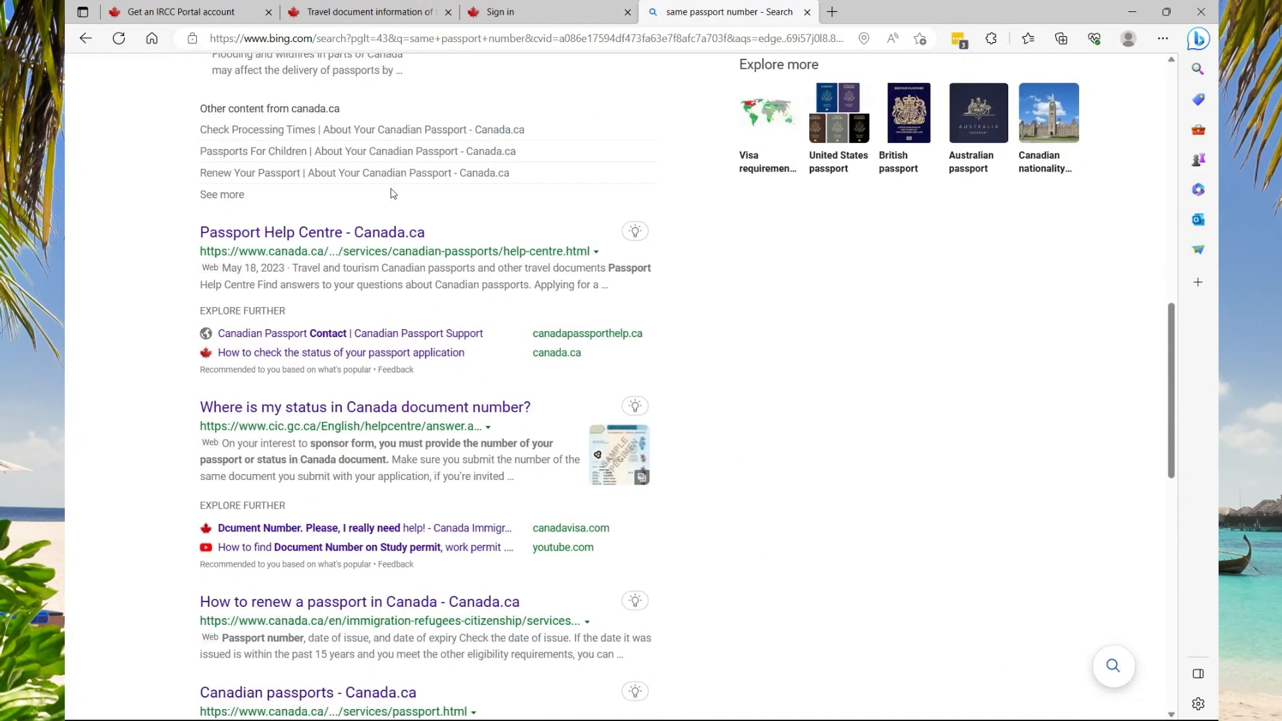
pyautogui.scroll(15, 249, 87)
pyautogui.click(250, 86)
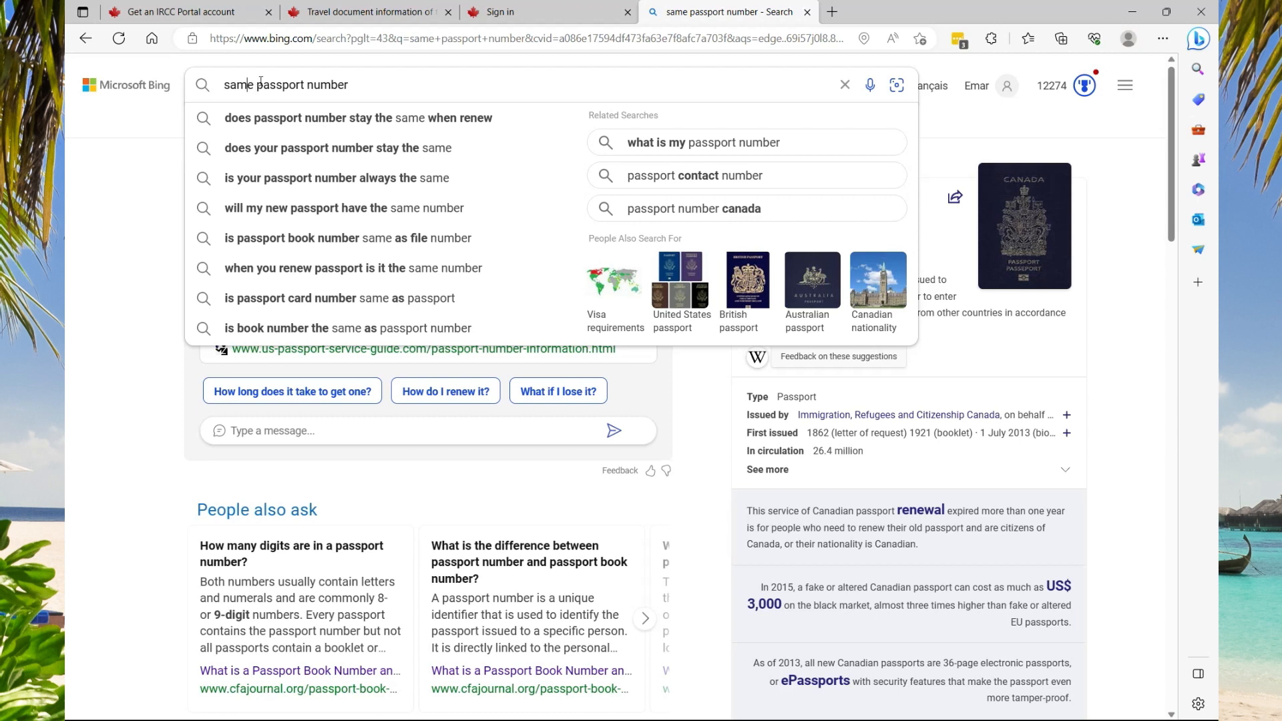
pyautogui.write('pl')
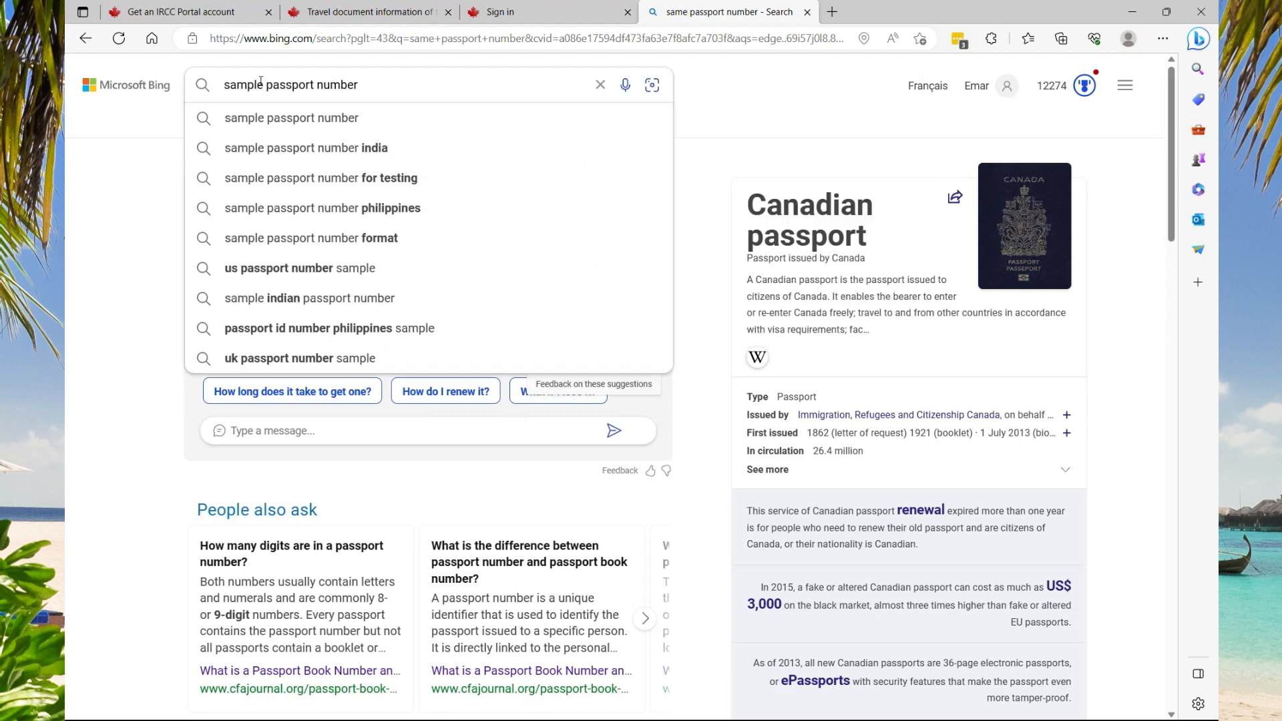
pyautogui.click(361, 176)
pyautogui.doubleClick(298, 214)
pyautogui.rightClick(298, 213)
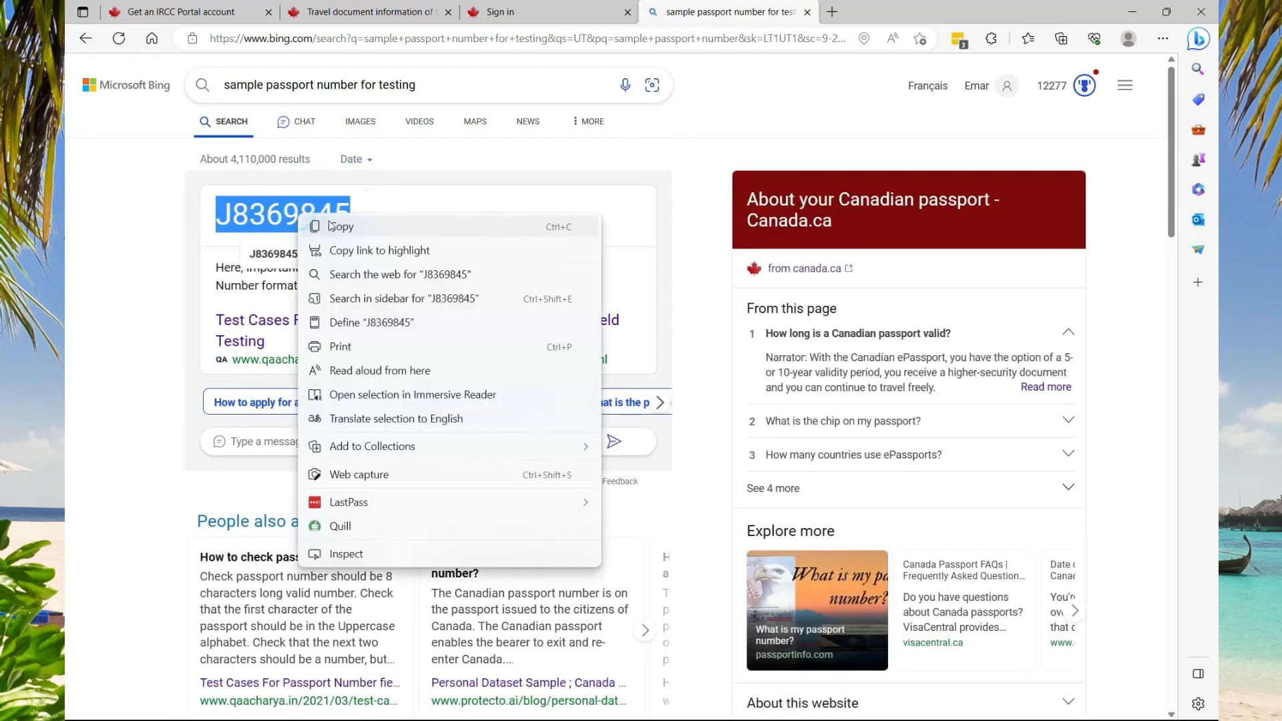
pyautogui.click(343, 189)
# Paste the copied sample number into the application's passport number field
pyautogui.click(360, 12)
pyautogui.click(251, 518)
pyautogui.hotkey('ctrl', 'v')
pyautogui.click(228, 620)
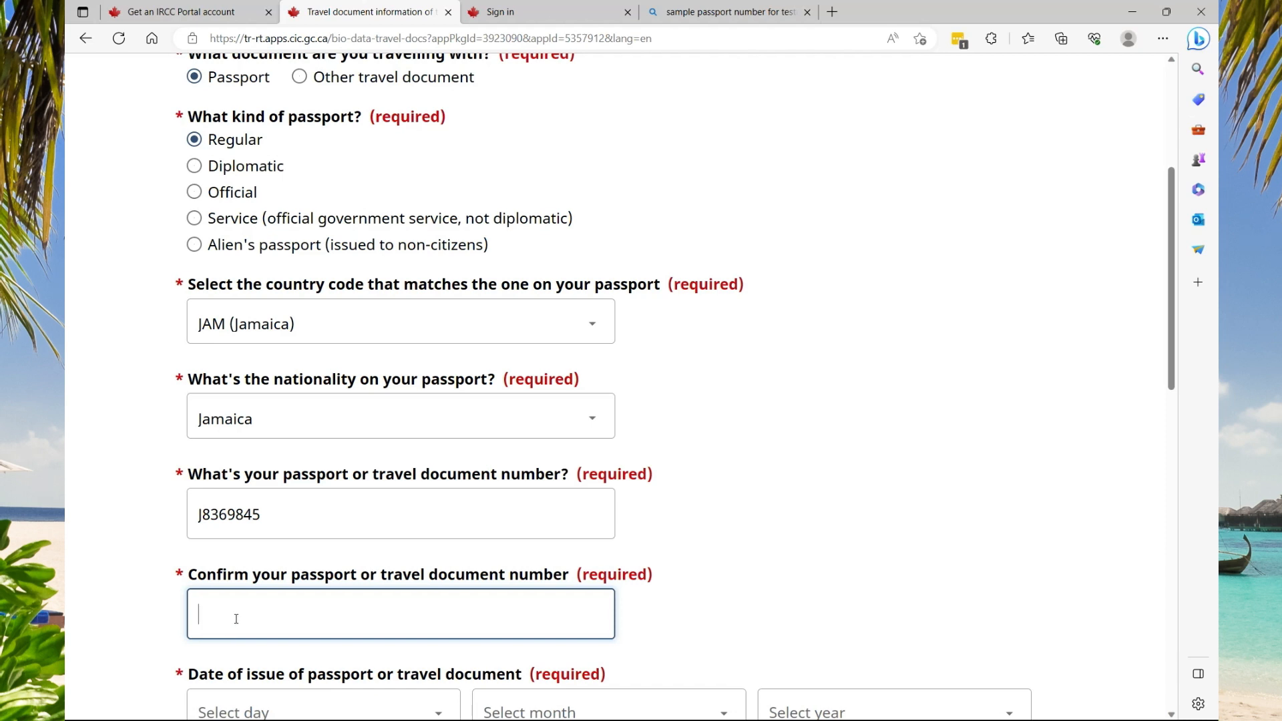
pyautogui.press('Tab')
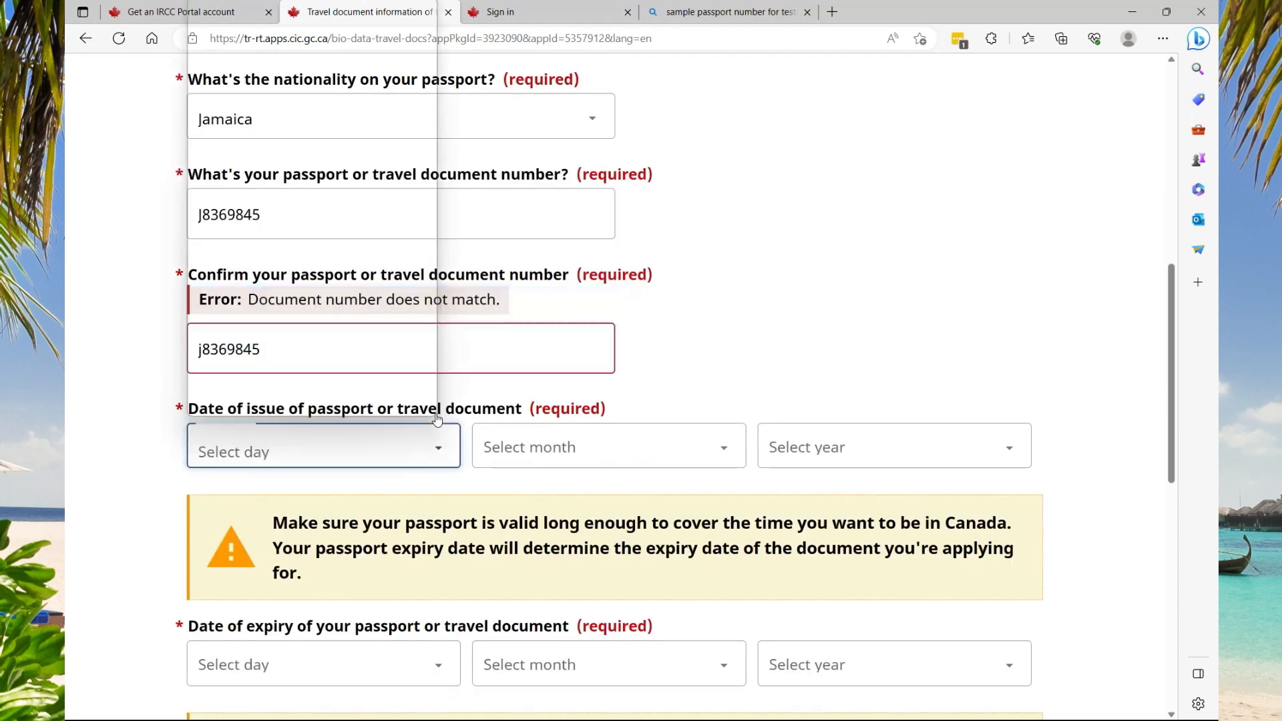
pyautogui.click(435, 416)
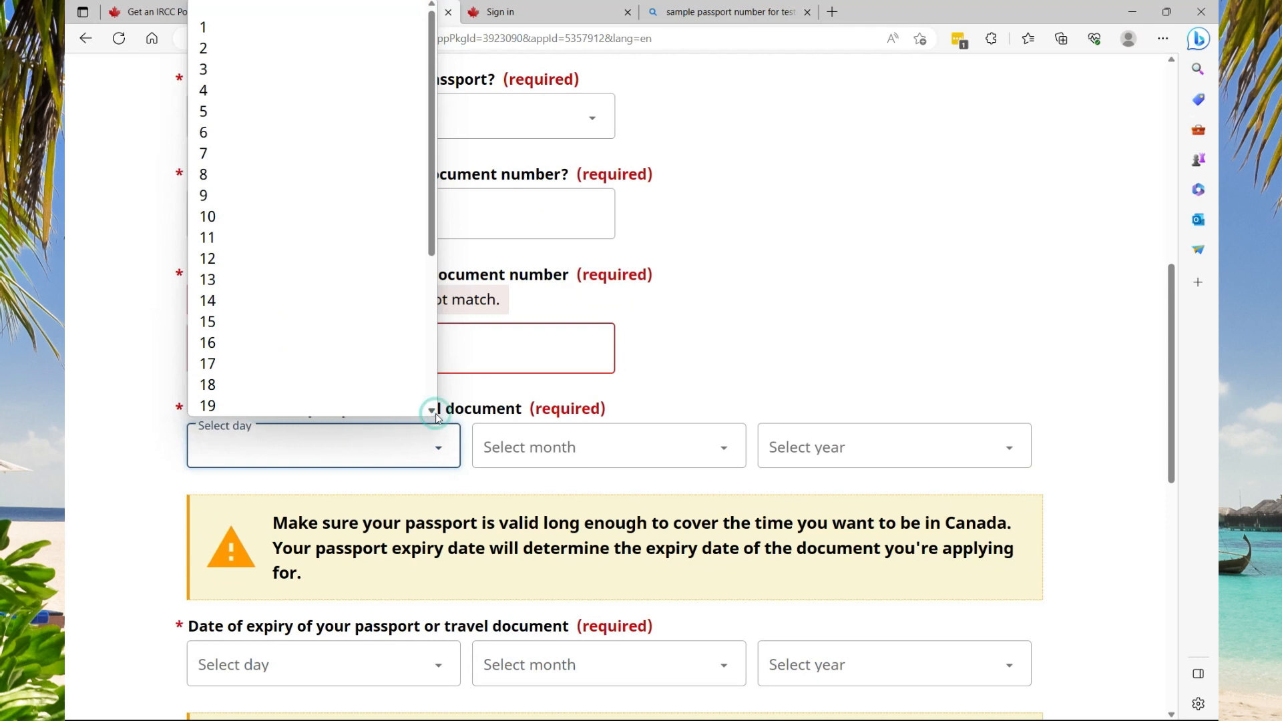
pyautogui.click(272, 38)
pyautogui.click(701, 448)
pyautogui.press('Down')
pyautogui.click(1005, 450)
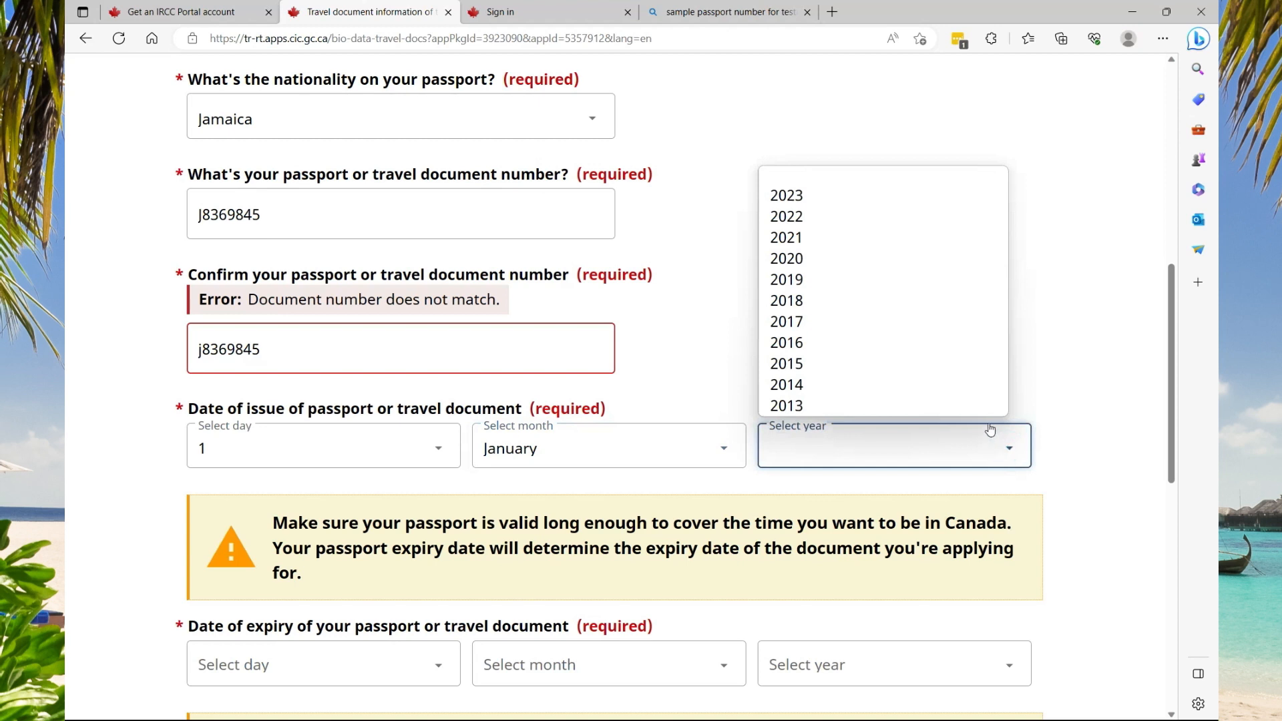
pyautogui.click(817, 260)
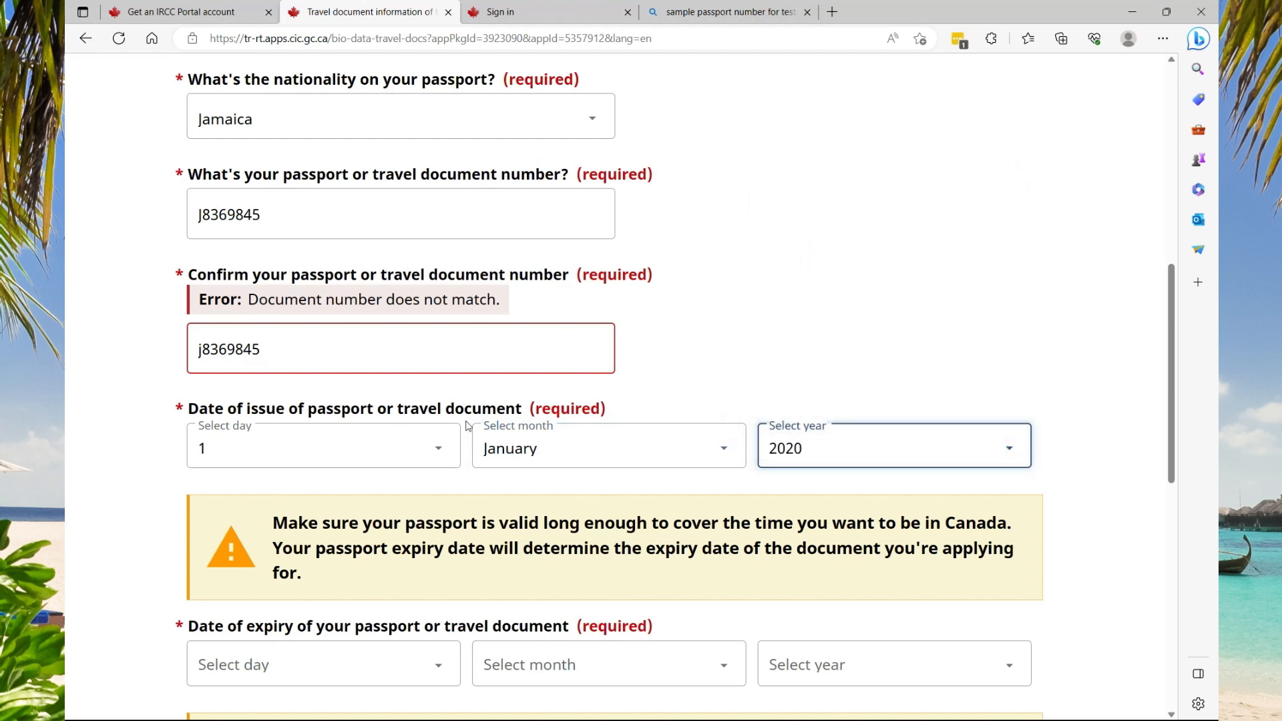
# Set the passport expiry date to 1 January 2030
pyautogui.click(438, 667)
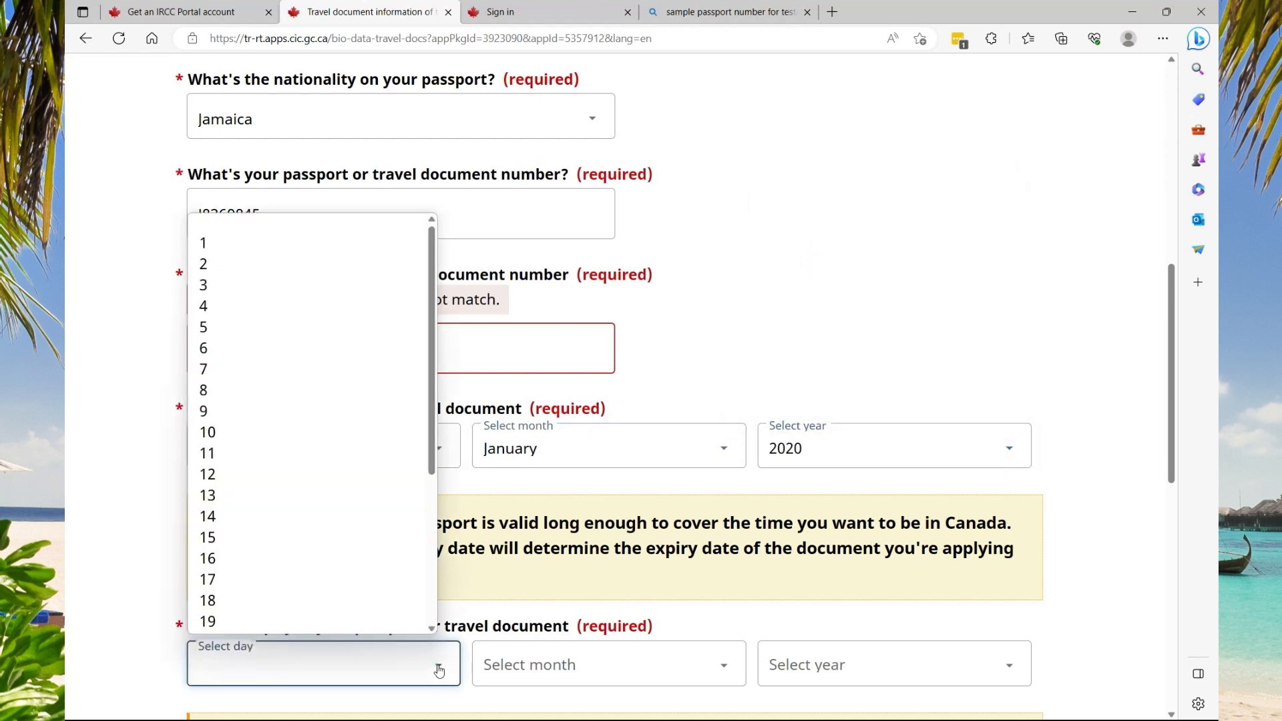
pyautogui.click(252, 244)
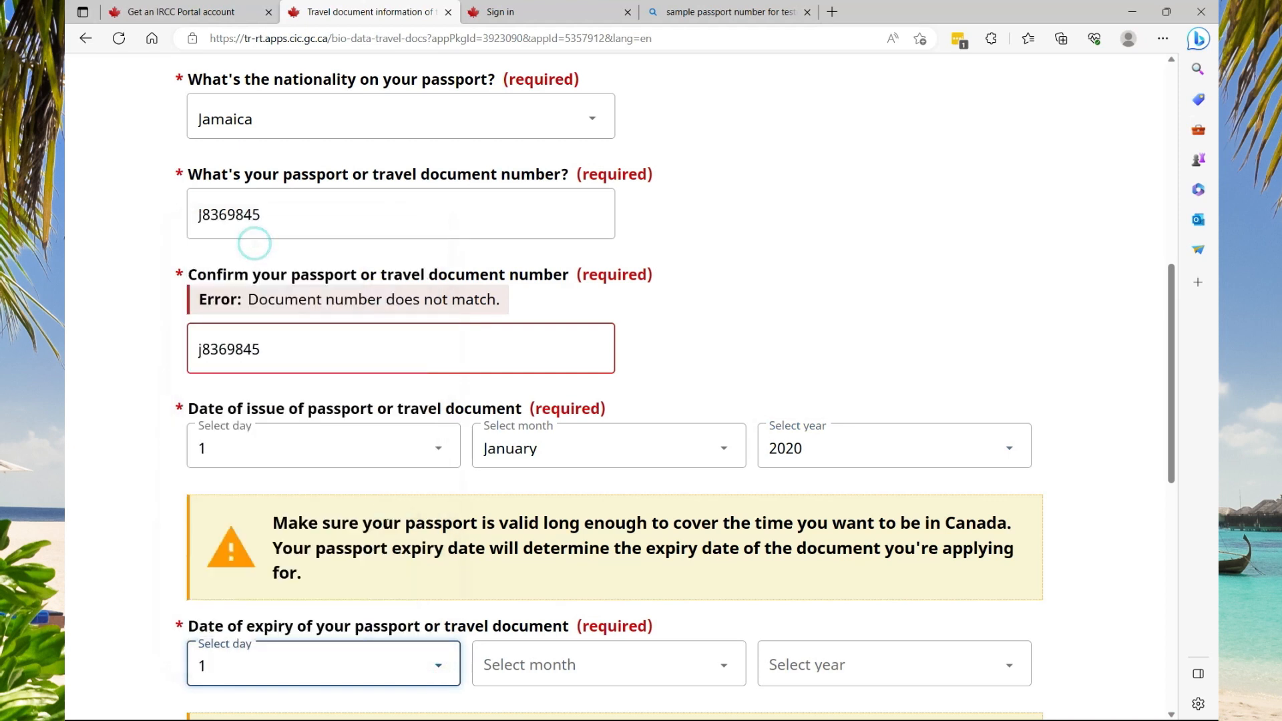
pyautogui.click(719, 668)
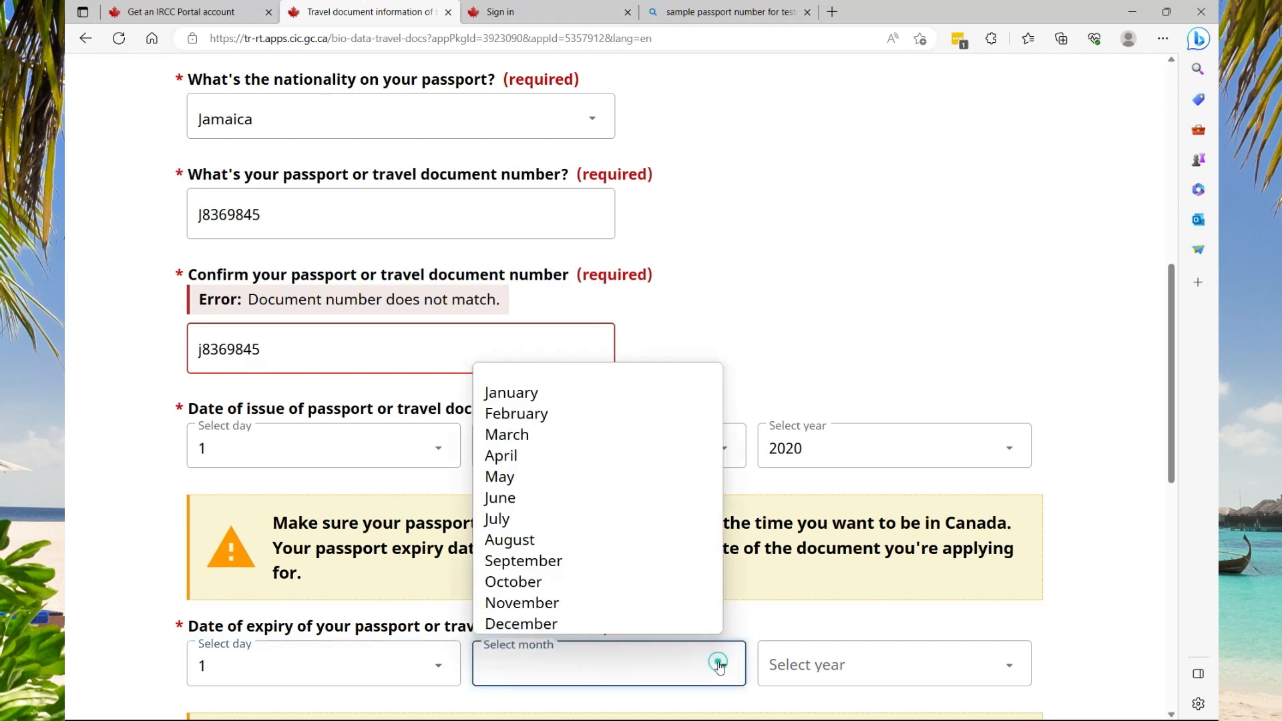
pyautogui.click(582, 395)
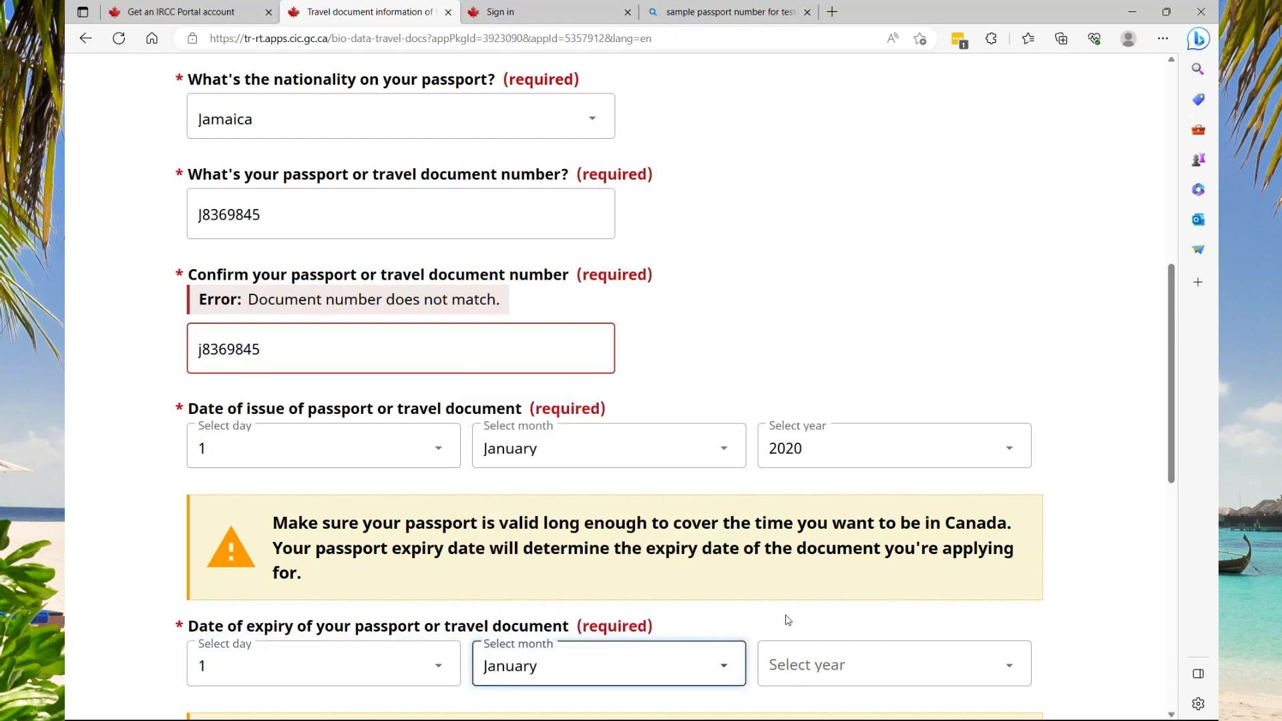
pyautogui.click(1007, 665)
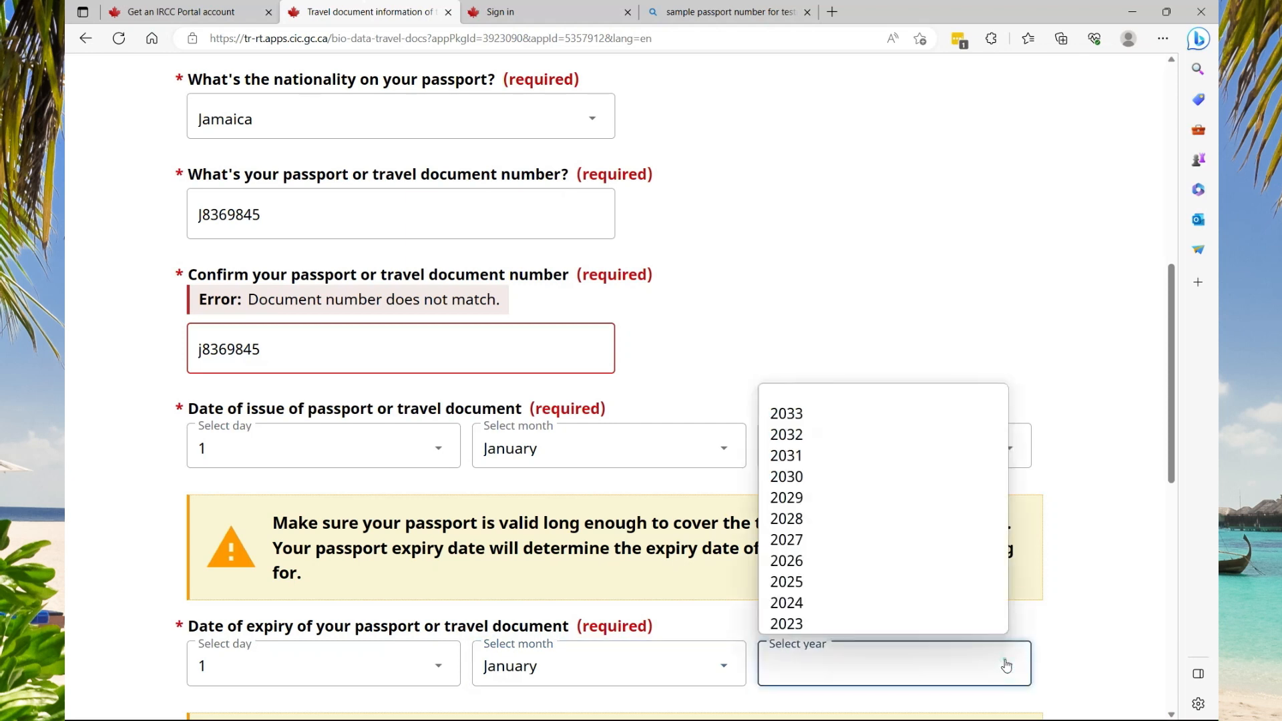
pyautogui.click(843, 478)
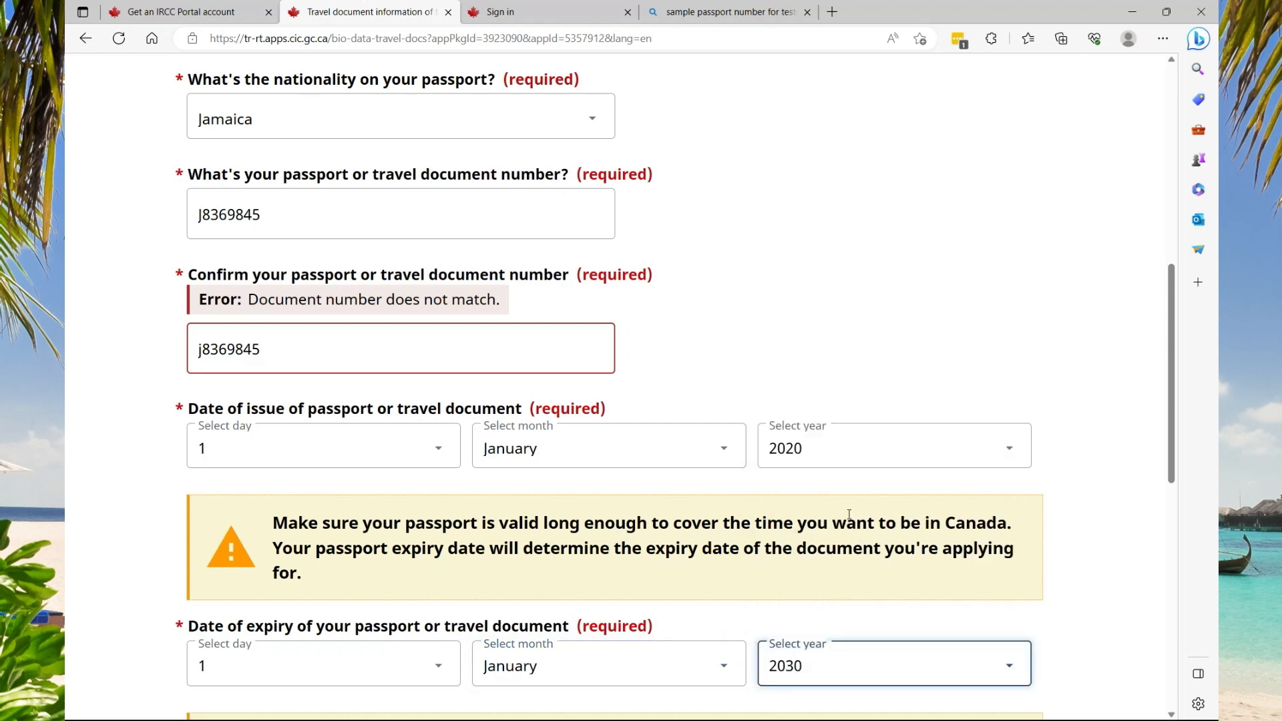
pyautogui.scroll(-3, 849, 516)
pyautogui.click(882, 325)
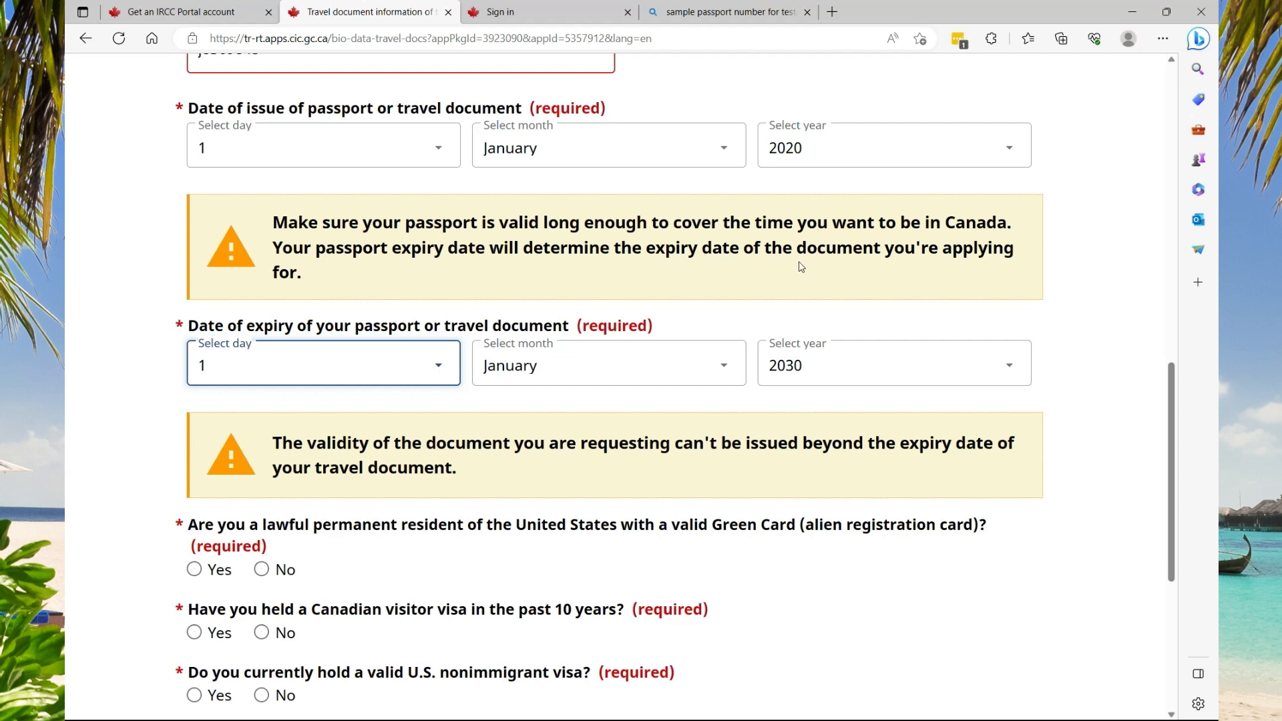
# Answer No to Green Card, previous Canadian visa and U.S. visa, and Yes to travelling by air
pyautogui.scroll(-3, 523, 378)
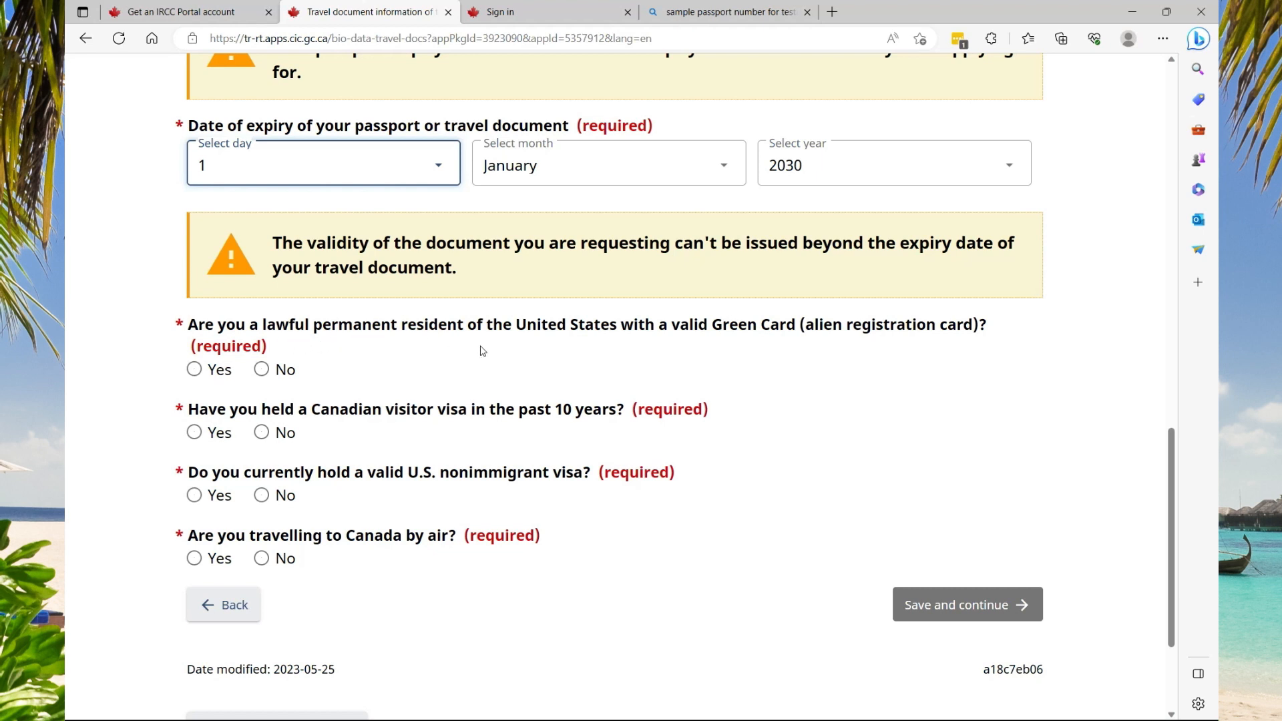
pyautogui.click(261, 369)
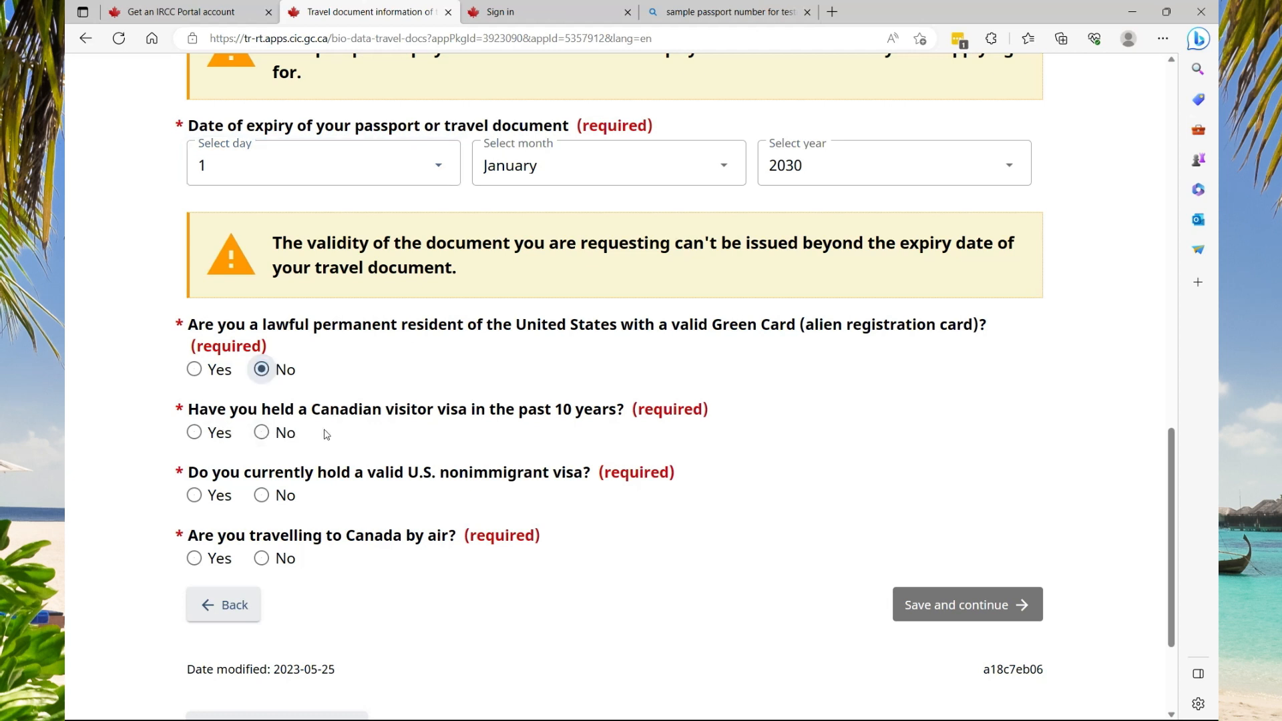
pyautogui.click(265, 437)
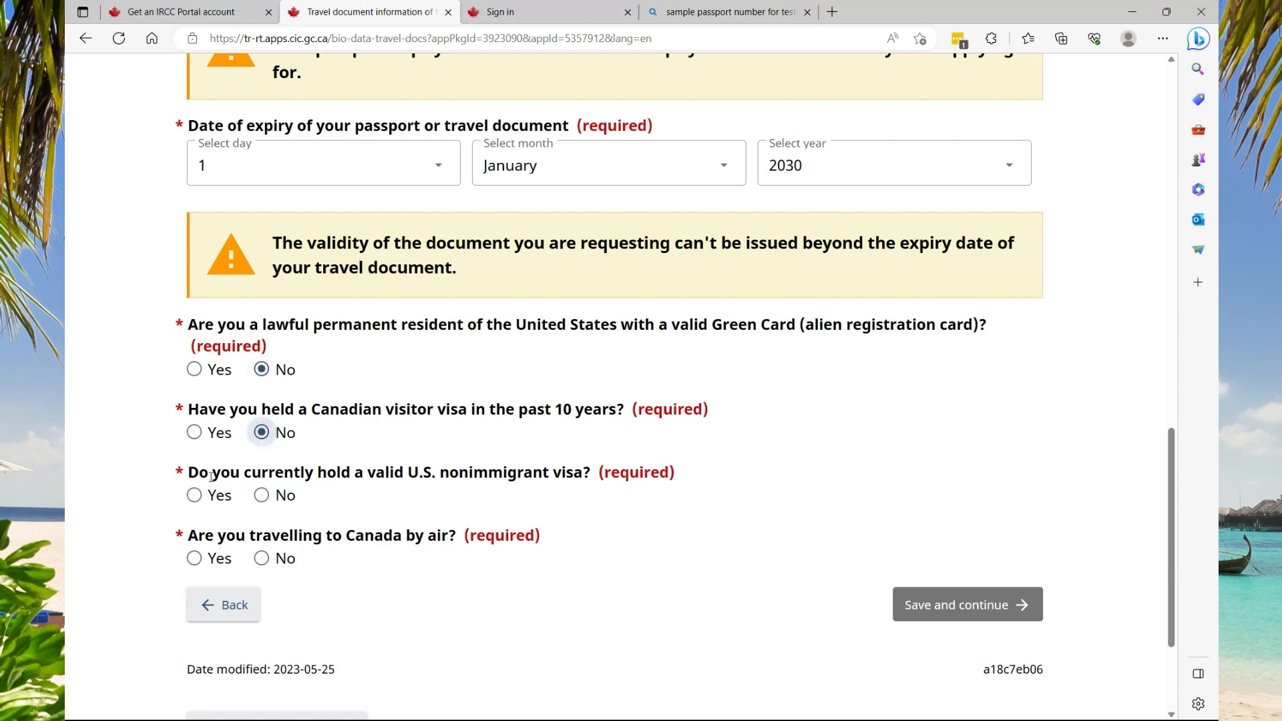
pyautogui.click(261, 499)
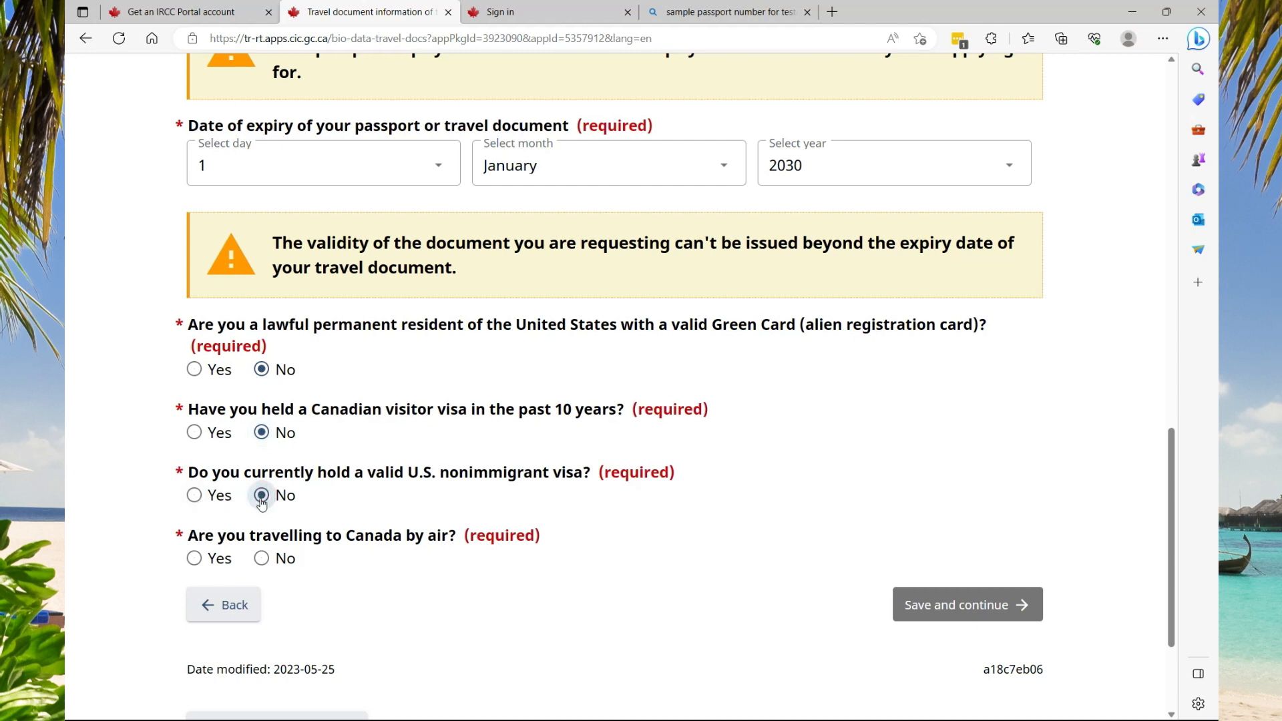
pyautogui.click(195, 558)
# Correct the confirmed passport number to start with uppercase J, then save the travel document page
pyautogui.scroll(-1, 835, 501)
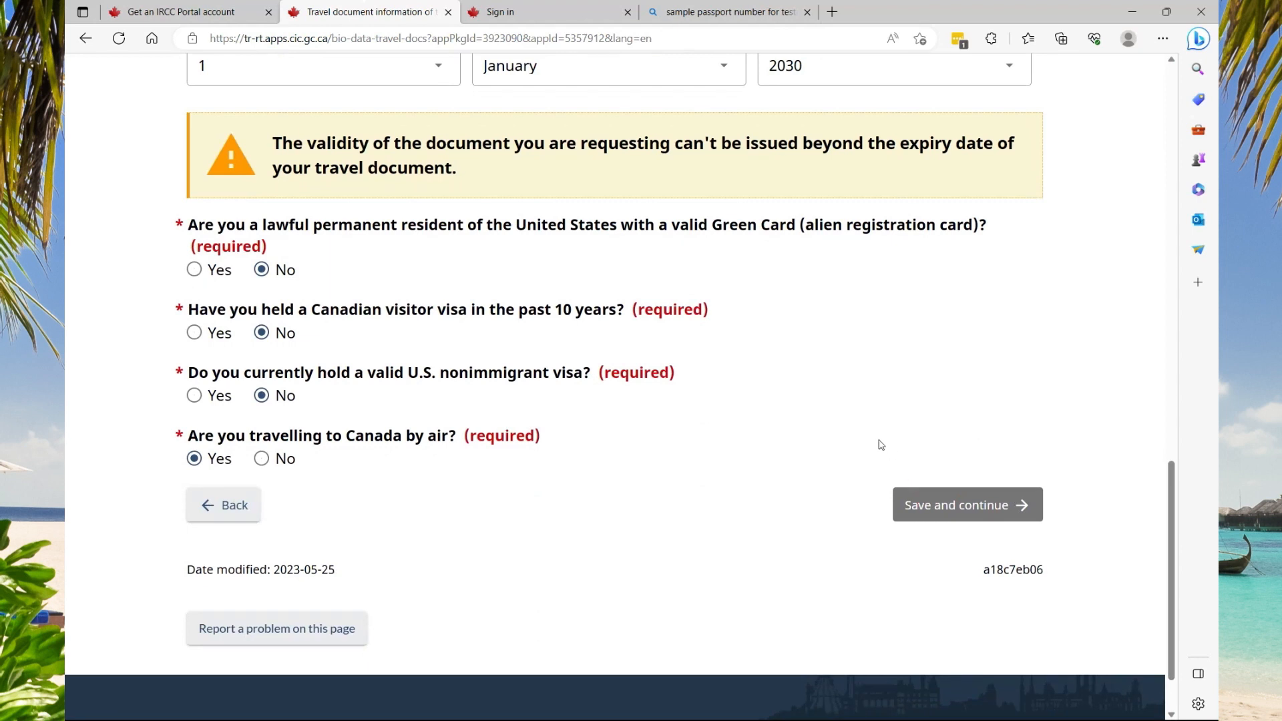
pyautogui.scroll(5, 877, 416)
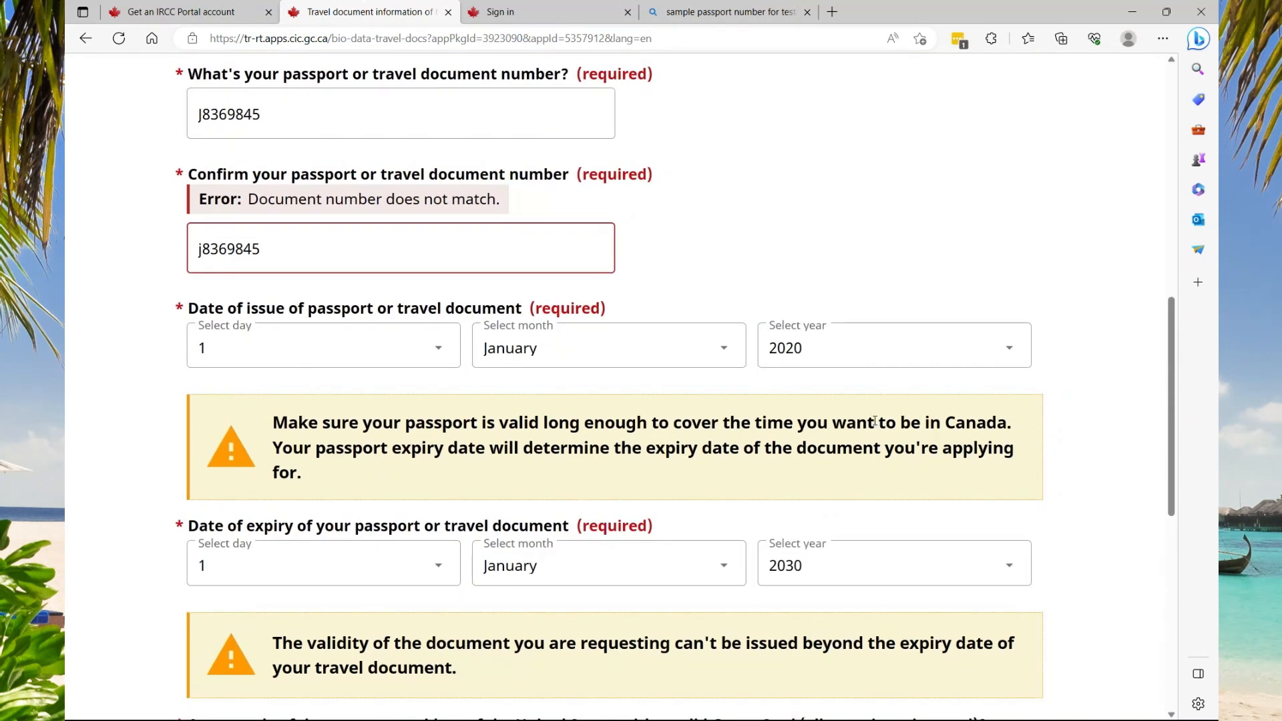
pyautogui.scroll(2, 873, 419)
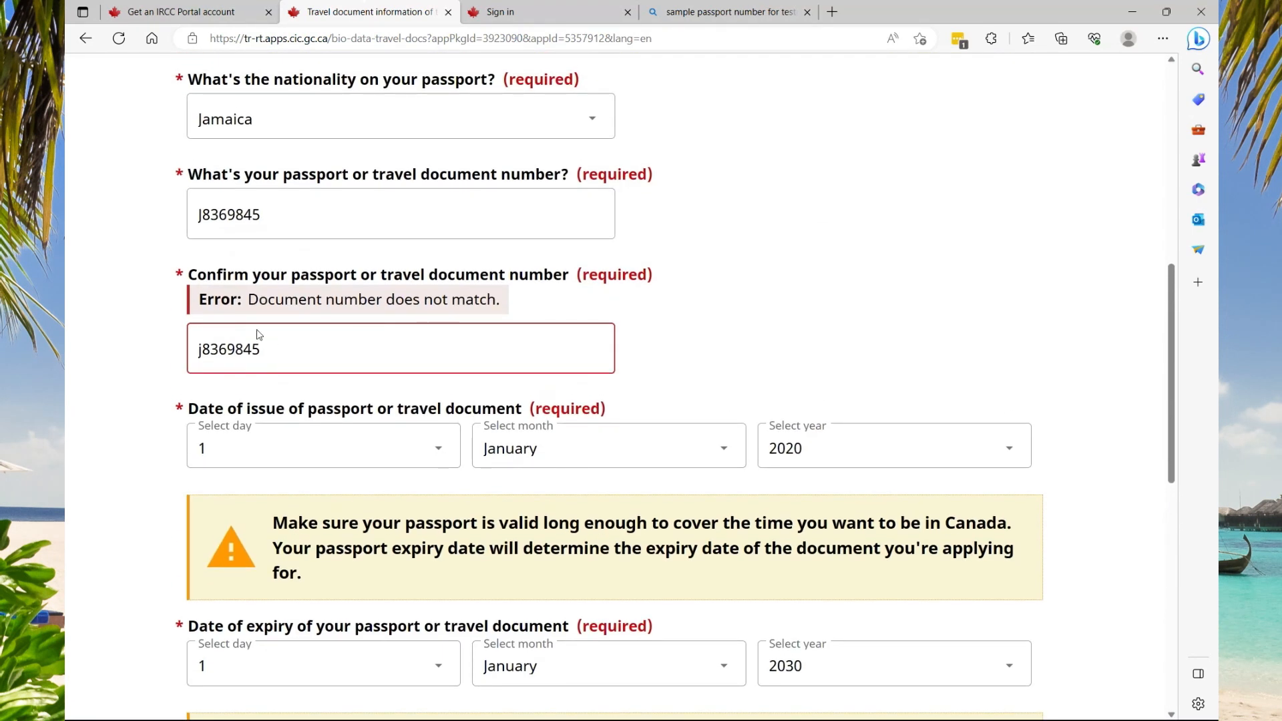
pyautogui.click(204, 353)
pyautogui.press('BackSpace')
pyautogui.write('J')
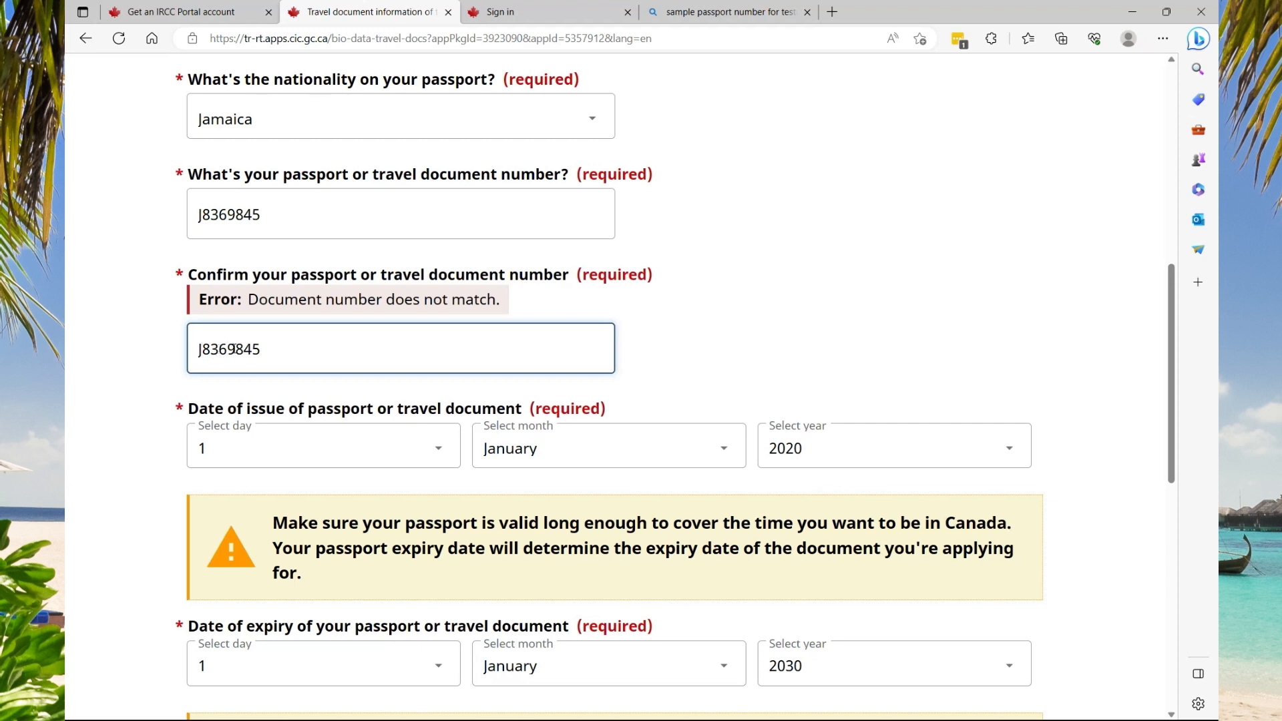
pyautogui.click(267, 358)
pyautogui.scroll(-10, 822, 355)
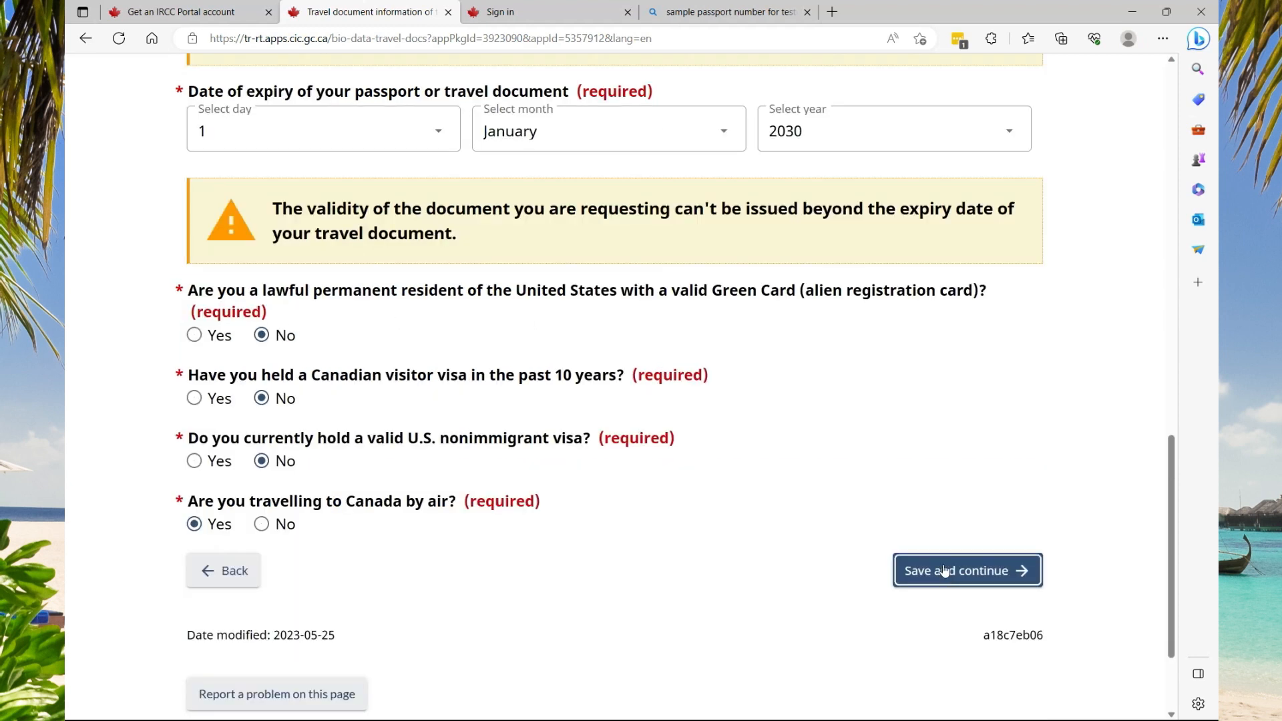
pyautogui.click(946, 573)
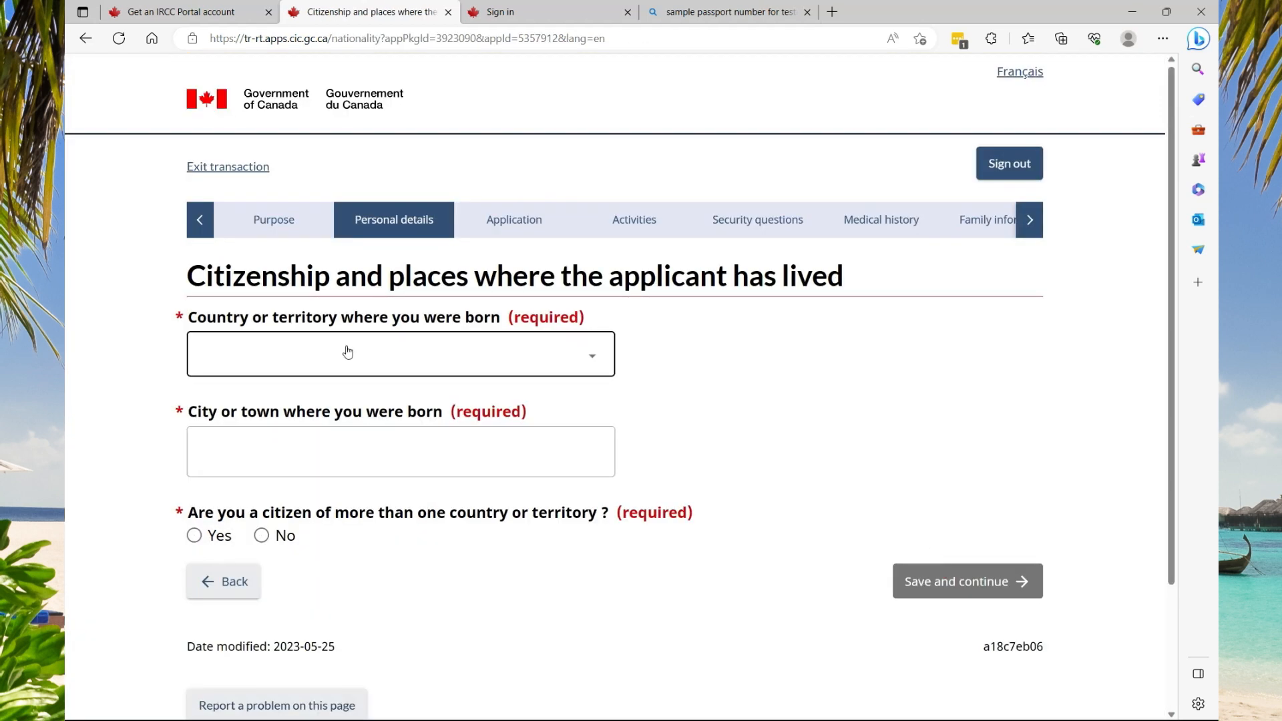
# Set the birthplace to Spanish Town, Jamaica
pyautogui.click(531, 362)
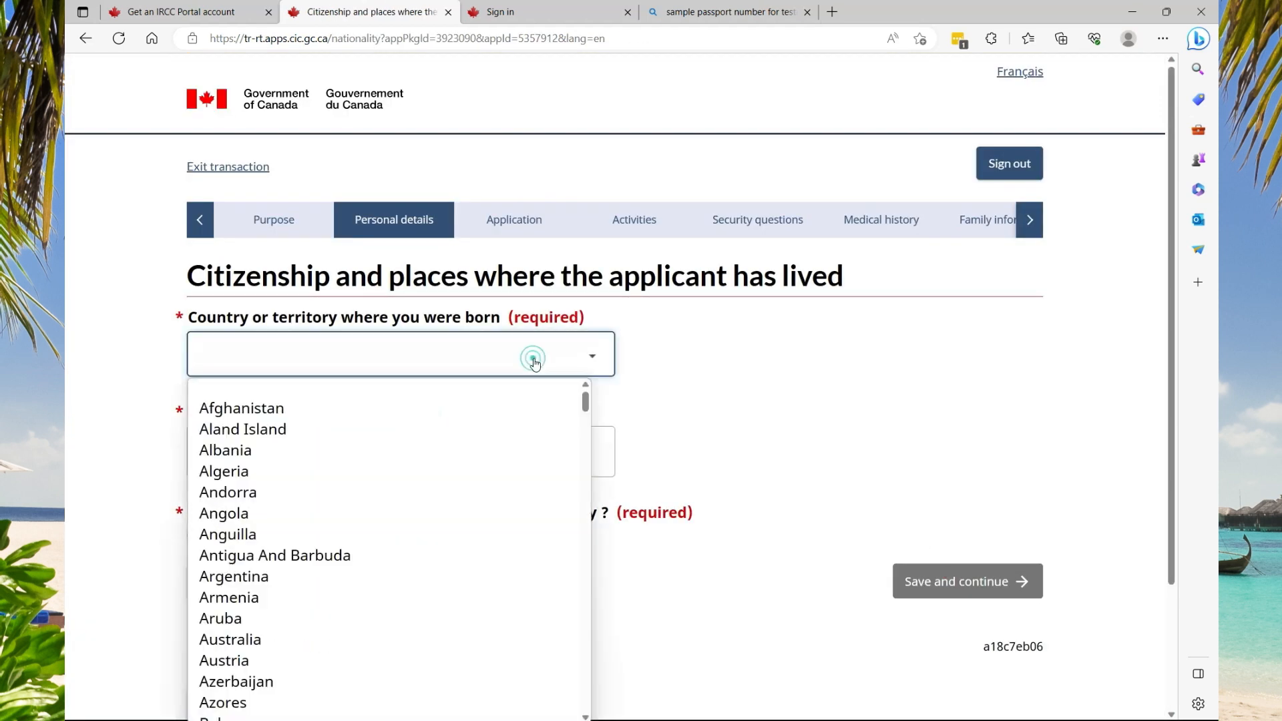
pyautogui.press('k')
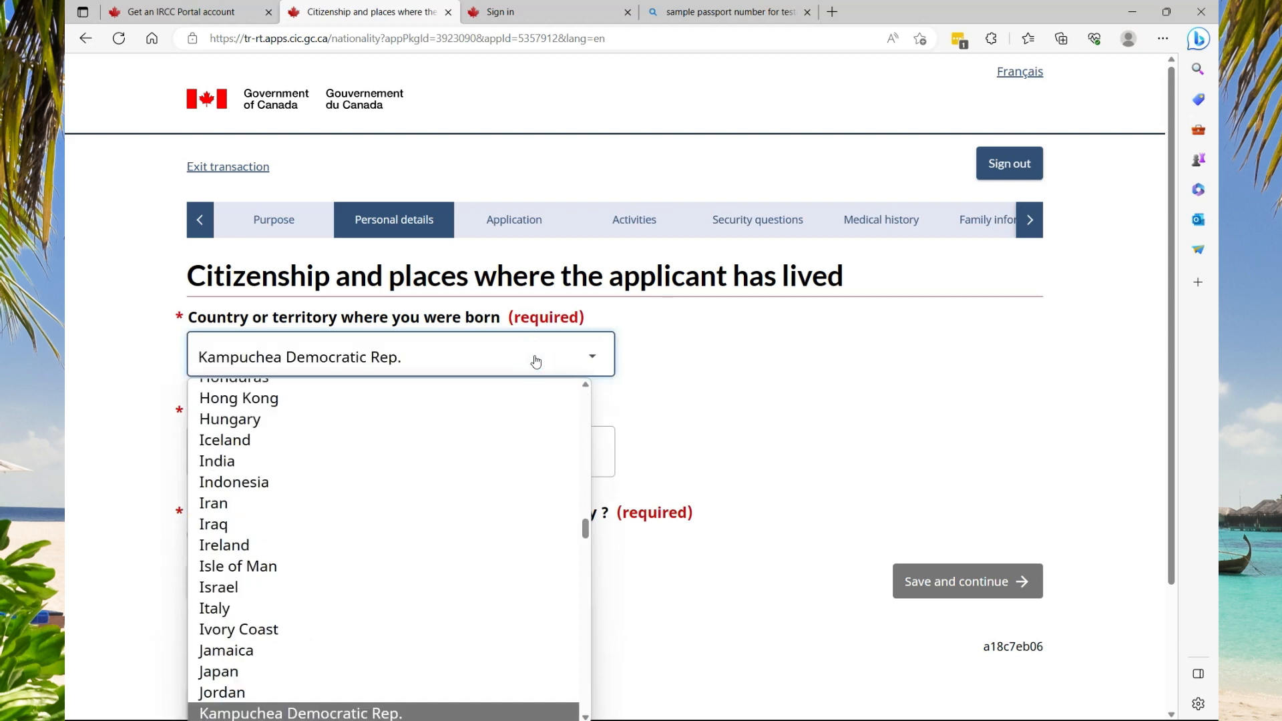
pyautogui.press('j')
pyautogui.press('Return')
pyautogui.click(350, 450)
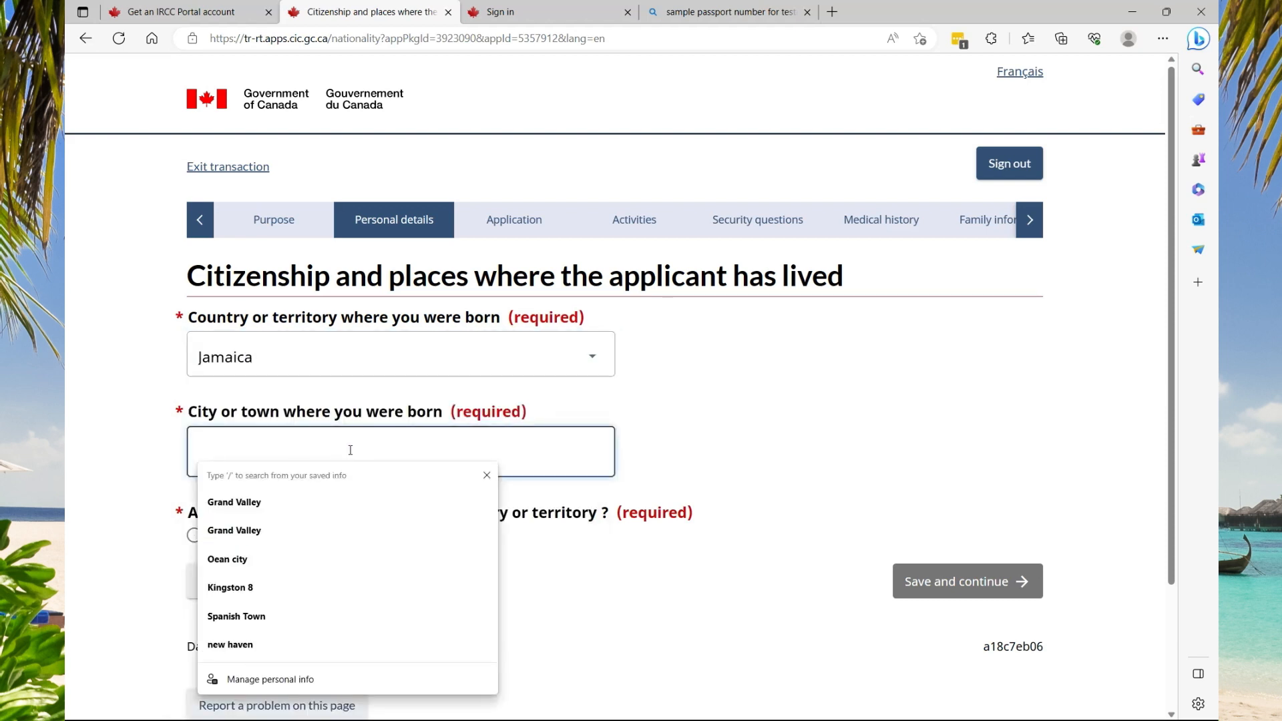
pyautogui.click(271, 616)
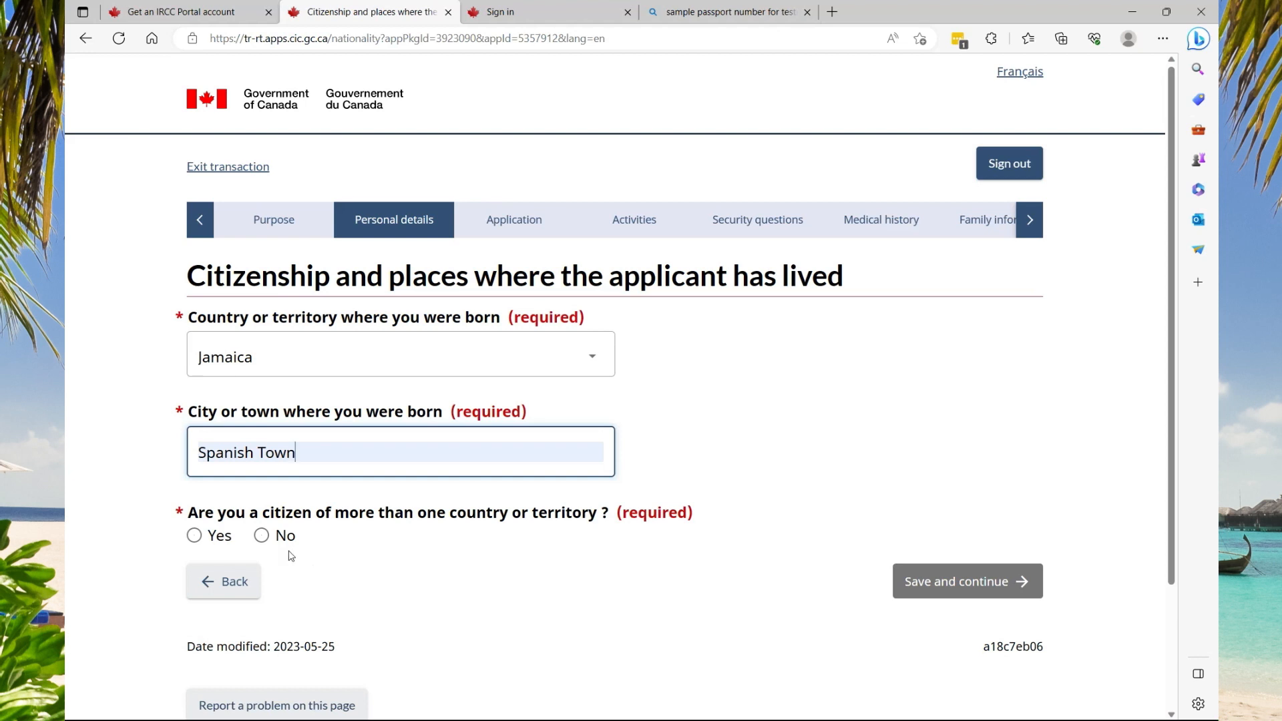
# Declare Jamaican citizenship only, held since birth, and save the page
pyautogui.click(262, 535)
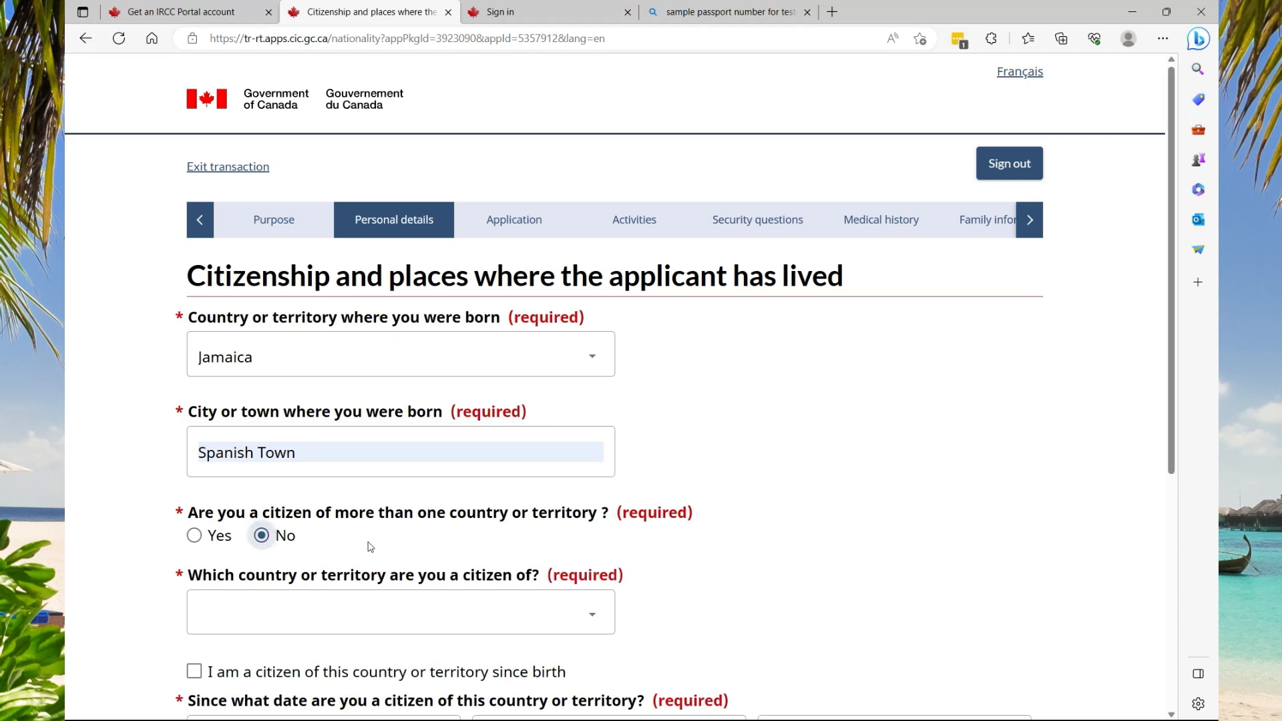
pyautogui.click(553, 611)
pyautogui.scroll(-1, 508, 581)
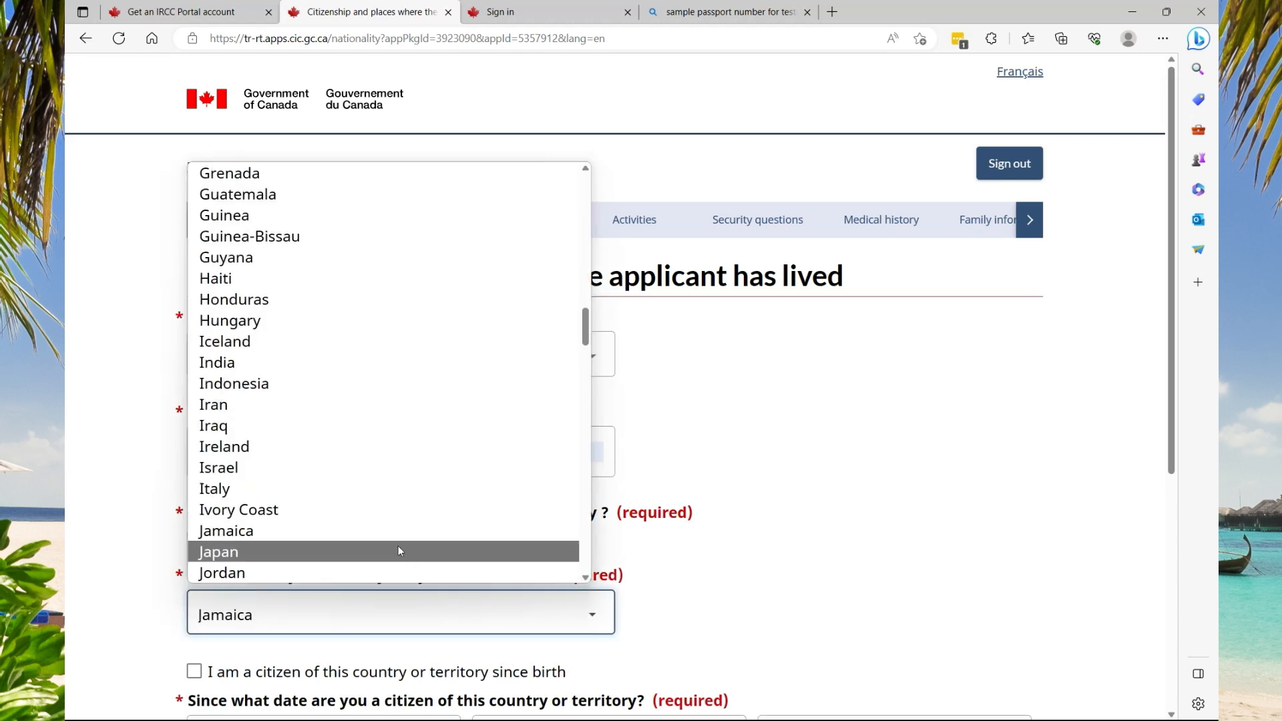
pyautogui.click(369, 533)
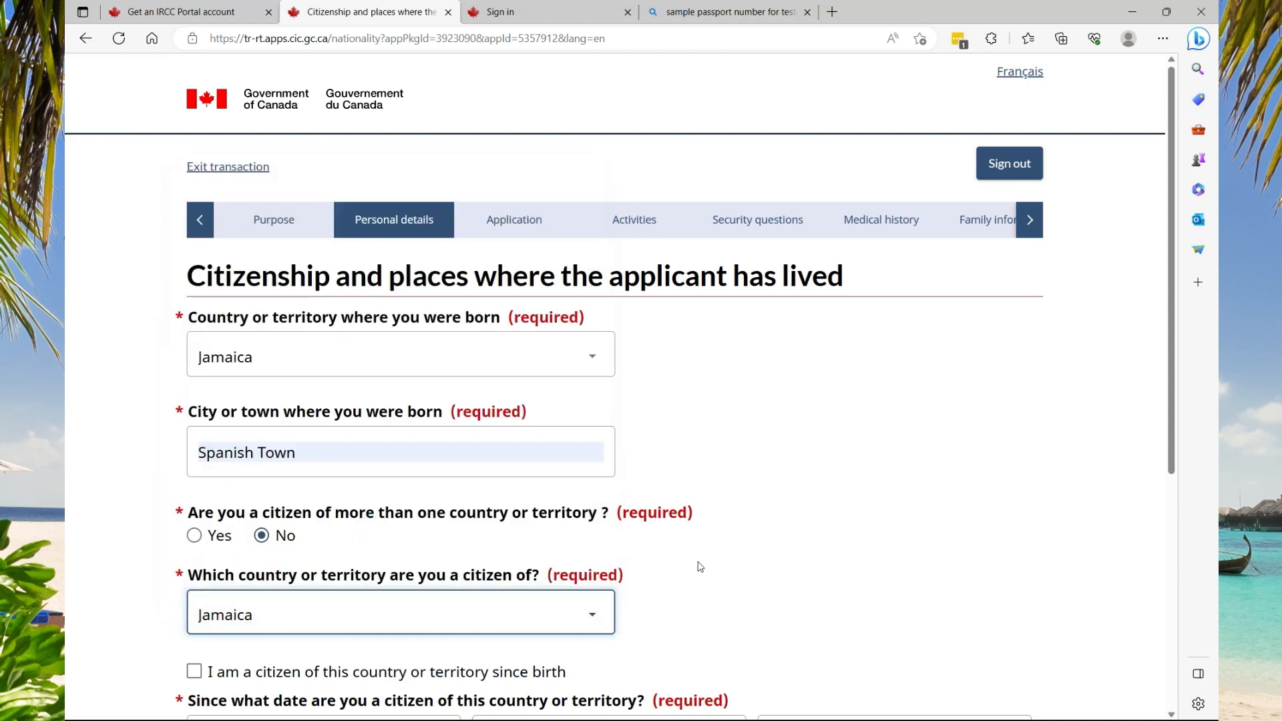
pyautogui.scroll(-3, 231, 519)
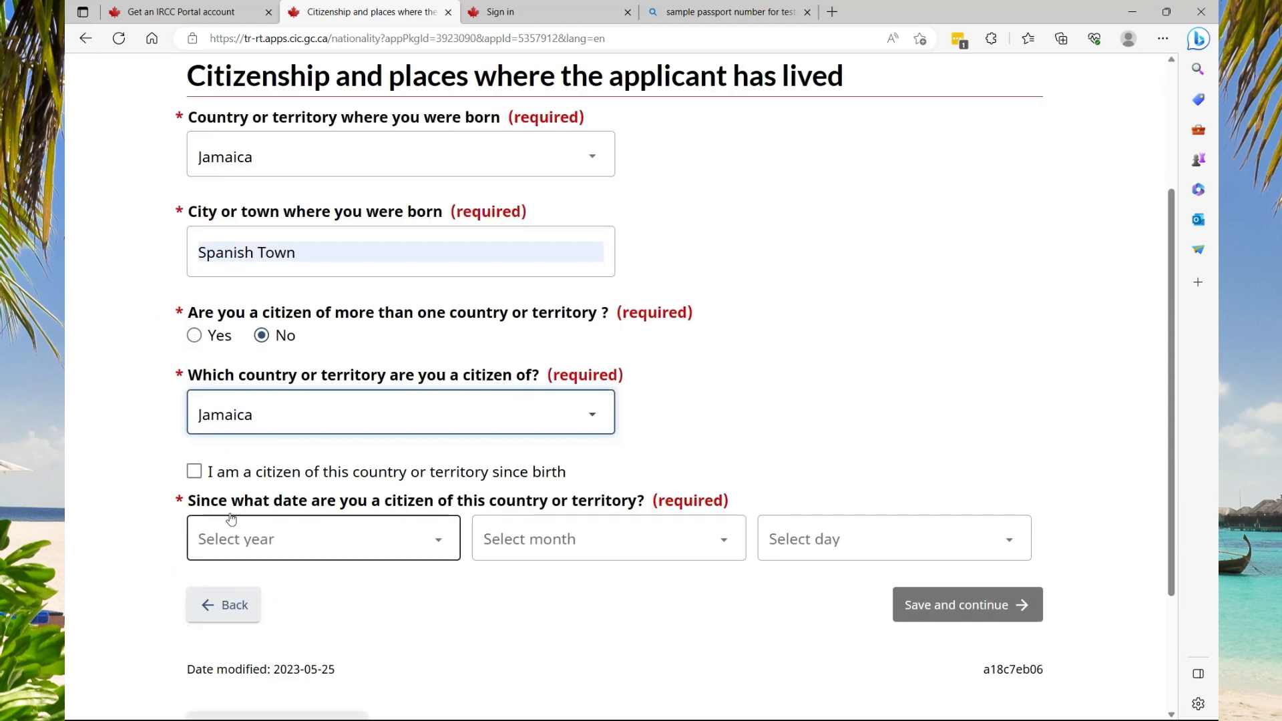
pyautogui.click(194, 473)
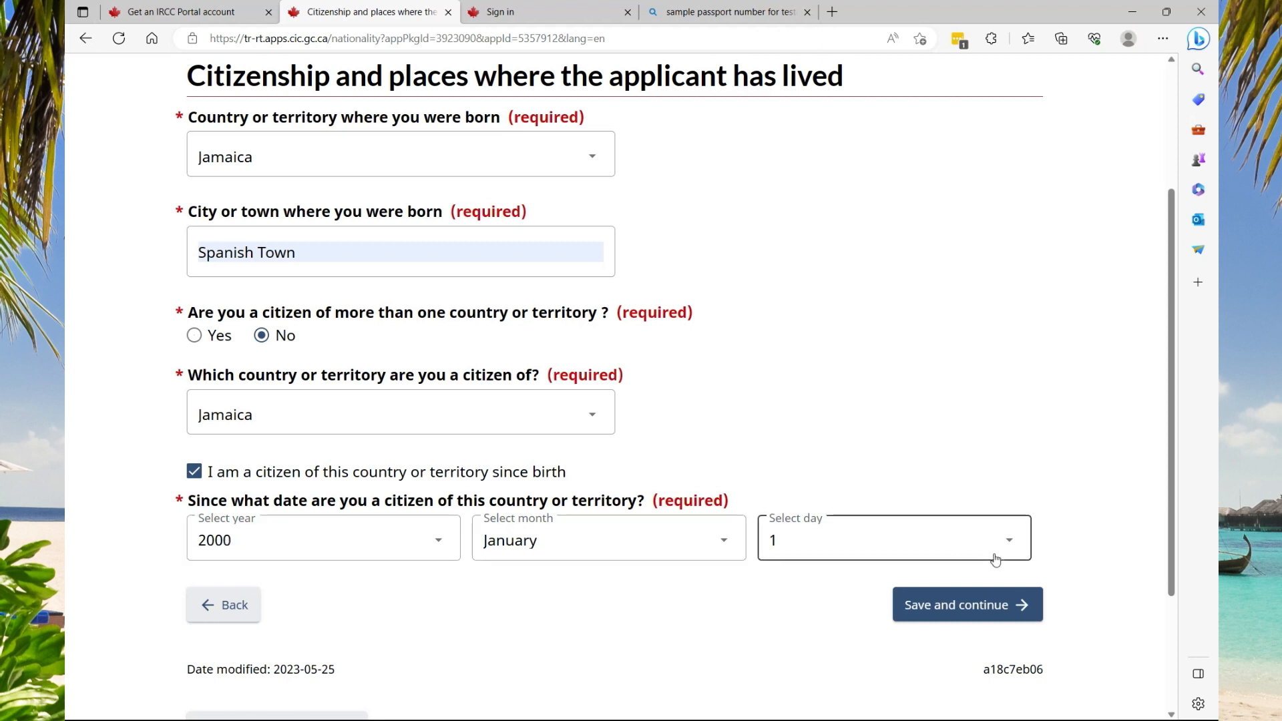
pyautogui.click(937, 608)
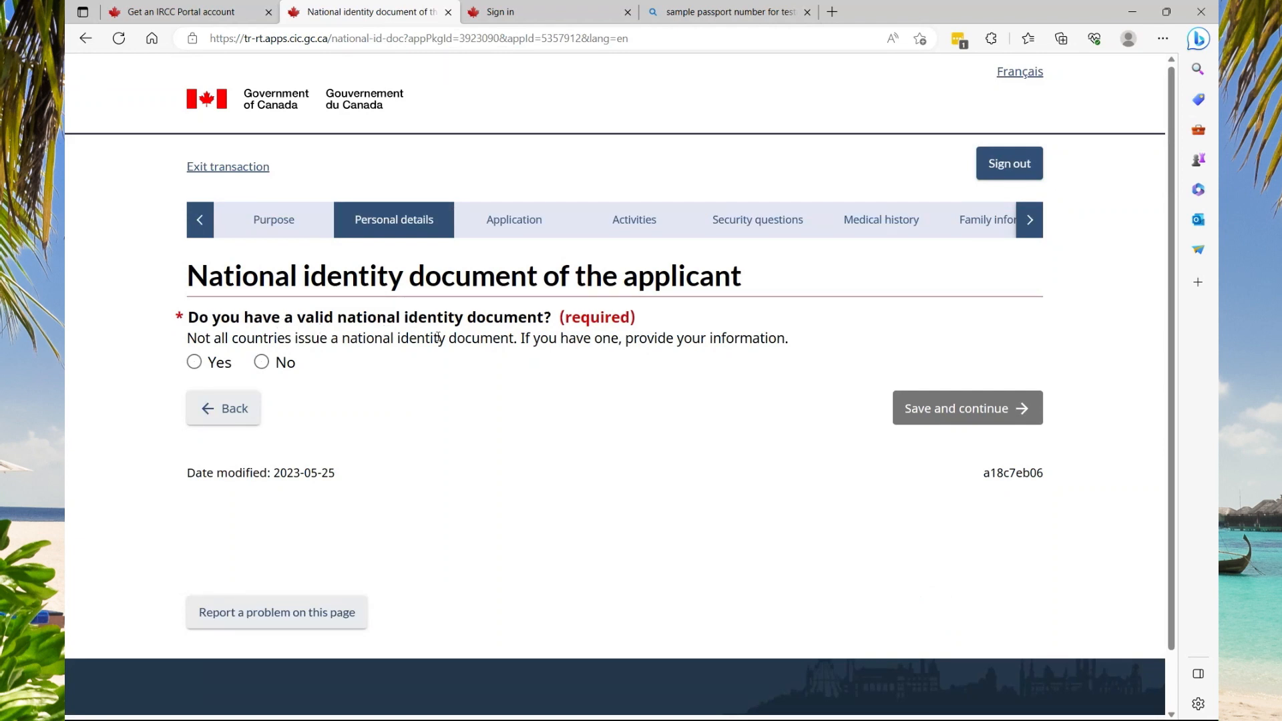
# Declare a national identity document and enter and confirm its number 12345678
pyautogui.click(194, 361)
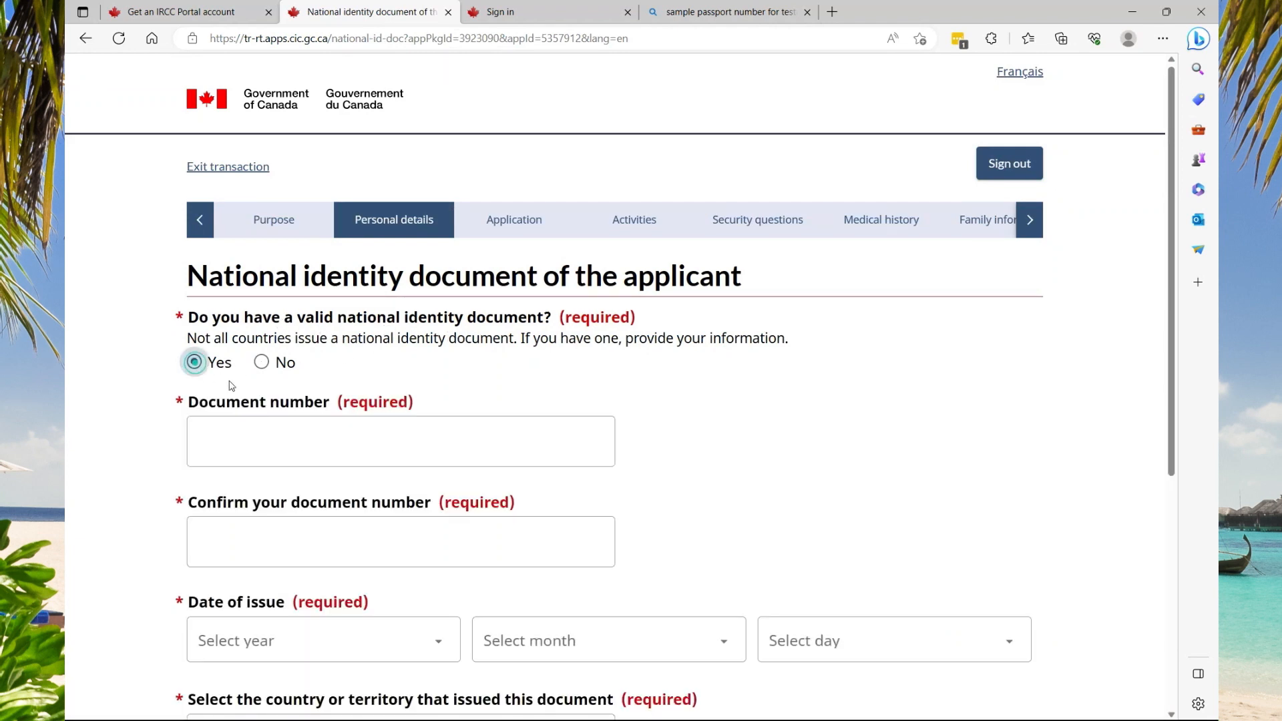
pyautogui.click(267, 436)
pyautogui.write('123')
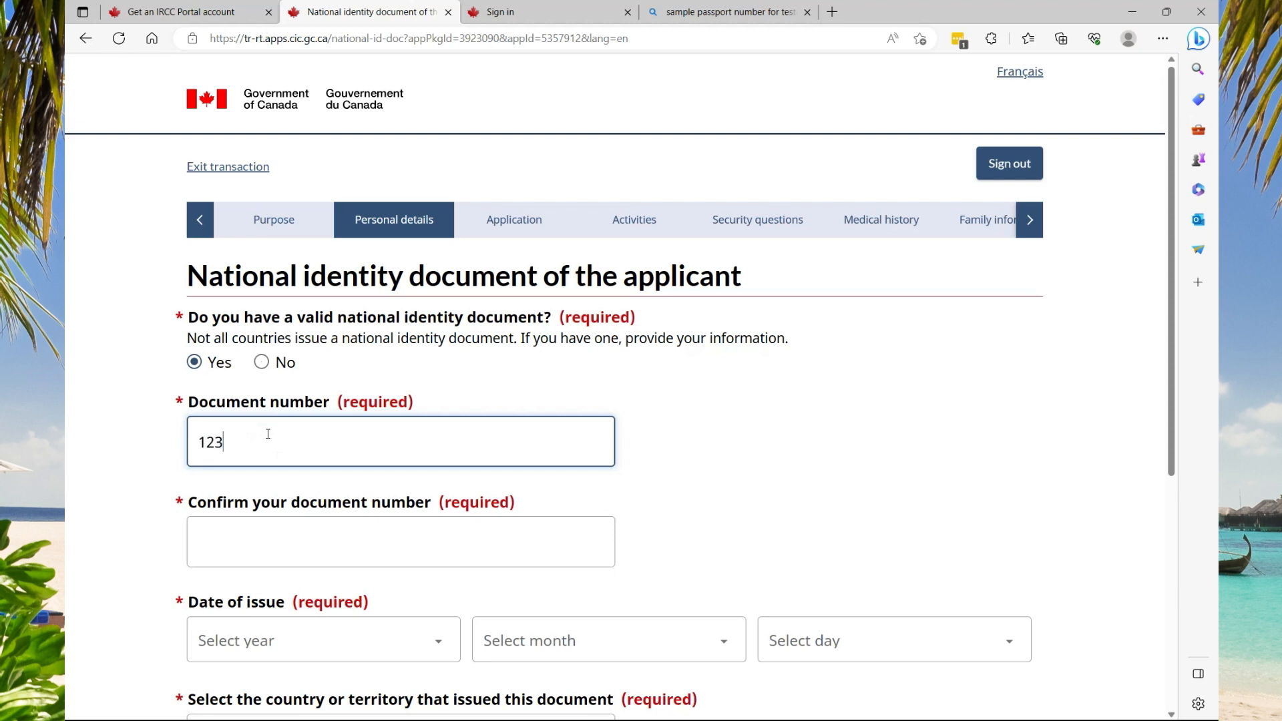
pyautogui.write('45677')
pyautogui.press('BackSpace')
pyautogui.write('8')
pyautogui.doubleClick(214, 456)
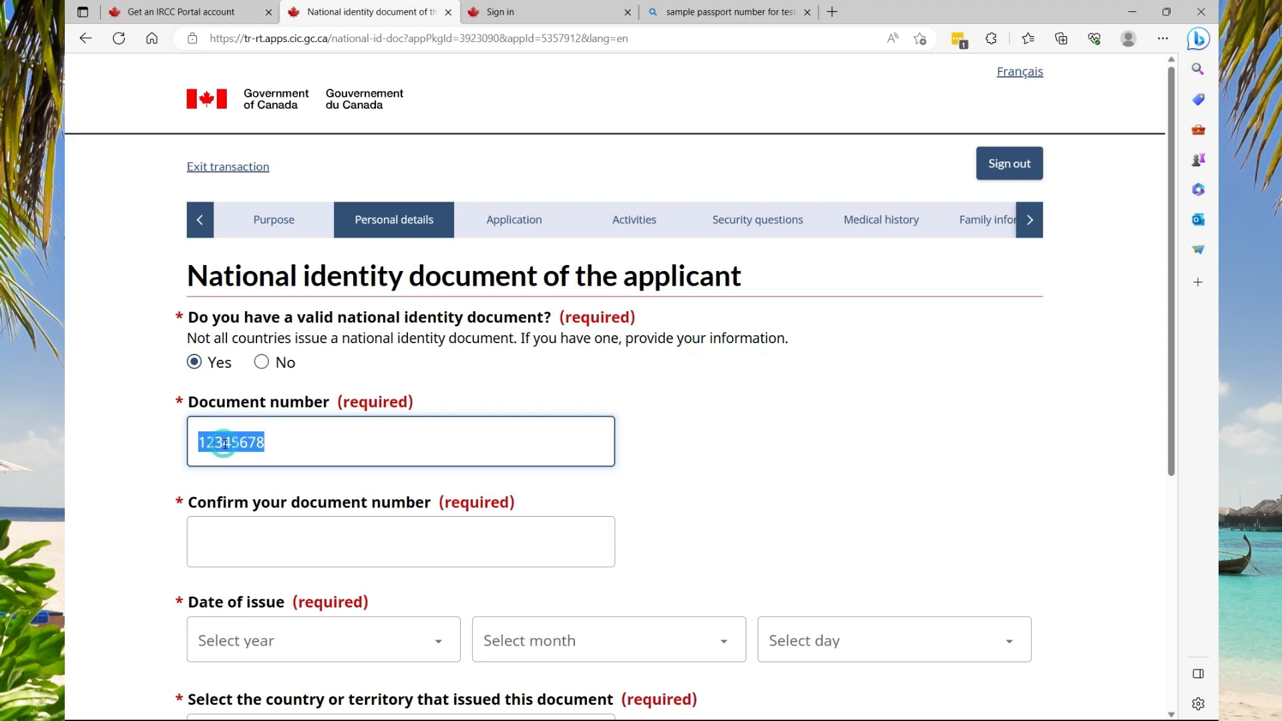
pyautogui.click(220, 527)
pyautogui.write('123456')
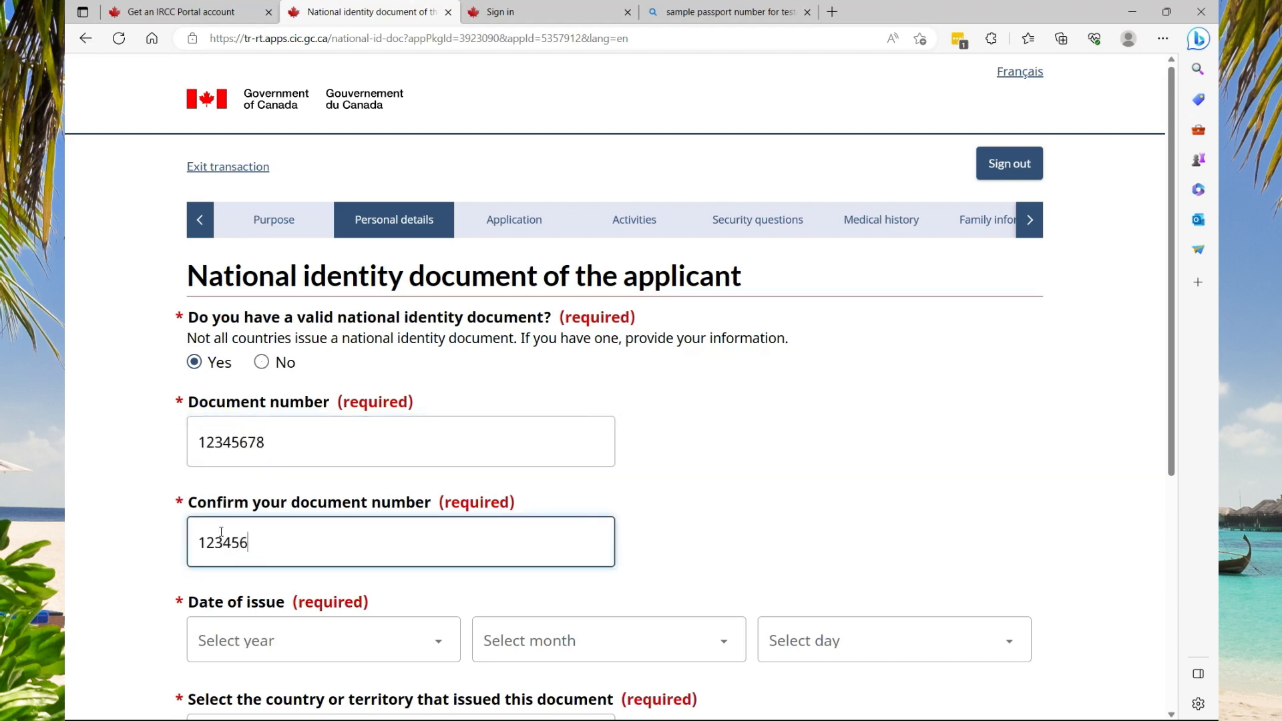
pyautogui.write('78')
# Set the identity document issue date to 2020 January 1
pyautogui.click(251, 634)
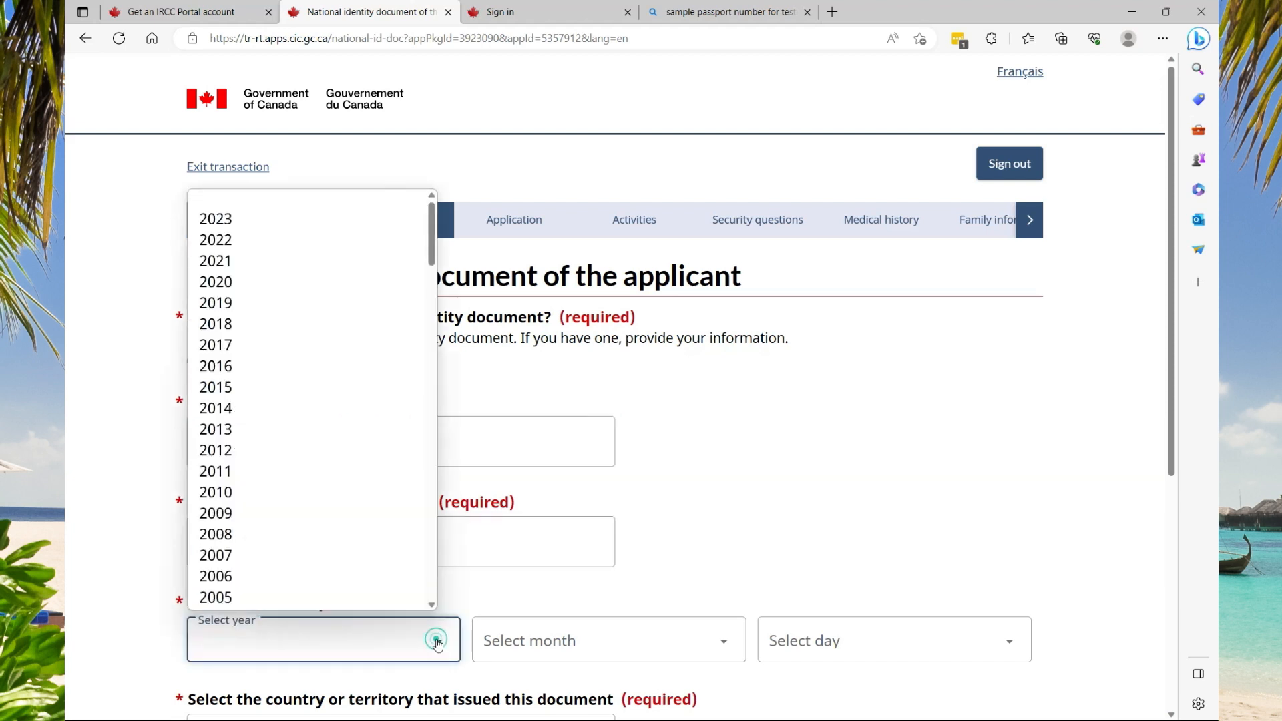
pyautogui.click(231, 283)
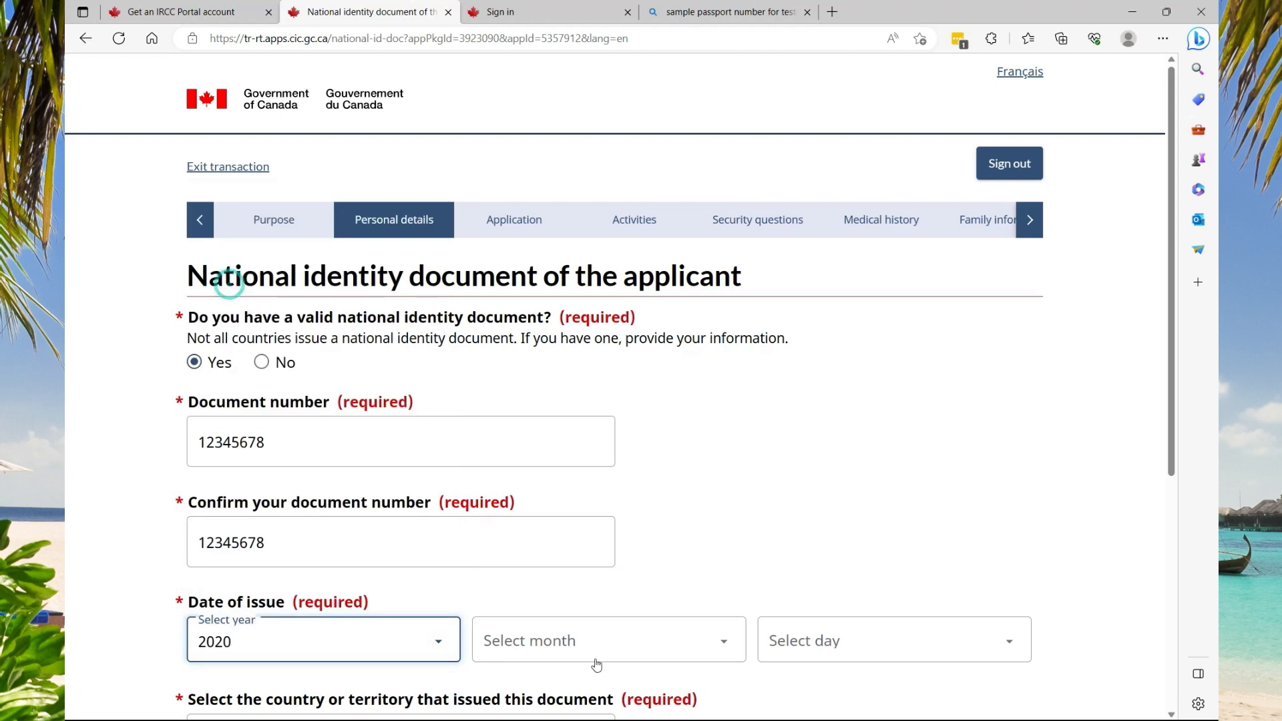
pyautogui.click(703, 651)
pyautogui.click(525, 368)
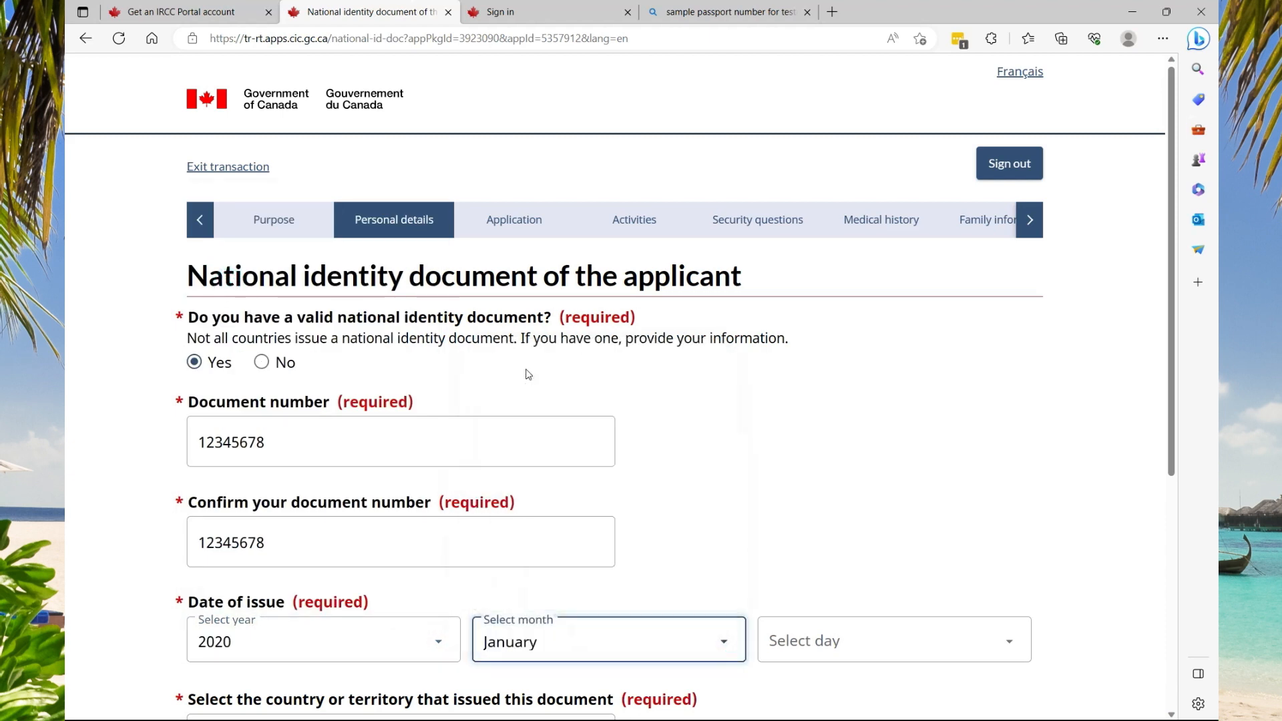
pyautogui.click(914, 661)
pyautogui.click(819, 197)
# Choose Jamaica as the issuing country and save the identity document page
pyautogui.scroll(-3, 884, 363)
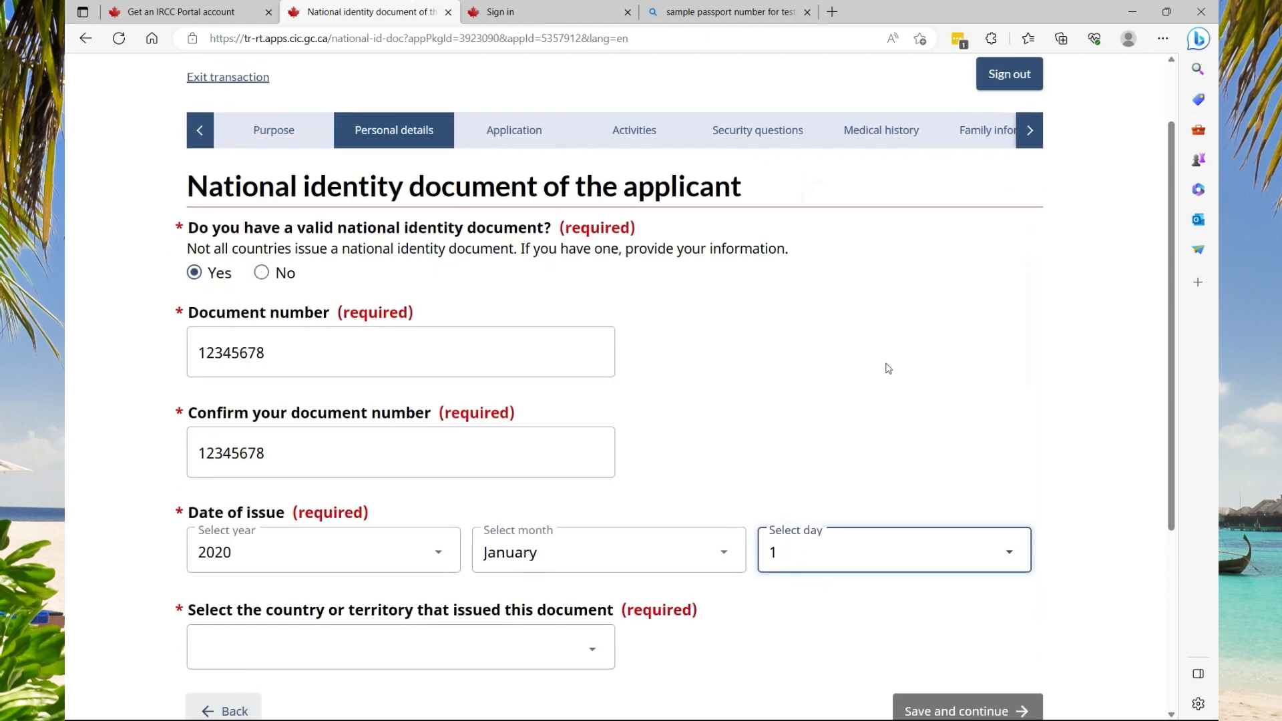
pyautogui.click(604, 542)
pyautogui.click(604, 541)
pyautogui.click(584, 573)
pyautogui.press('j')
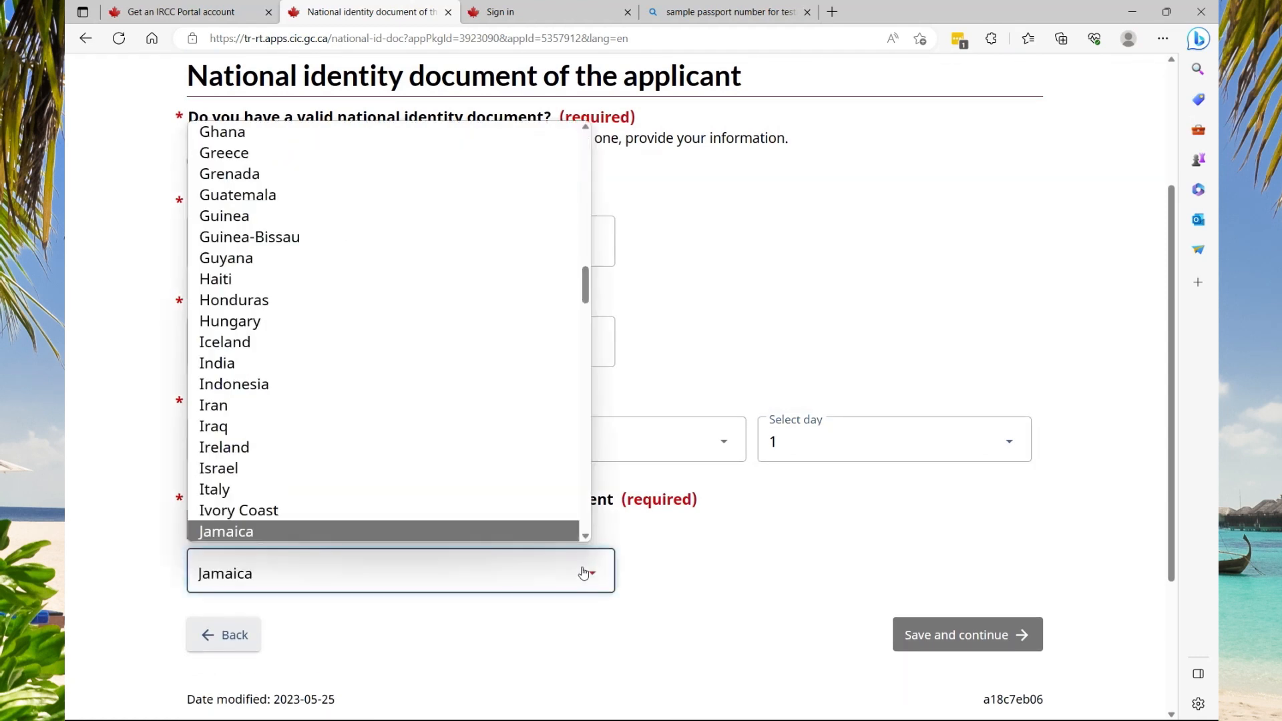
pyautogui.click(384, 531)
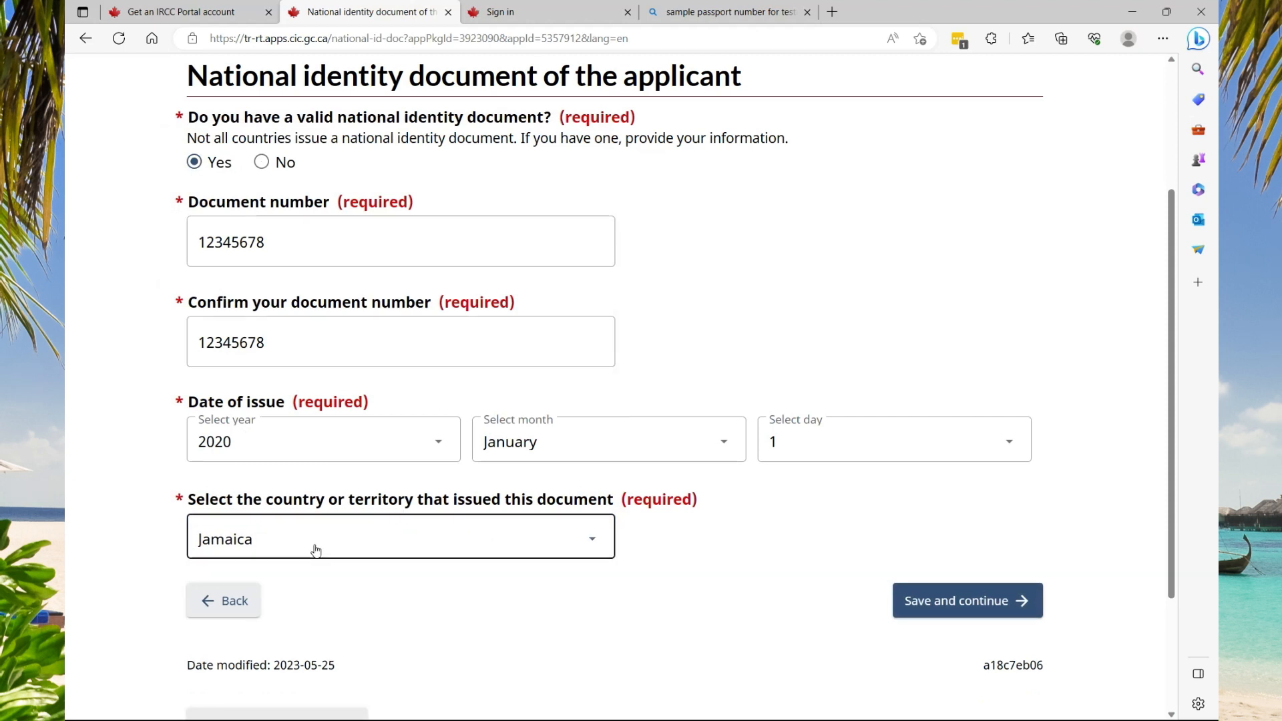
pyautogui.click(922, 608)
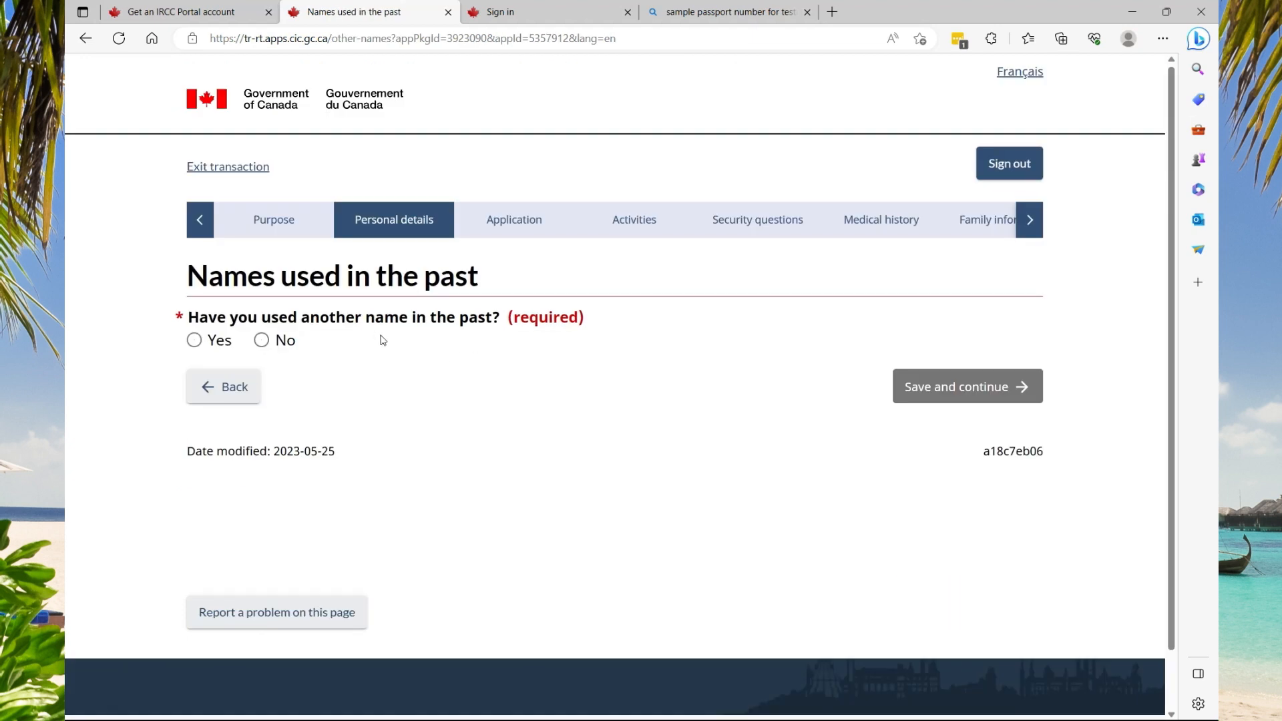
# Answer No to having used other names, then set the residence country to Jamaica
pyautogui.click(277, 335)
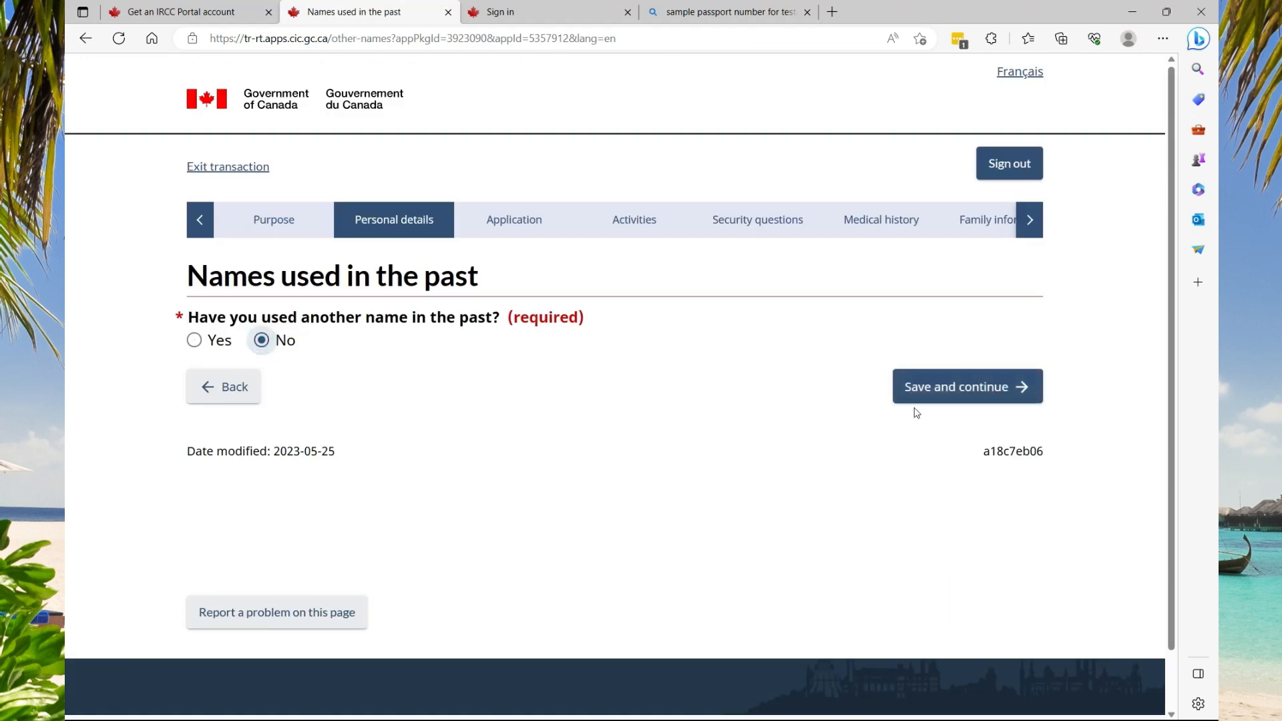
pyautogui.click(928, 390)
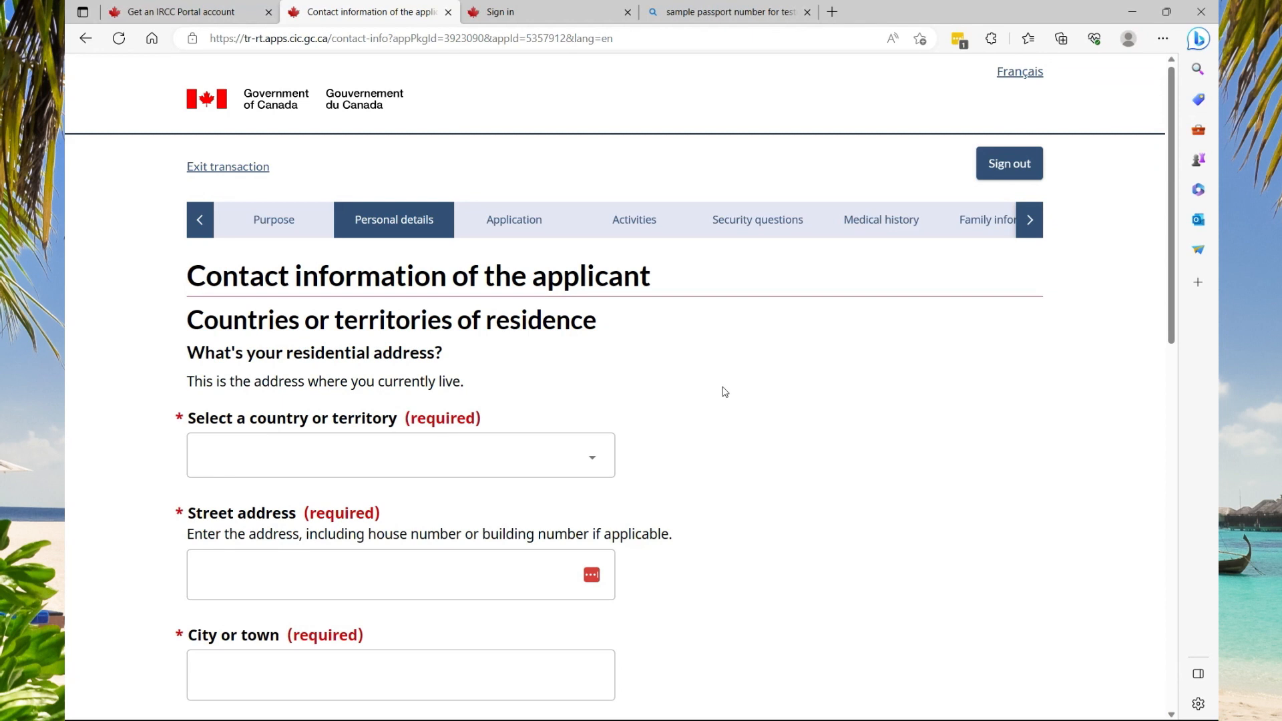
pyautogui.click(592, 460)
pyautogui.press('j')
pyautogui.click(245, 561)
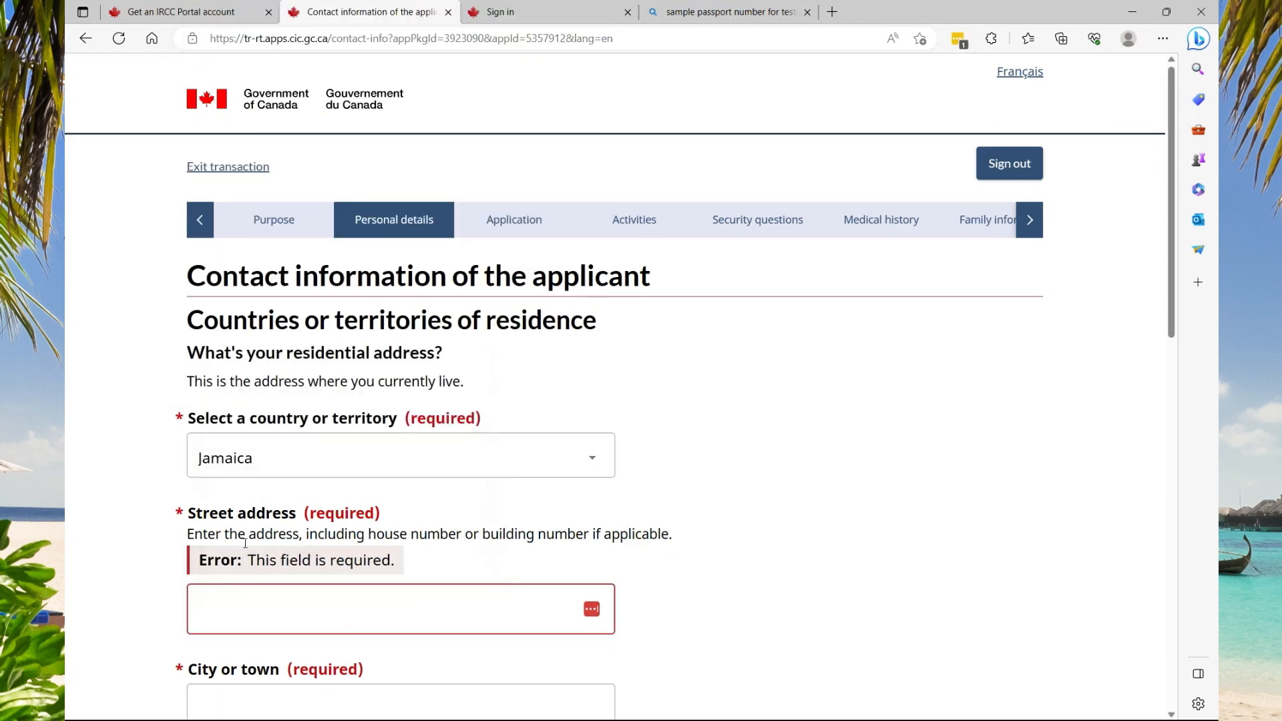
# Fill the residential address from the saved suggestion, with postal code 00000
pyautogui.click(361, 612)
pyautogui.write('12')
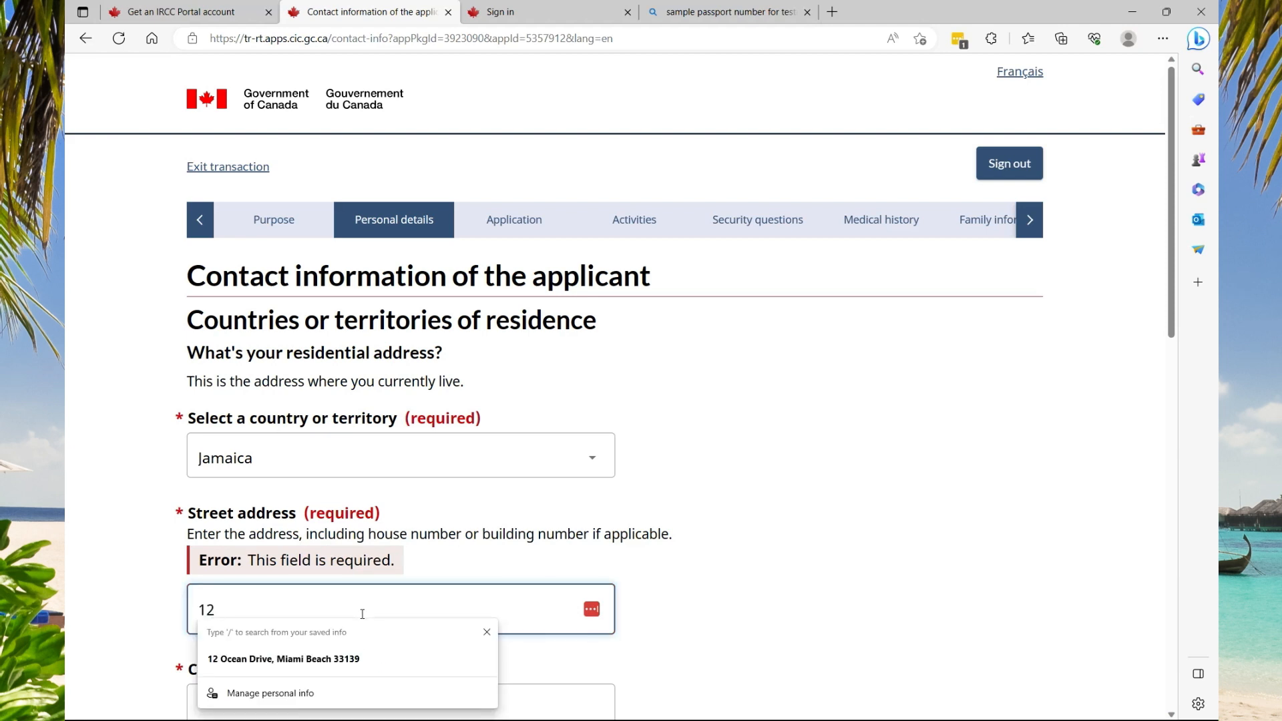
pyautogui.click(367, 658)
pyautogui.scroll(-3, 365, 621)
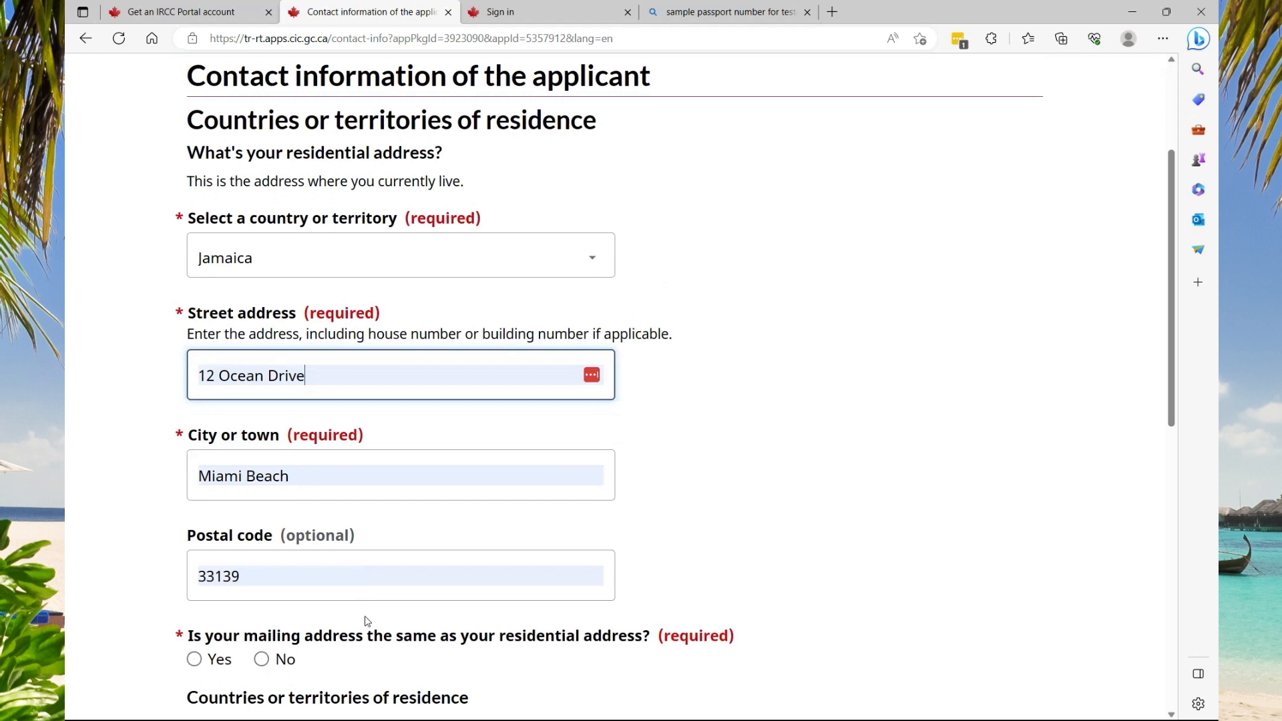
pyautogui.tripleClick(243, 575)
pyautogui.write('00000')
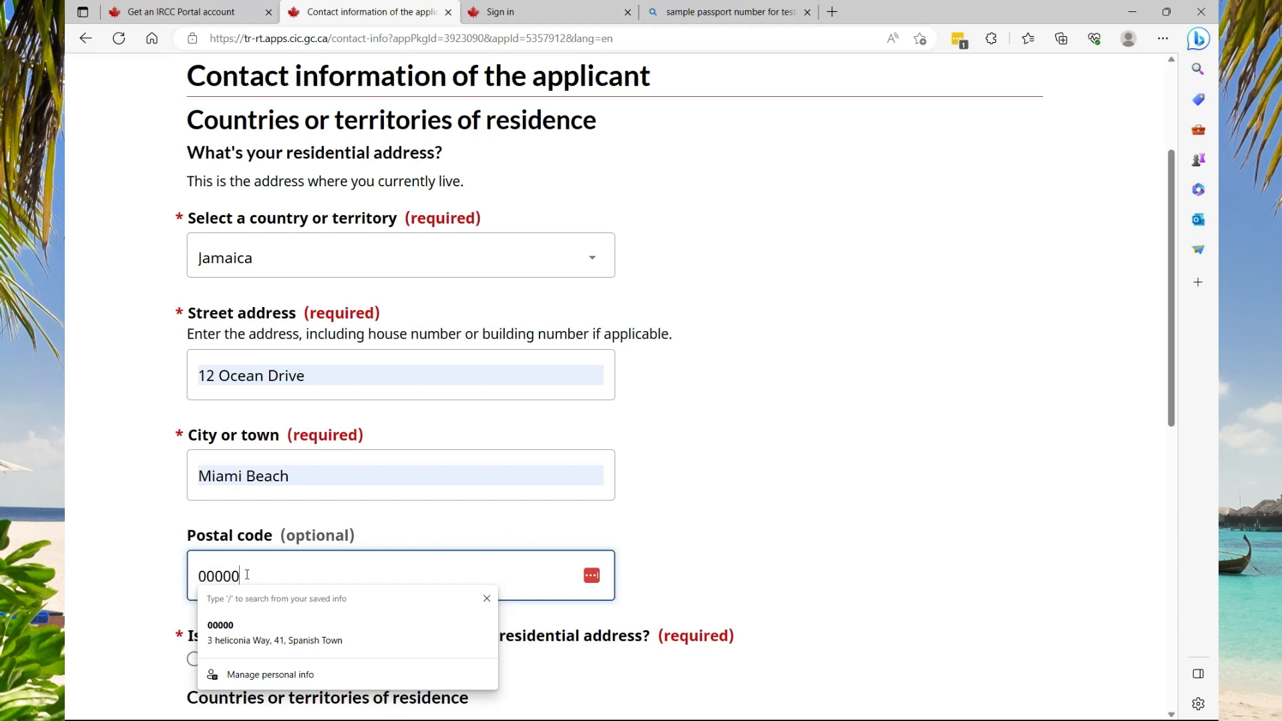
pyautogui.click(422, 517)
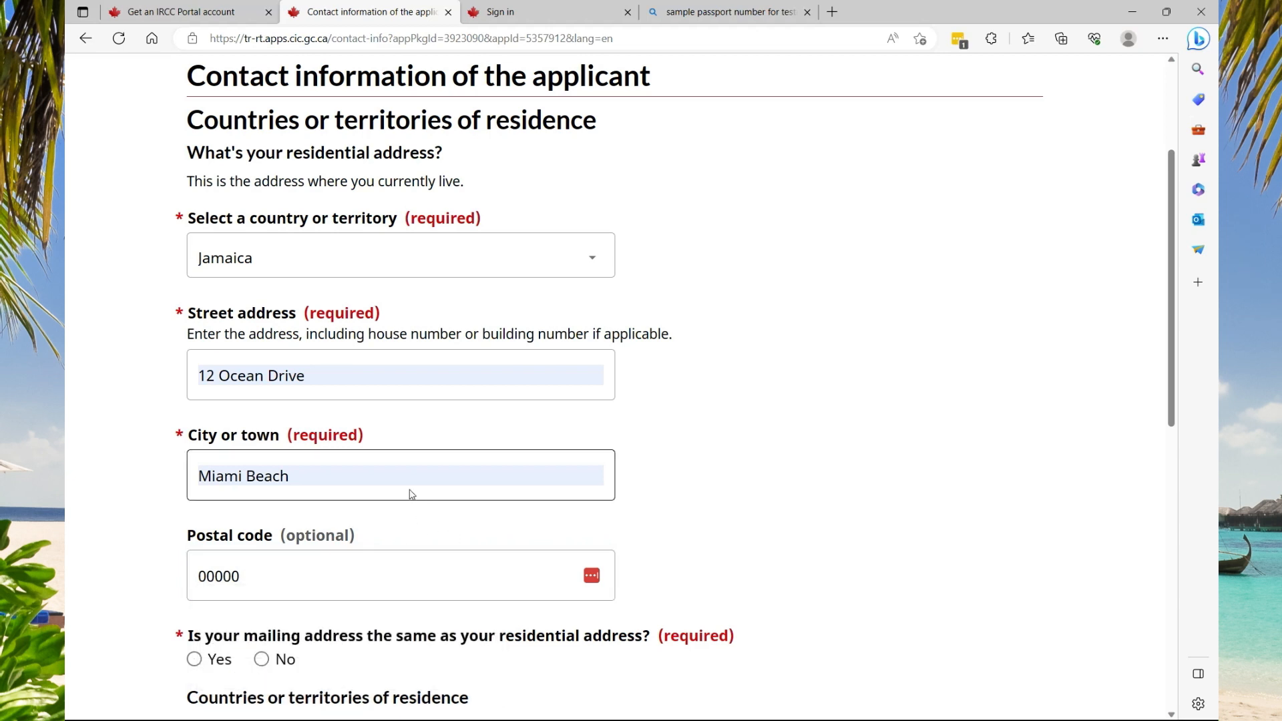
pyautogui.click(343, 468)
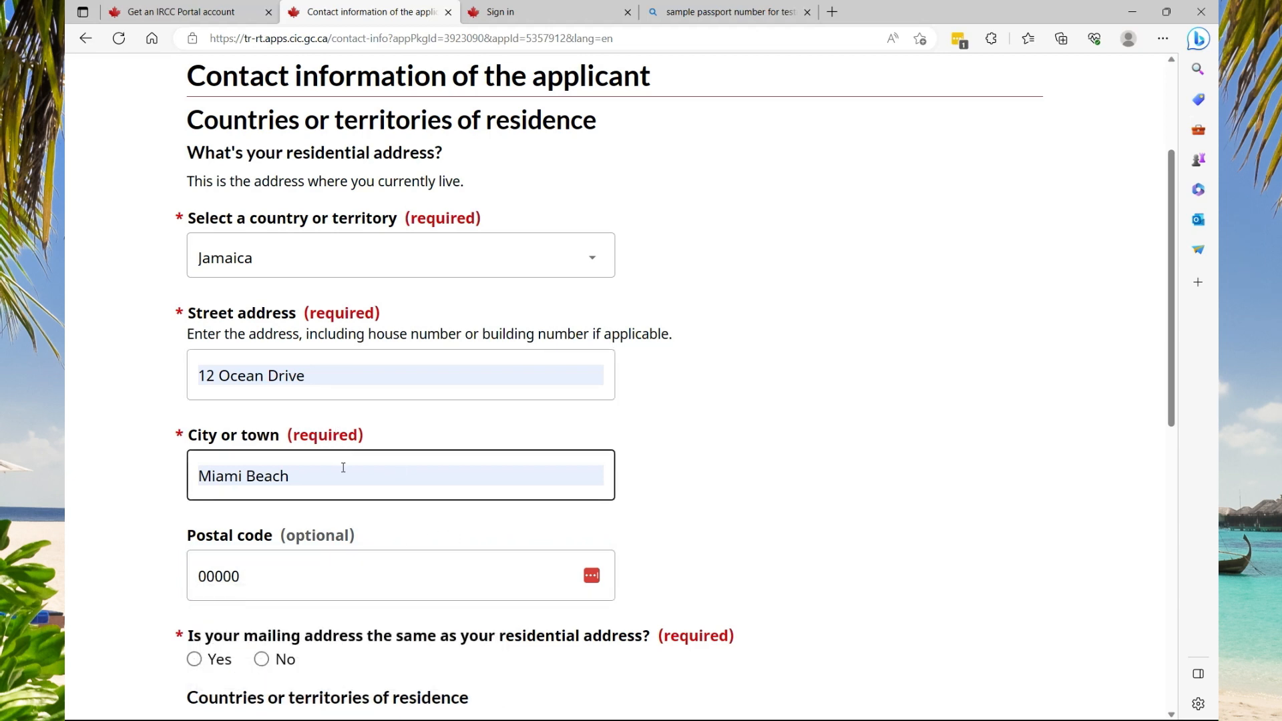
# Confirm the mailing address matches the residential address and start adding a country of residence
pyautogui.scroll(-1, 343, 467)
pyautogui.click(220, 561)
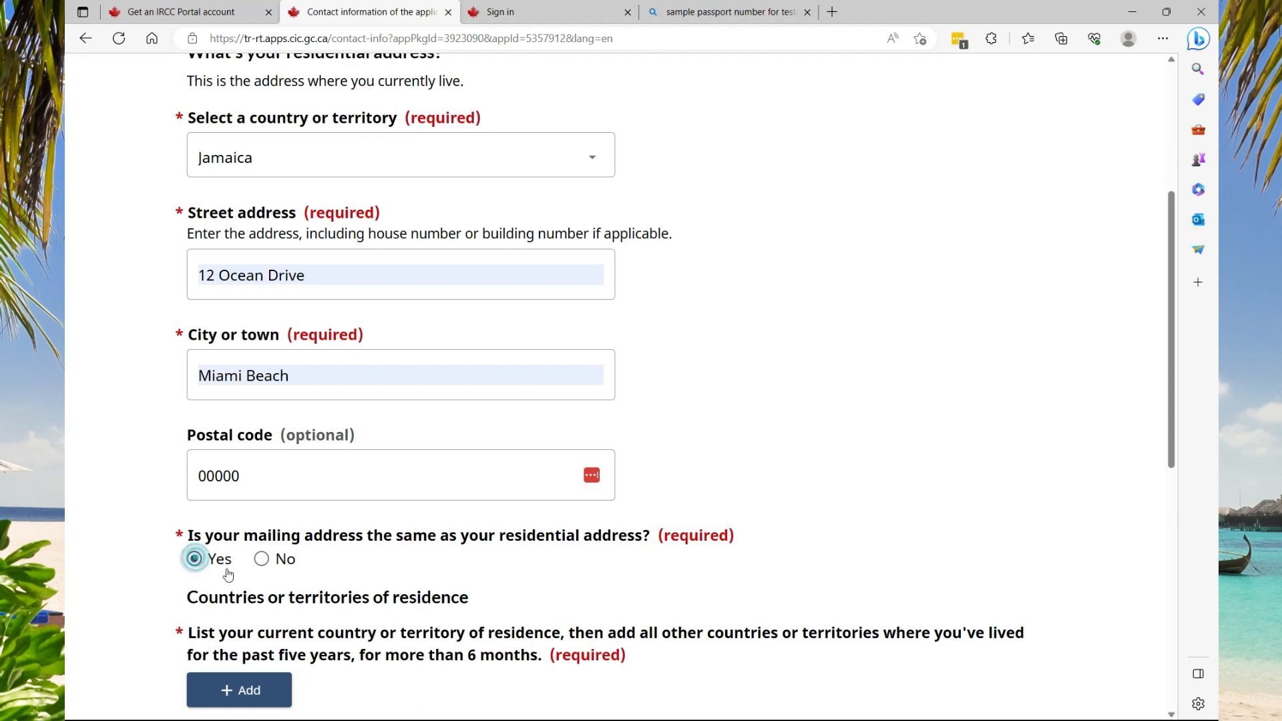
pyautogui.scroll(-1, 227, 574)
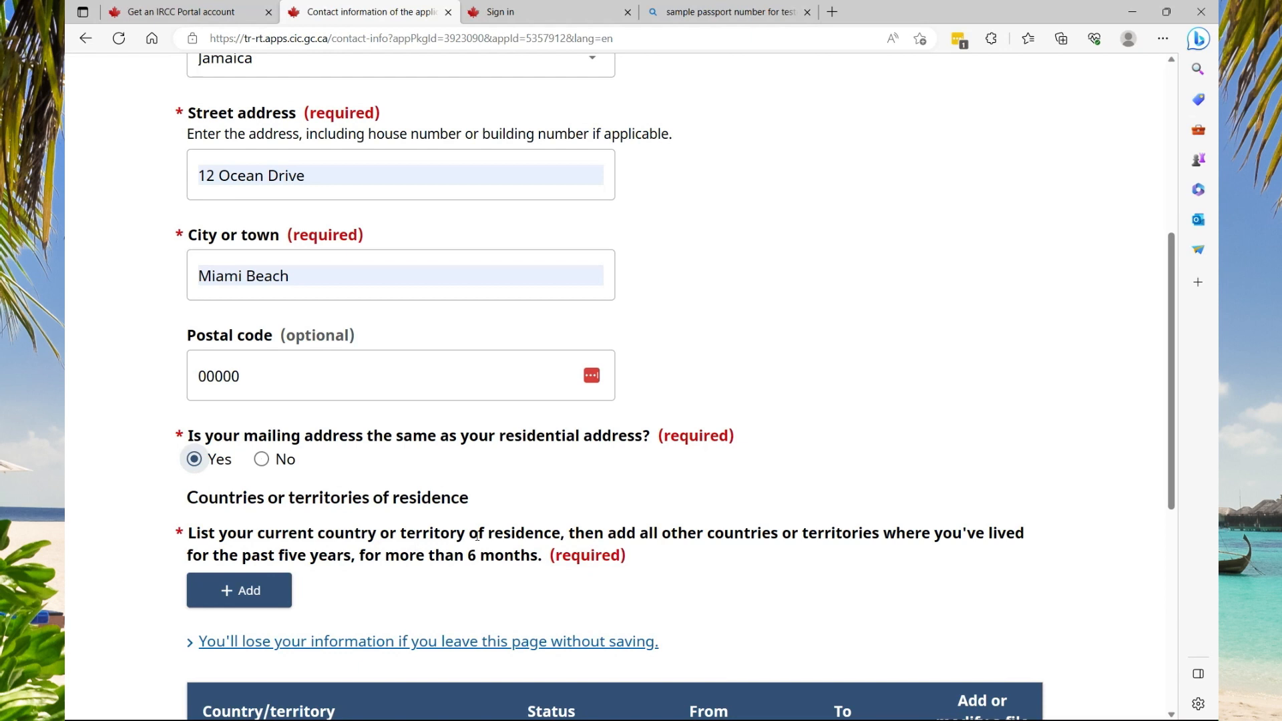
pyautogui.click(244, 592)
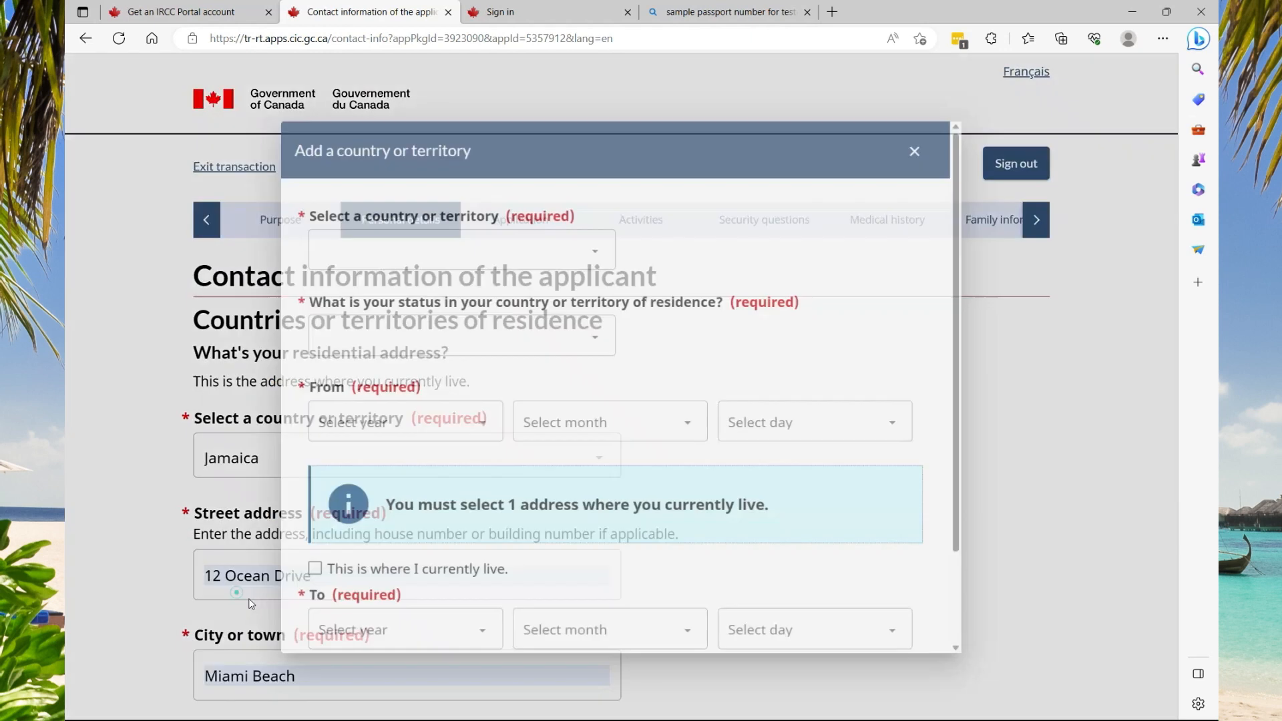
# Choose Jamaica with Citizen status, marked as where the applicant currently lives
pyautogui.click(578, 239)
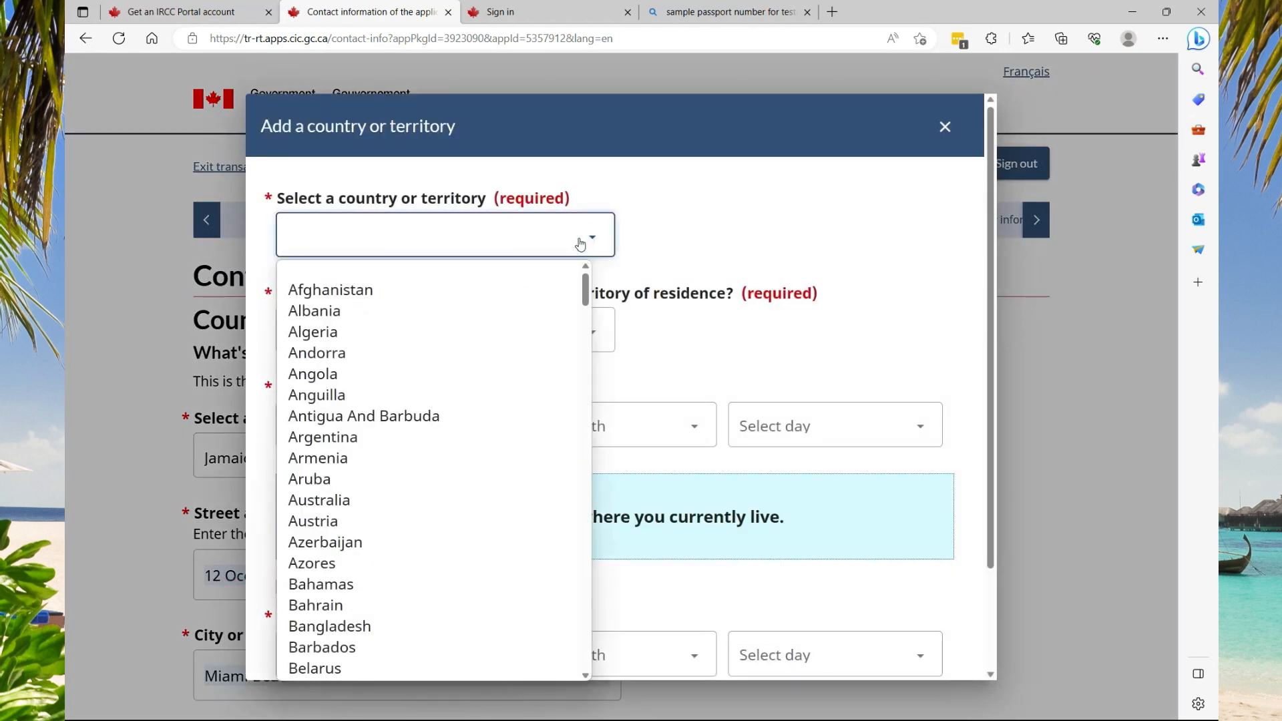
pyautogui.write('j')
pyautogui.click(359, 671)
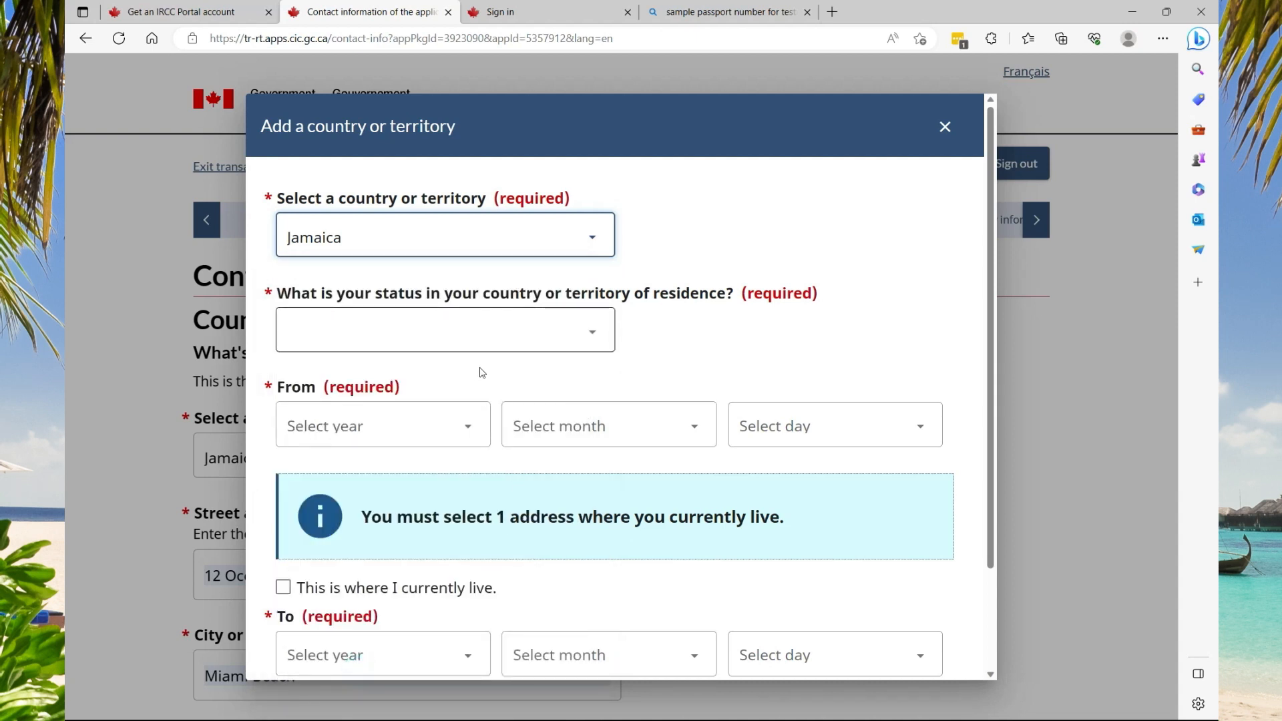
pyautogui.click(592, 332)
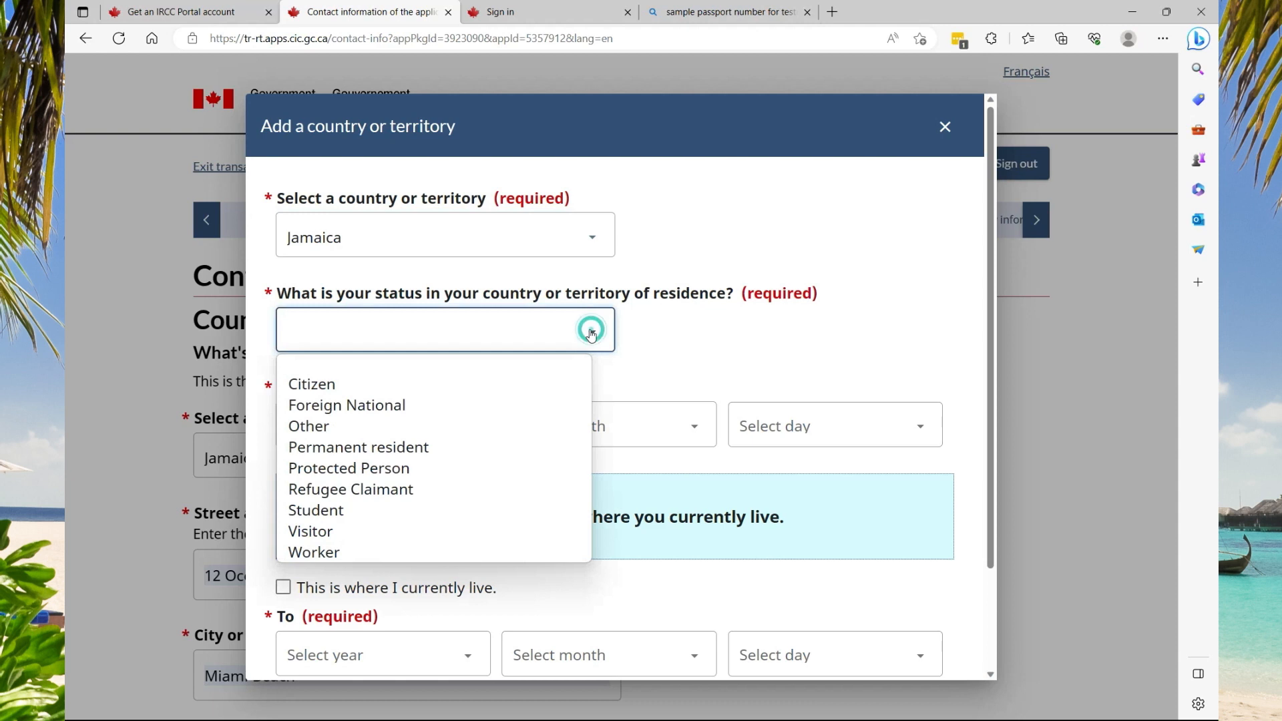
pyautogui.click(449, 384)
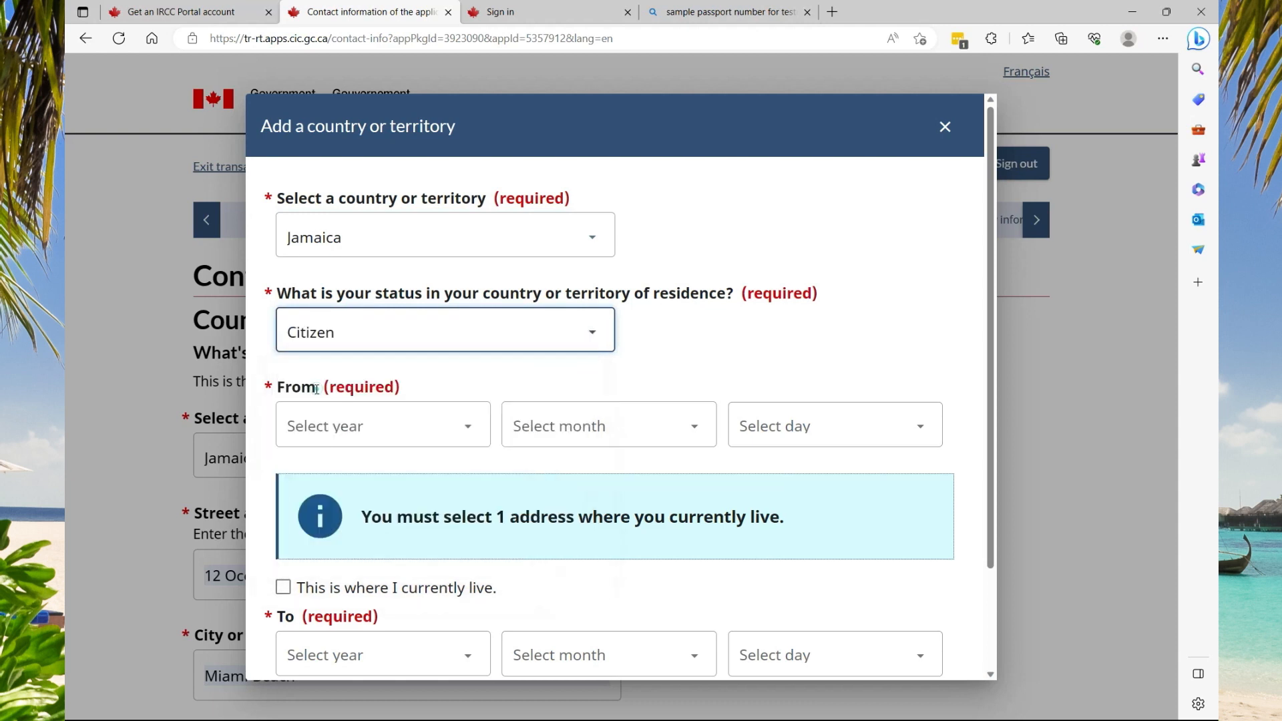
pyautogui.click(285, 590)
# Set the residence start date to 2000 January 1 and save the entry
pyautogui.click(393, 426)
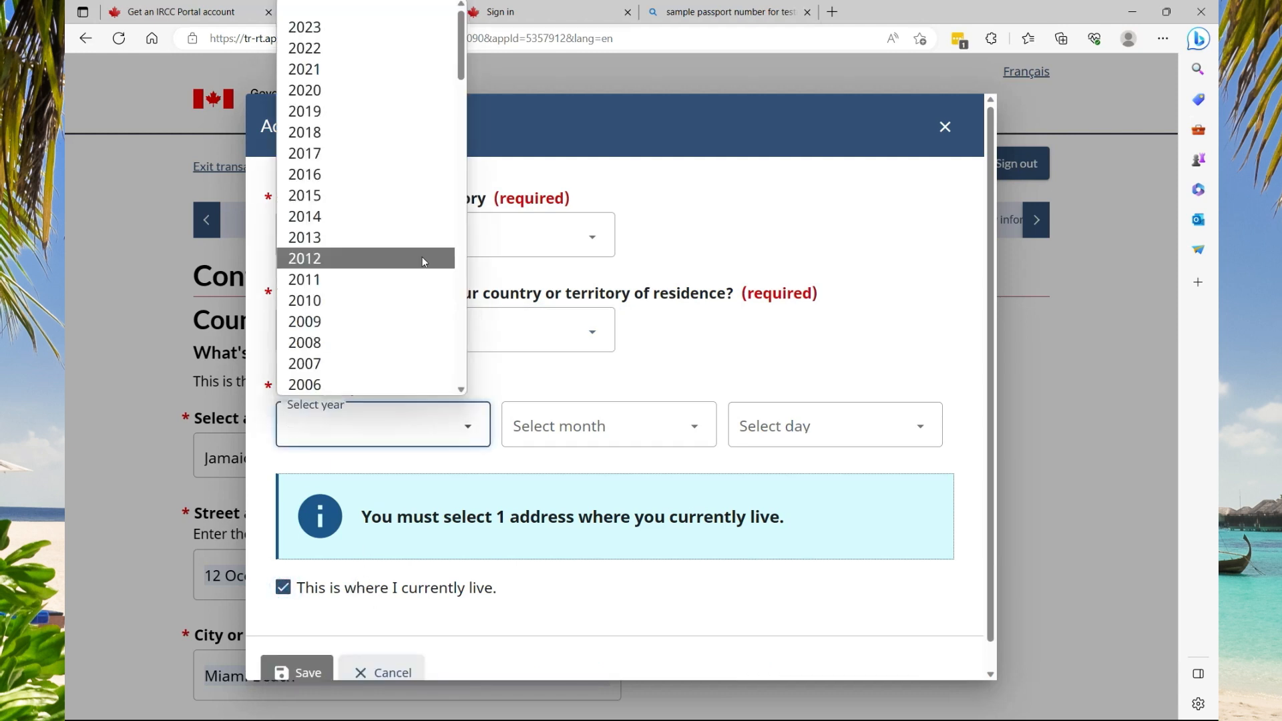
pyautogui.scroll(-3, 366, 327)
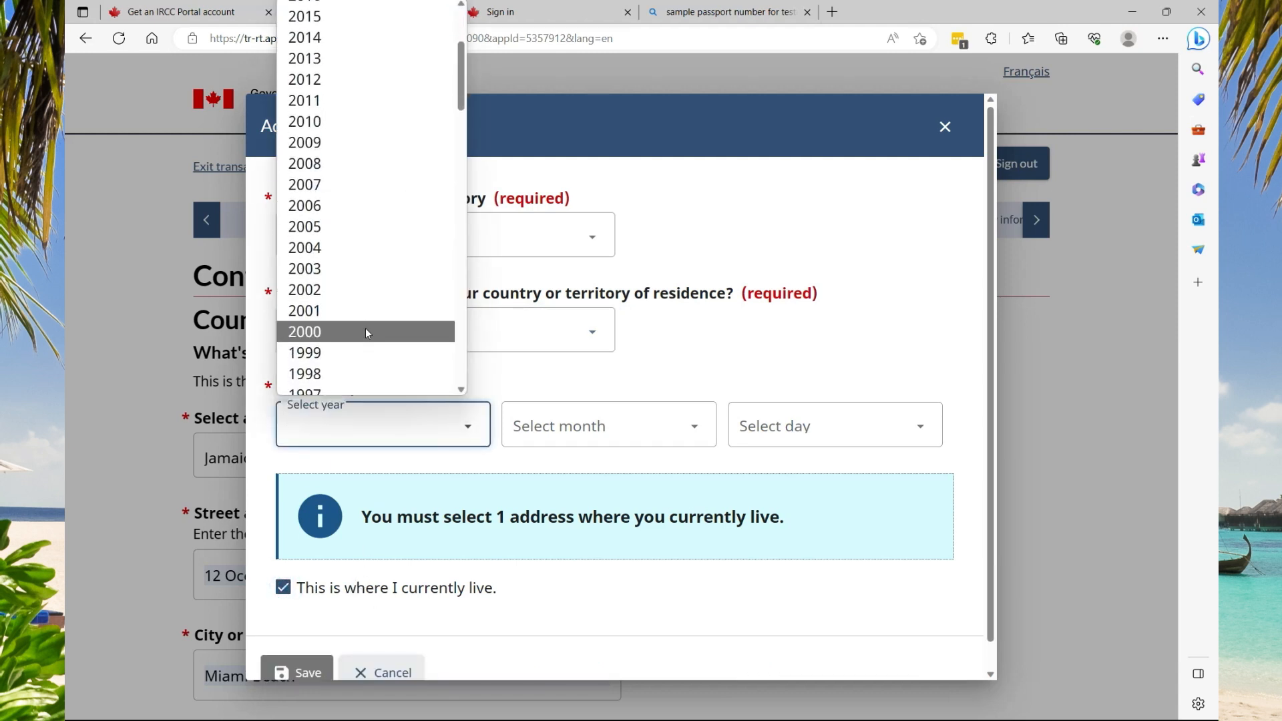
pyautogui.click(355, 332)
pyautogui.click(601, 427)
pyautogui.click(595, 474)
pyautogui.click(850, 429)
pyautogui.click(770, 33)
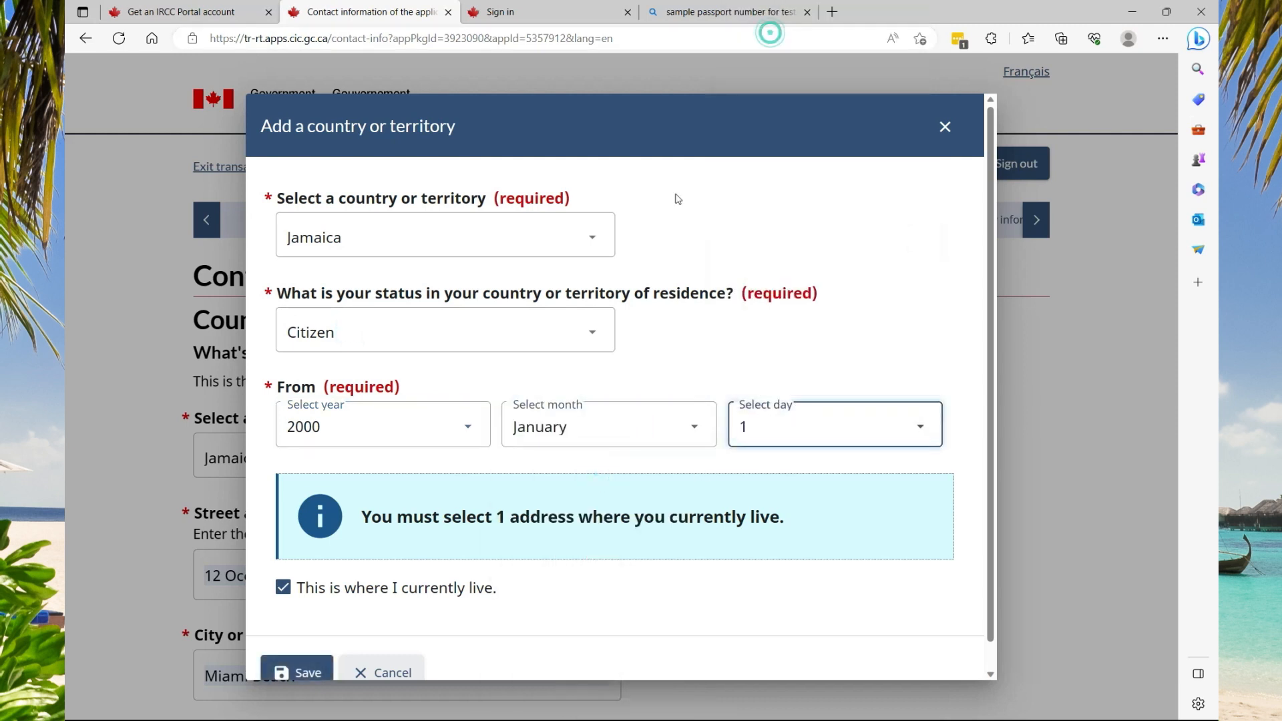
pyautogui.scroll(-1, 568, 347)
pyautogui.click(309, 645)
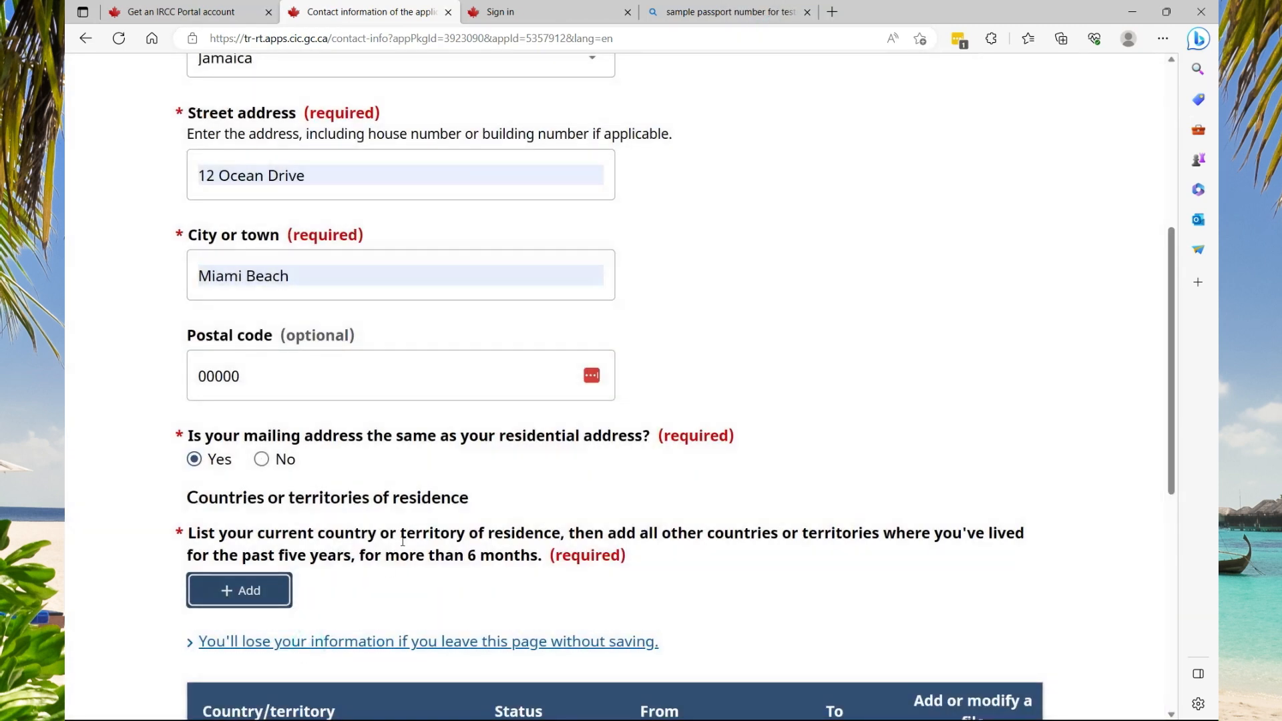
pyautogui.scroll(-2, 684, 478)
pyautogui.scroll(-5, 682, 473)
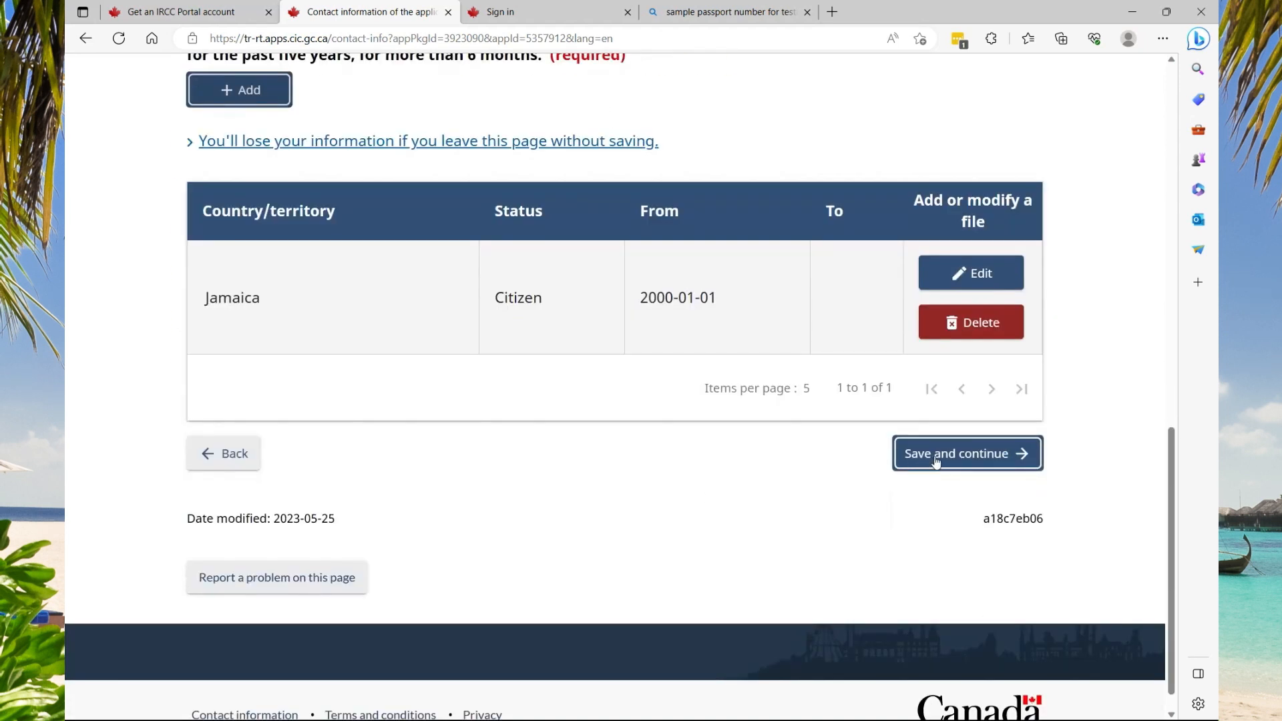
# Save the contact details, then answer No to having valid biometrics and save
pyautogui.click(936, 460)
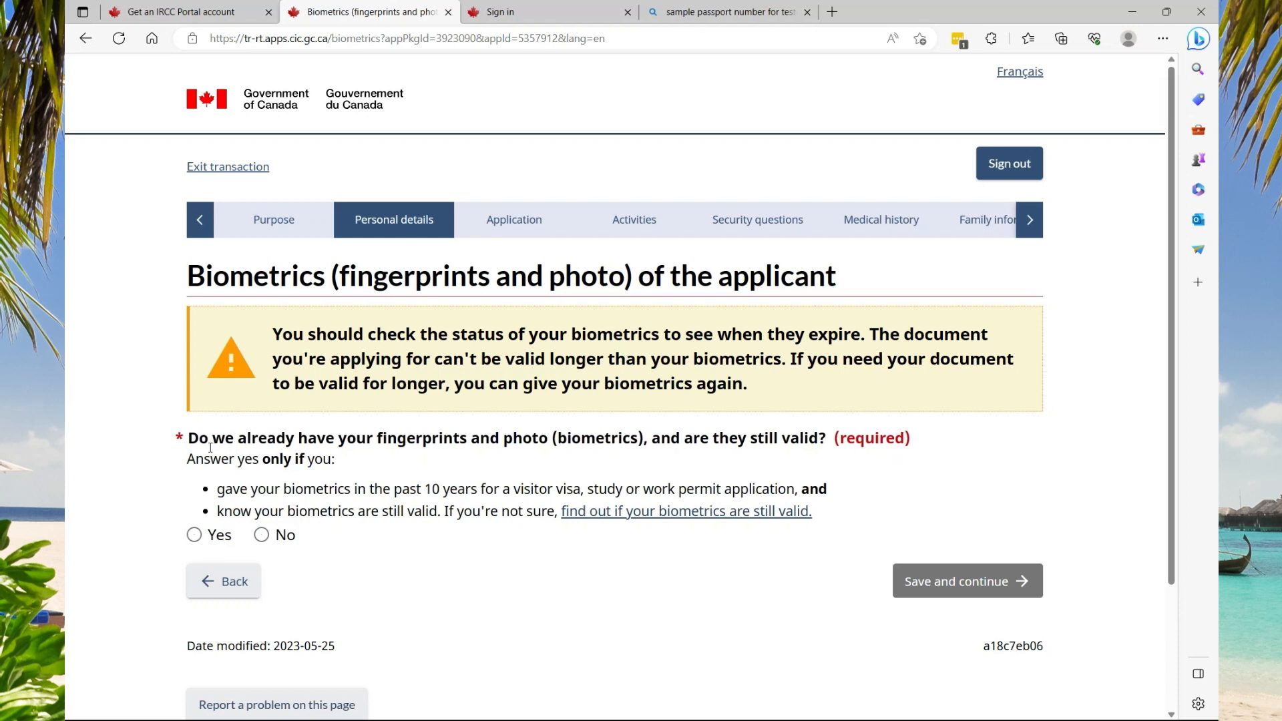
pyautogui.click(261, 534)
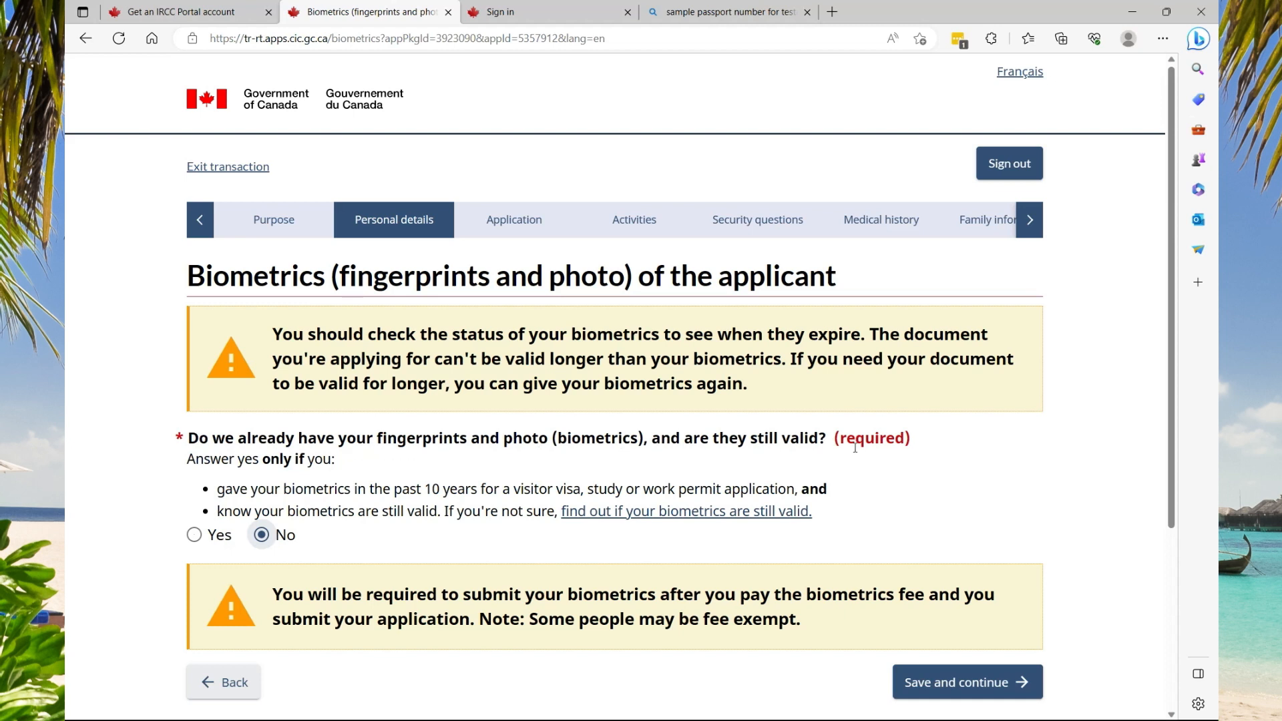
pyautogui.scroll(-1, 369, 499)
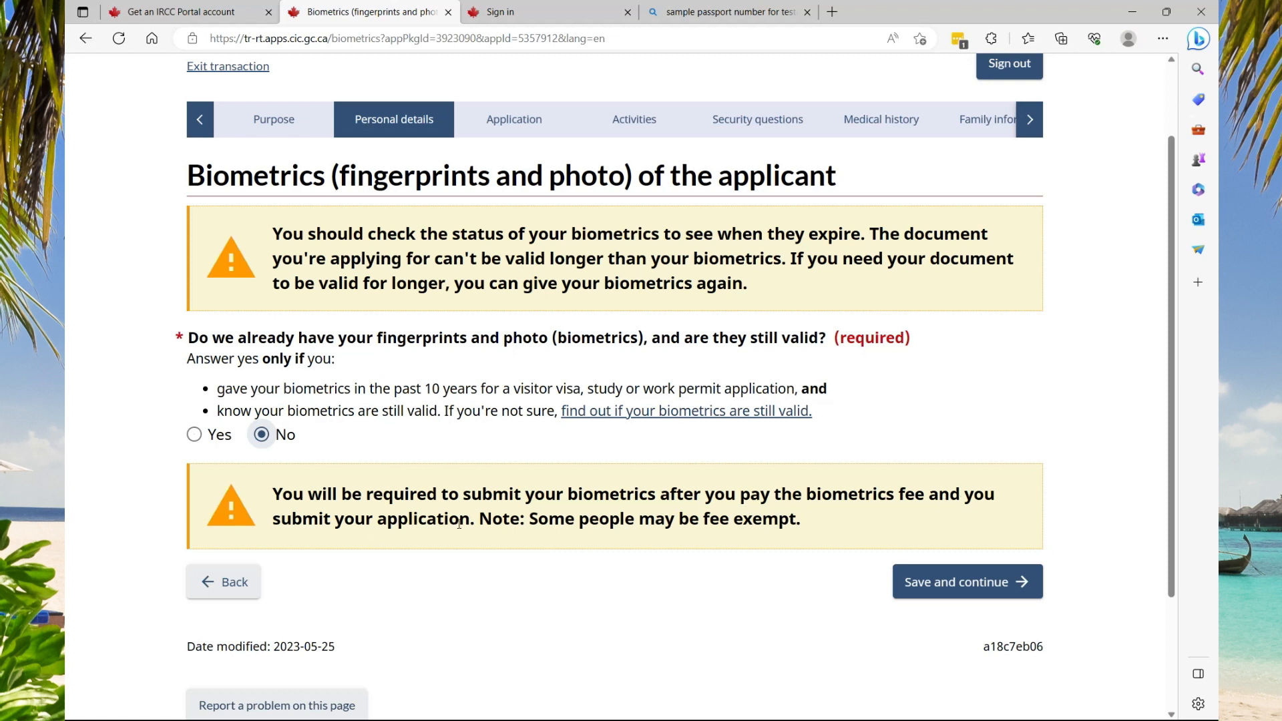
pyautogui.click(916, 581)
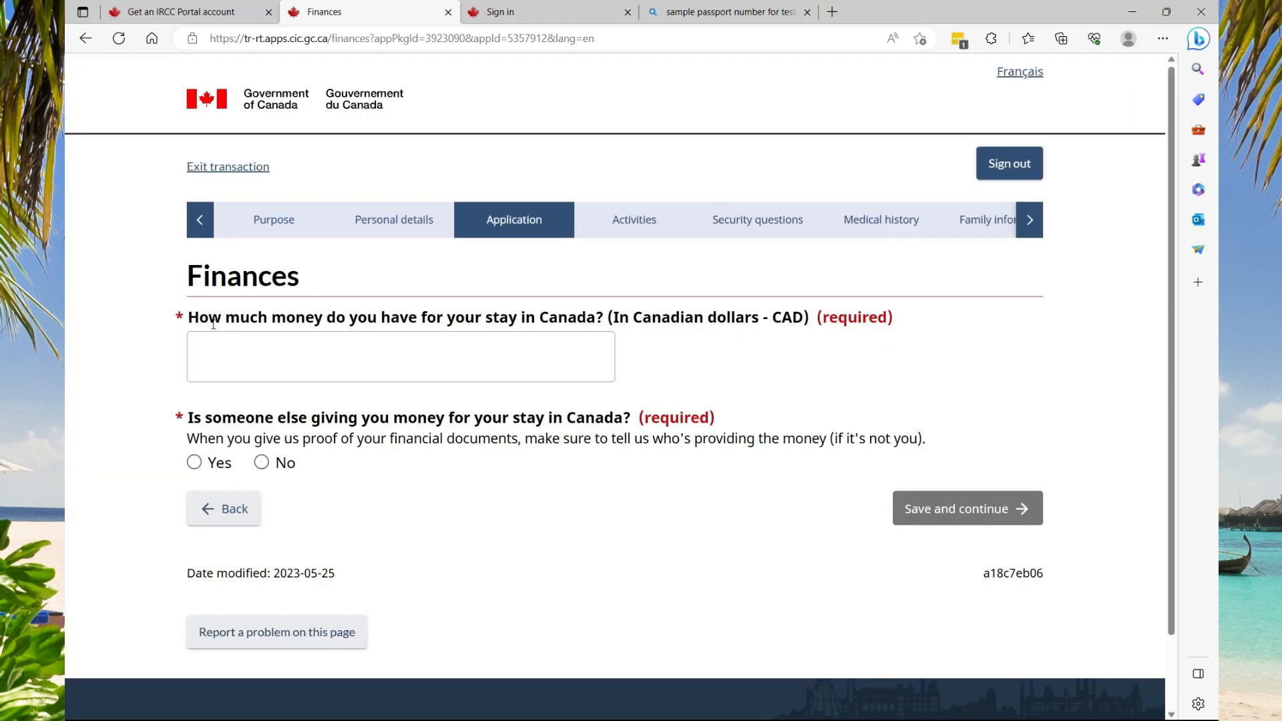
# Enter 10000 as available funds, answer No to outside money, and save the Finances page
pyautogui.click(233, 358)
pyautogui.write('5999')
pyautogui.press('BackSpace')
pyautogui.press('BackSpace')
pyautogui.press('BackSpace')
pyautogui.write('000')
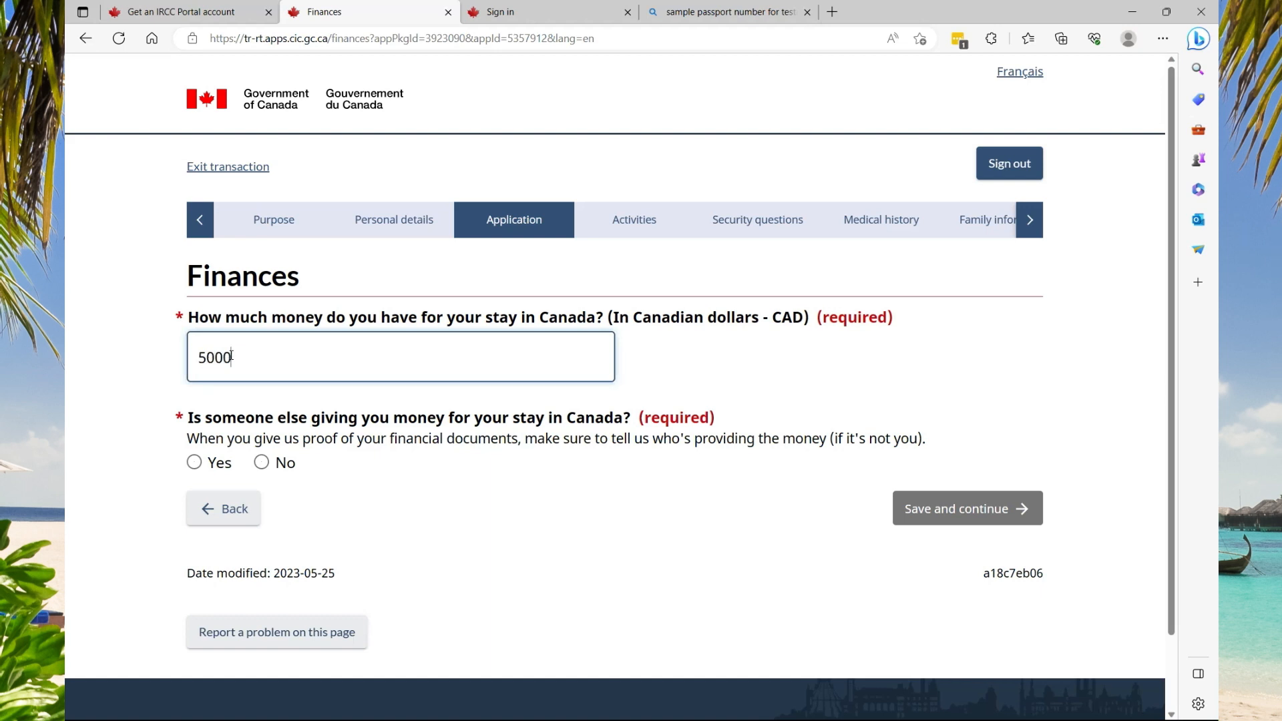
pyautogui.moveTo(207, 358); pyautogui.dragTo(196, 359)
pyautogui.write('10')
pyautogui.click(262, 462)
pyautogui.click(929, 523)
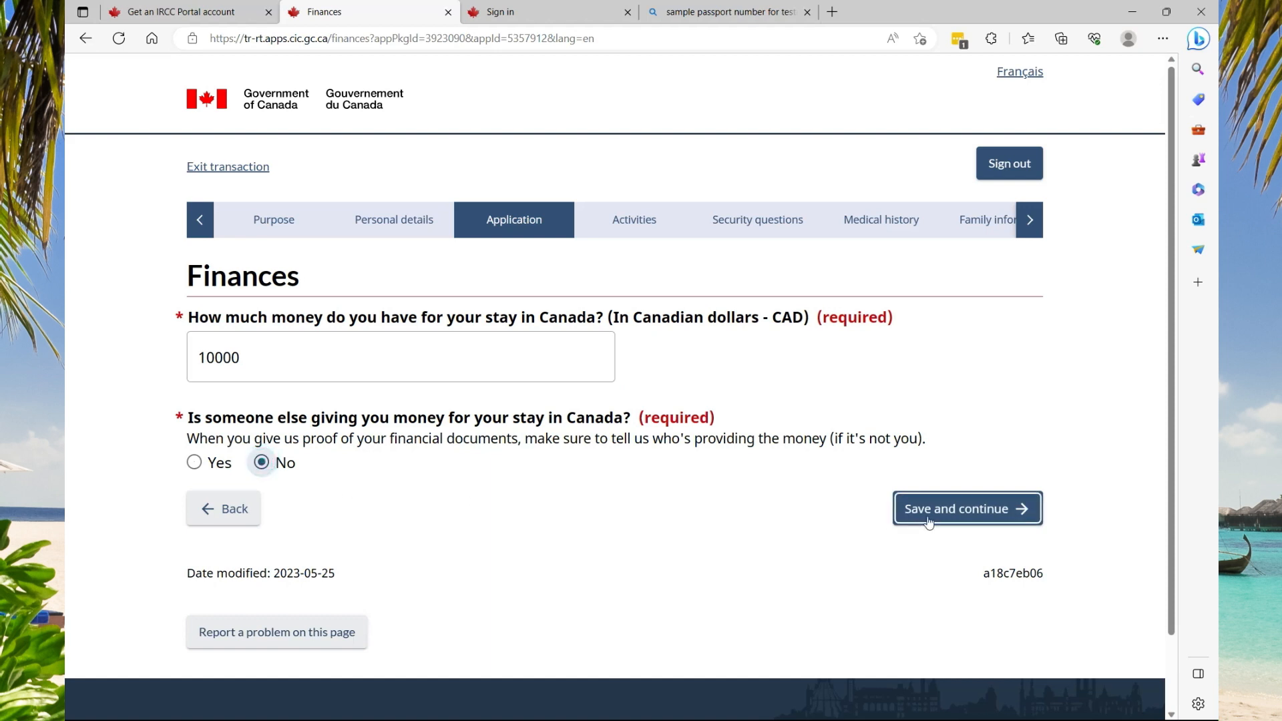
pyautogui.click(948, 515)
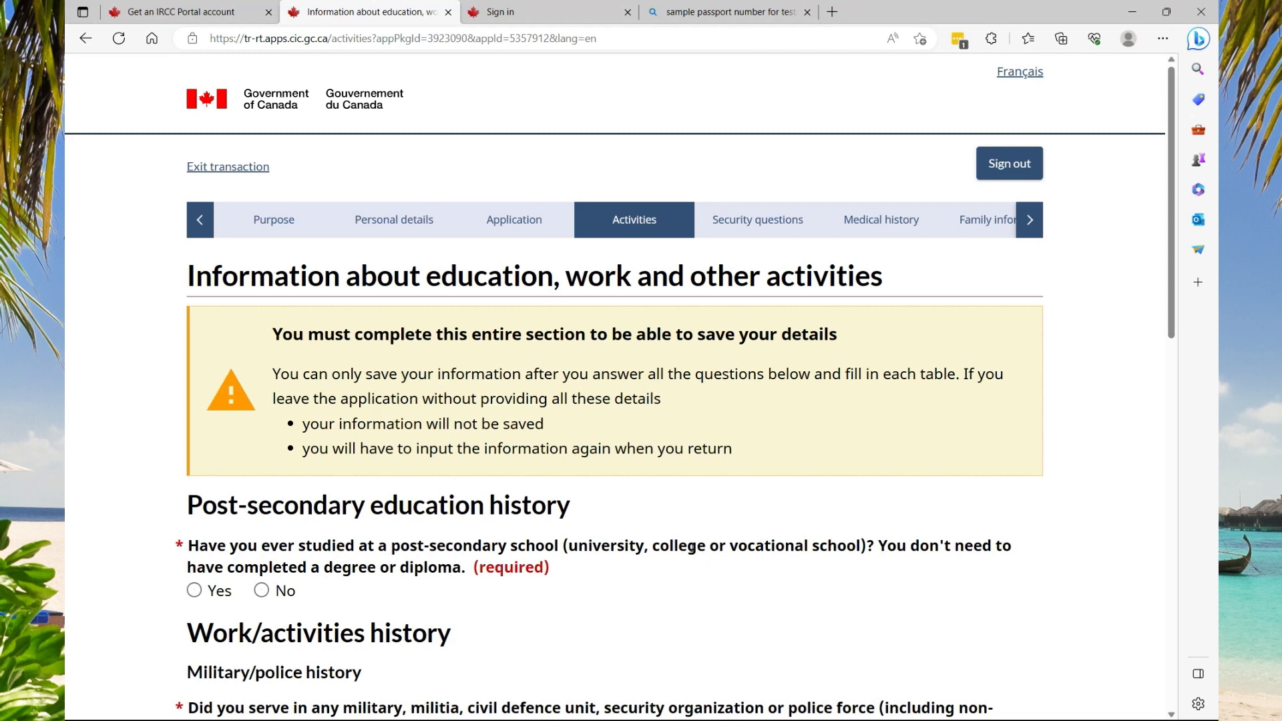
# Cancel the education program entry and change the post-secondary study answer to No
pyautogui.click(194, 592)
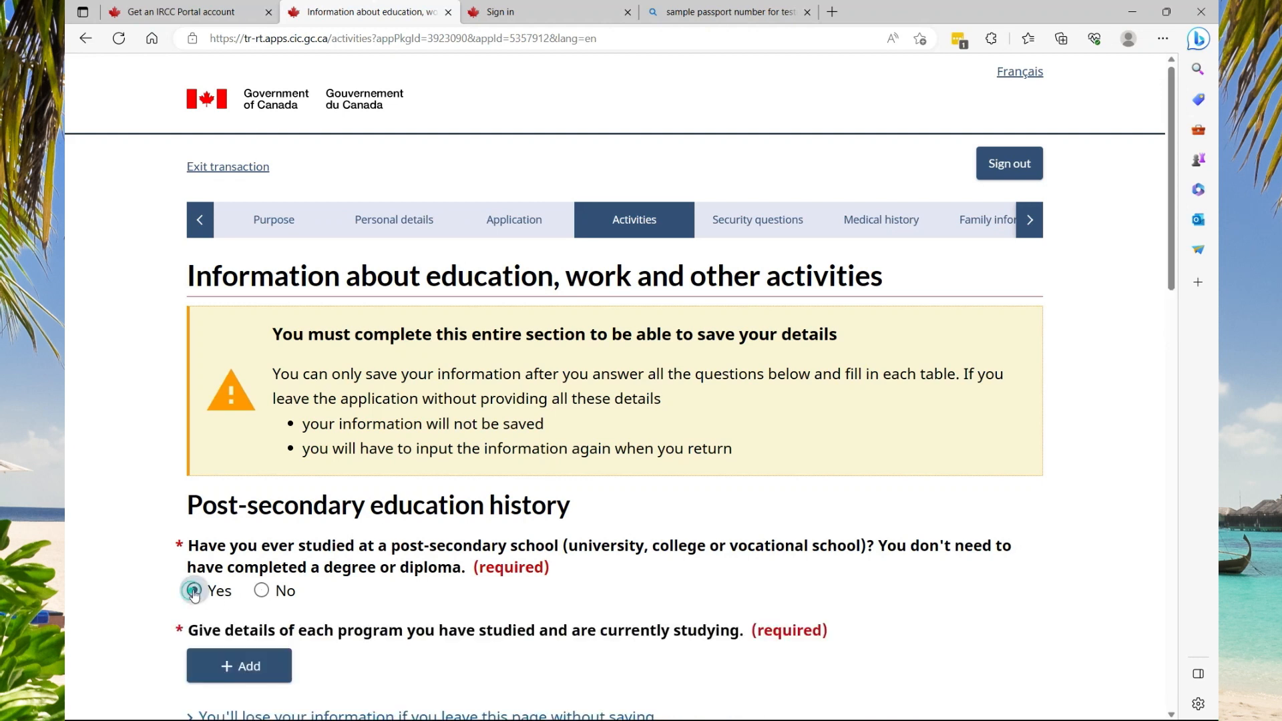
pyautogui.click(242, 667)
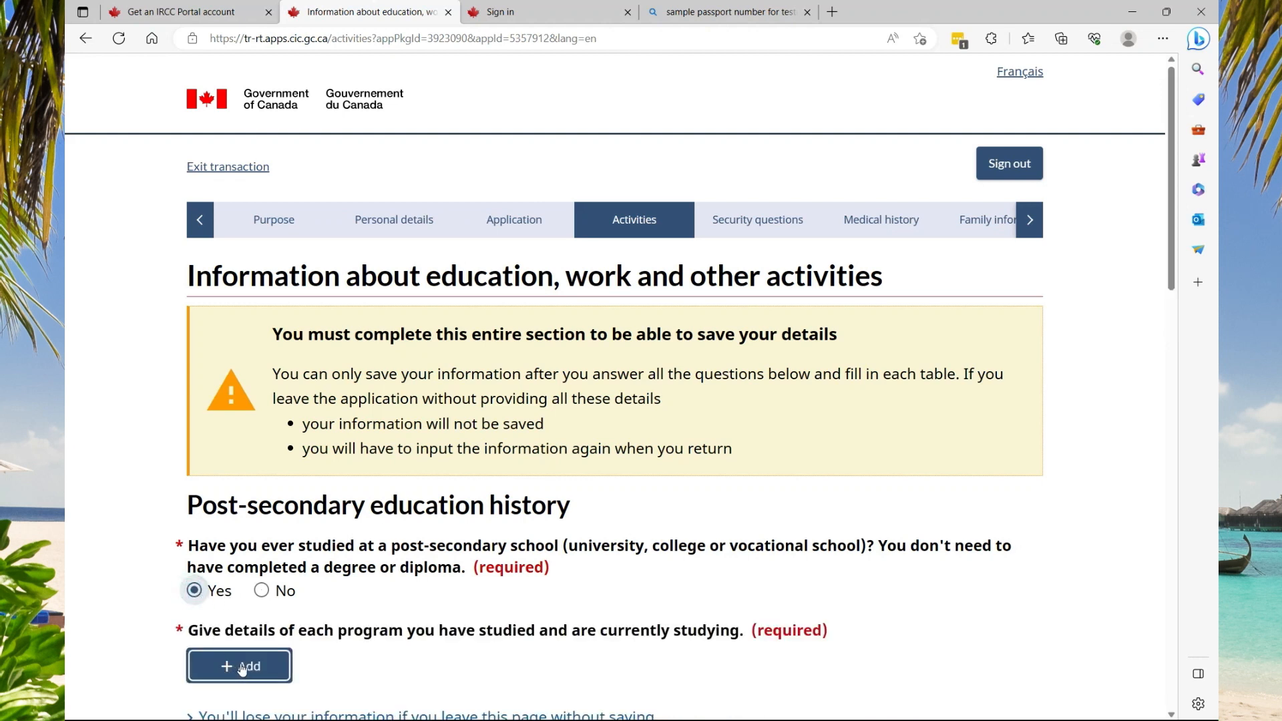
pyautogui.click(242, 667)
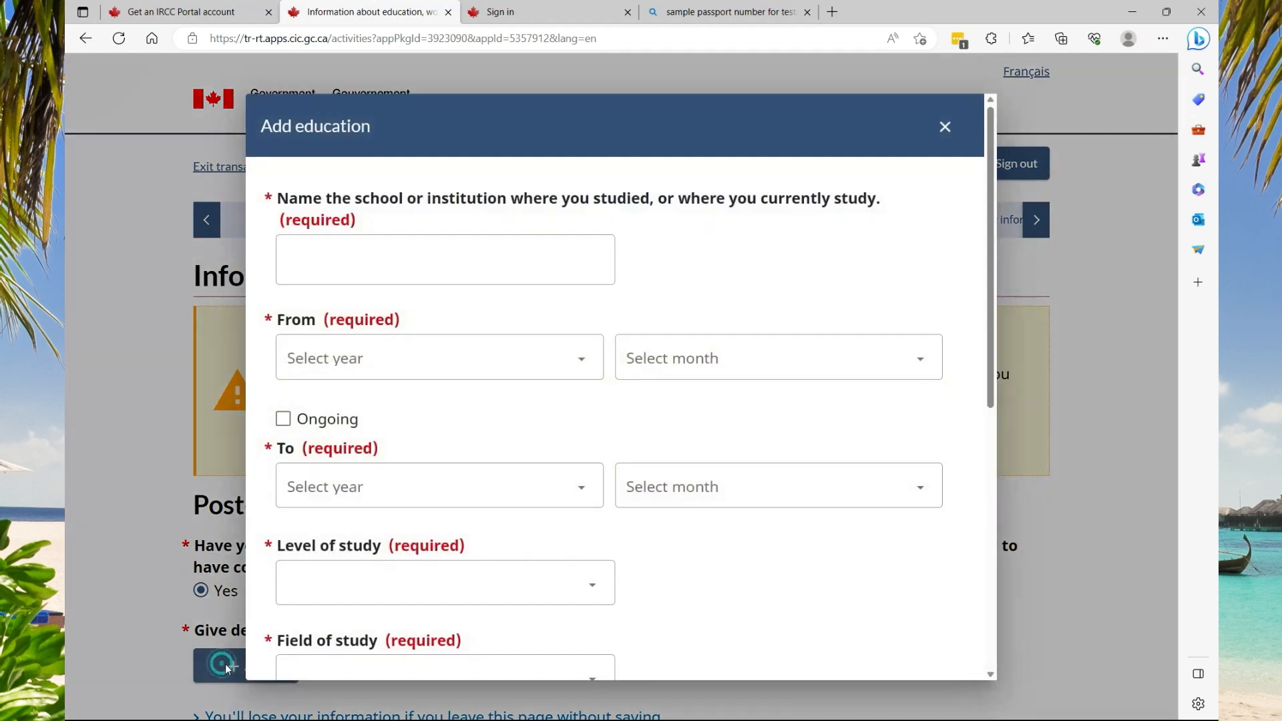
pyautogui.scroll(-6, 406, 323)
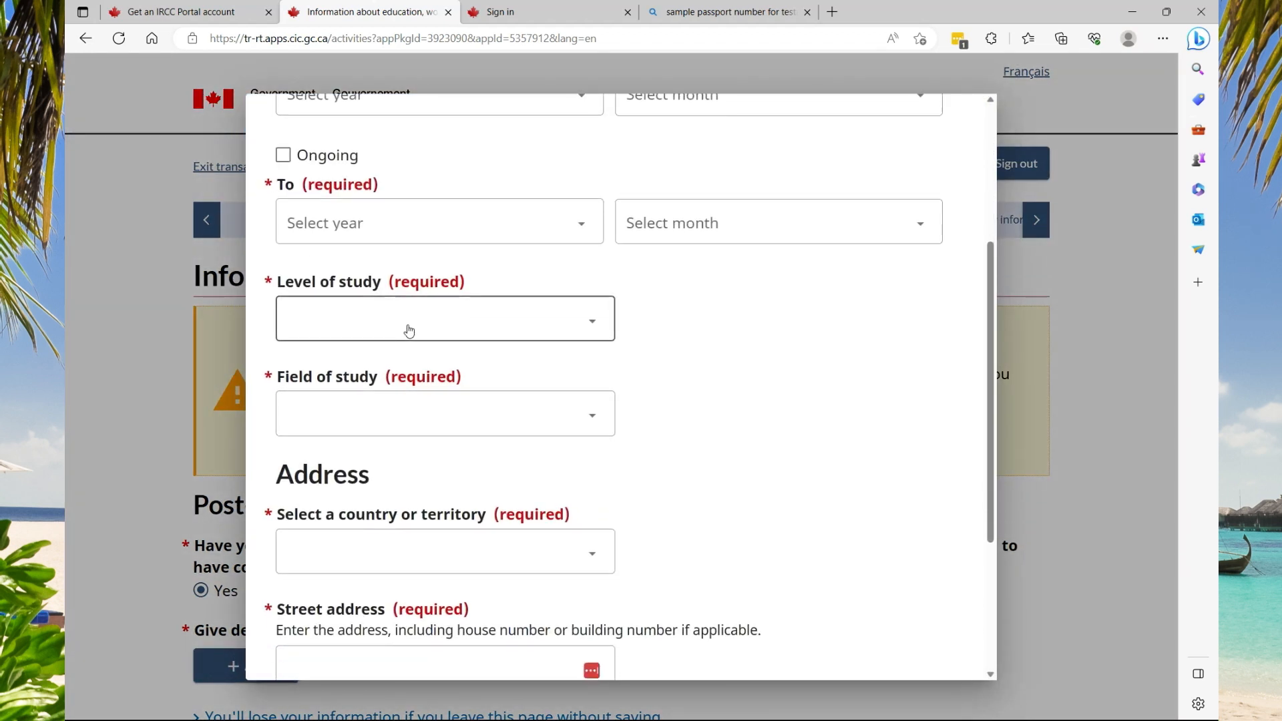
pyautogui.scroll(-1, 409, 334)
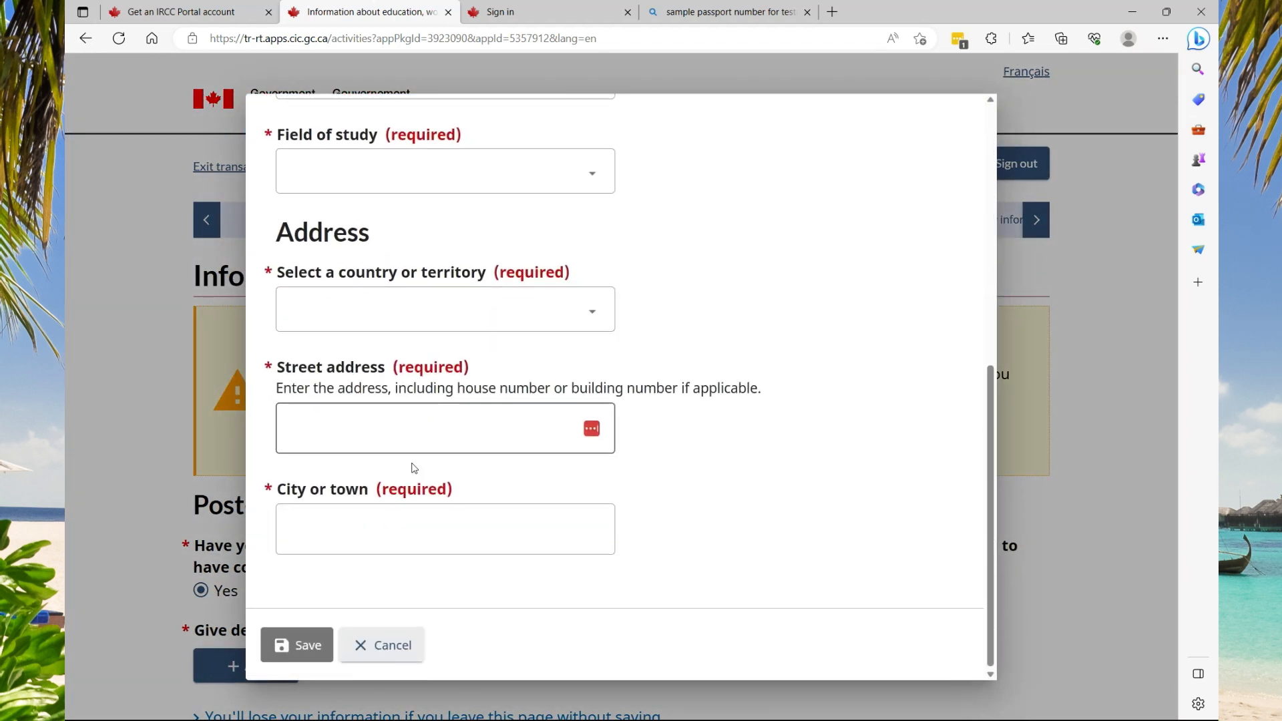
pyautogui.click(385, 644)
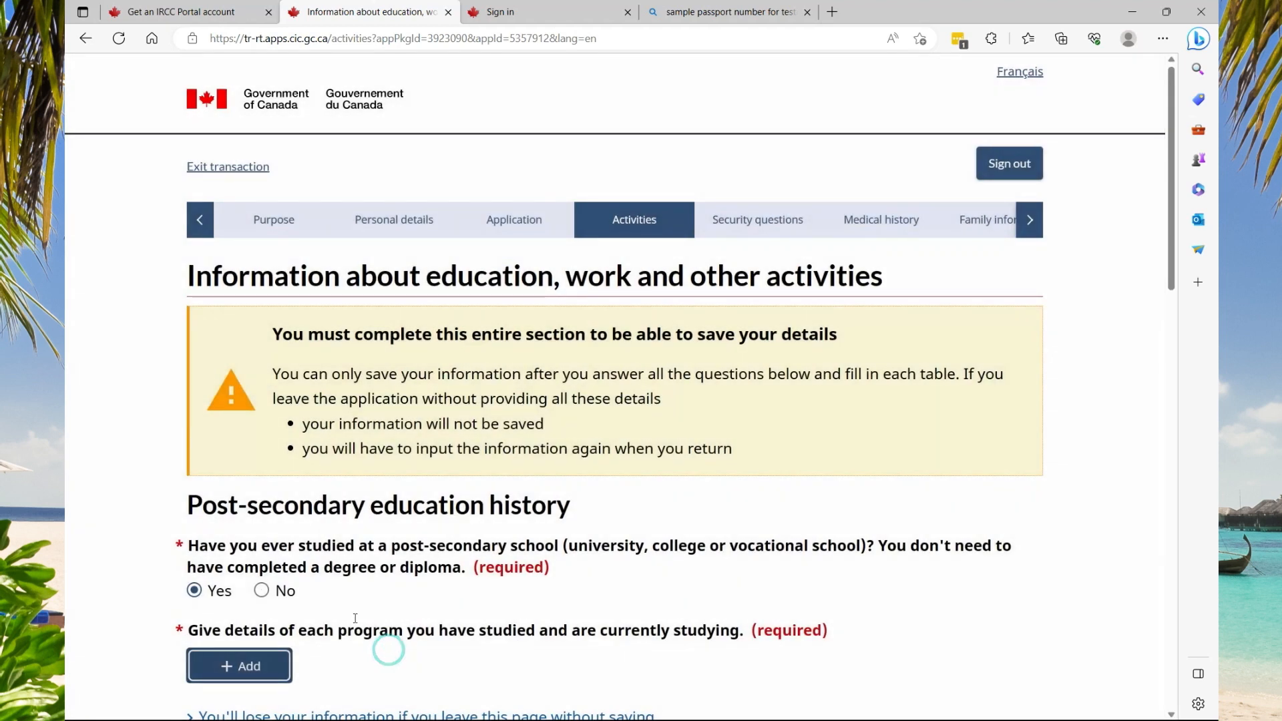
pyautogui.click(287, 597)
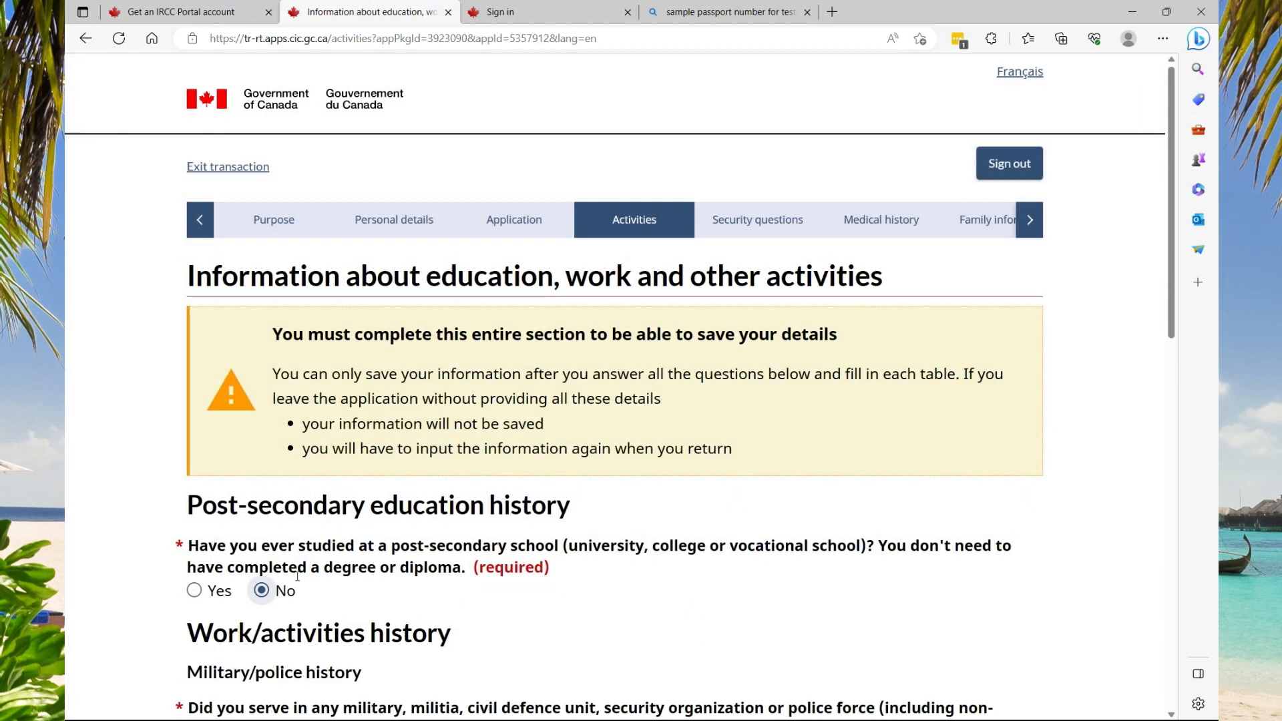
# Answer No to military or police service and open the Add work details form
pyautogui.scroll(-4, 299, 548)
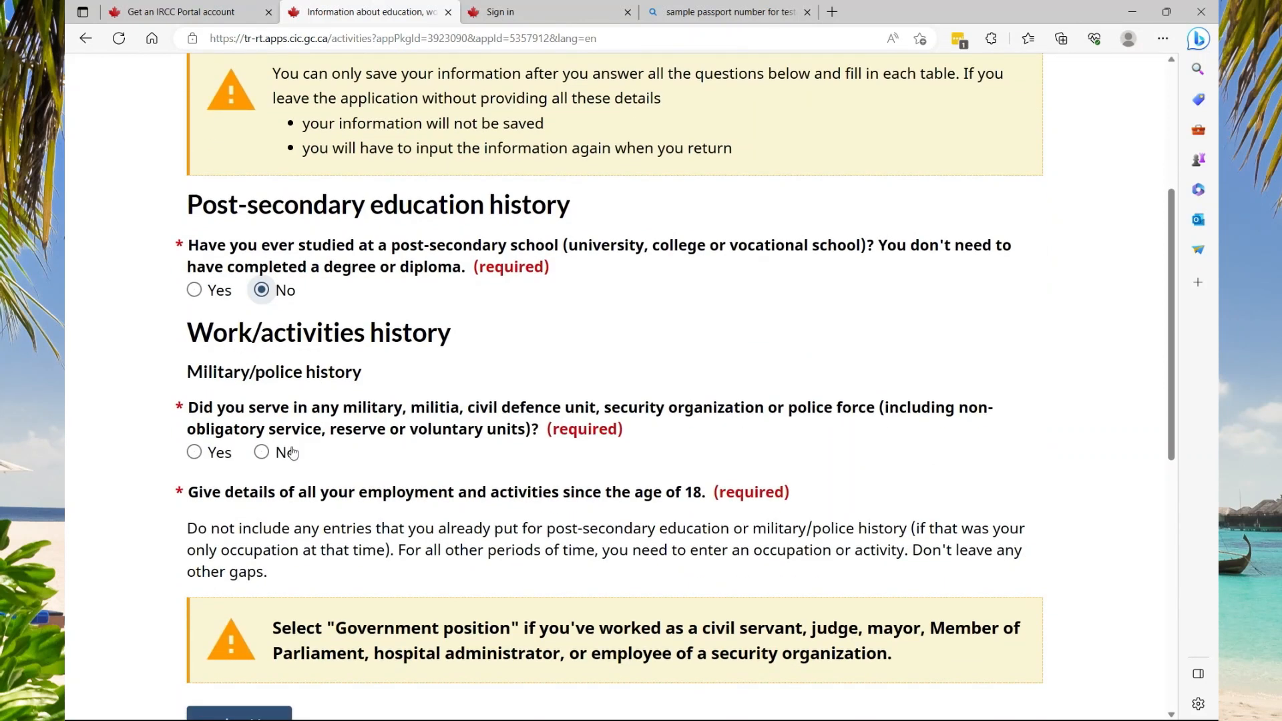
pyautogui.click(263, 453)
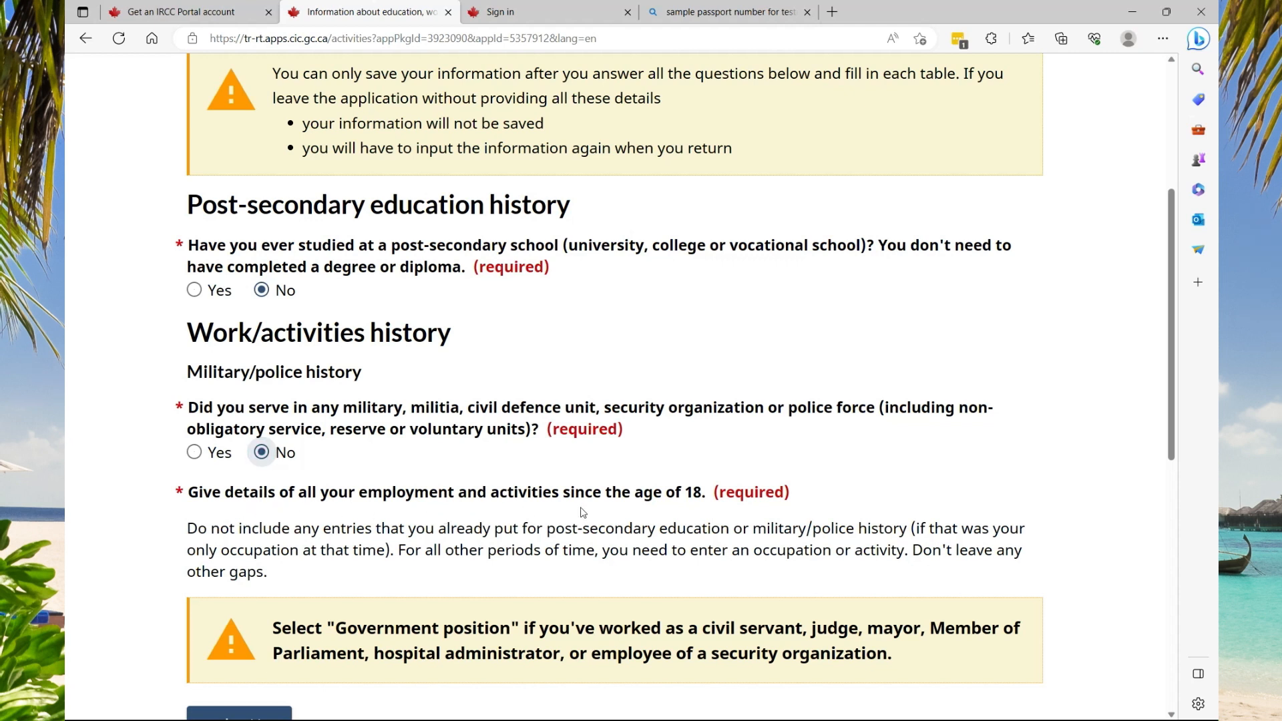
pyautogui.scroll(-1, 624, 507)
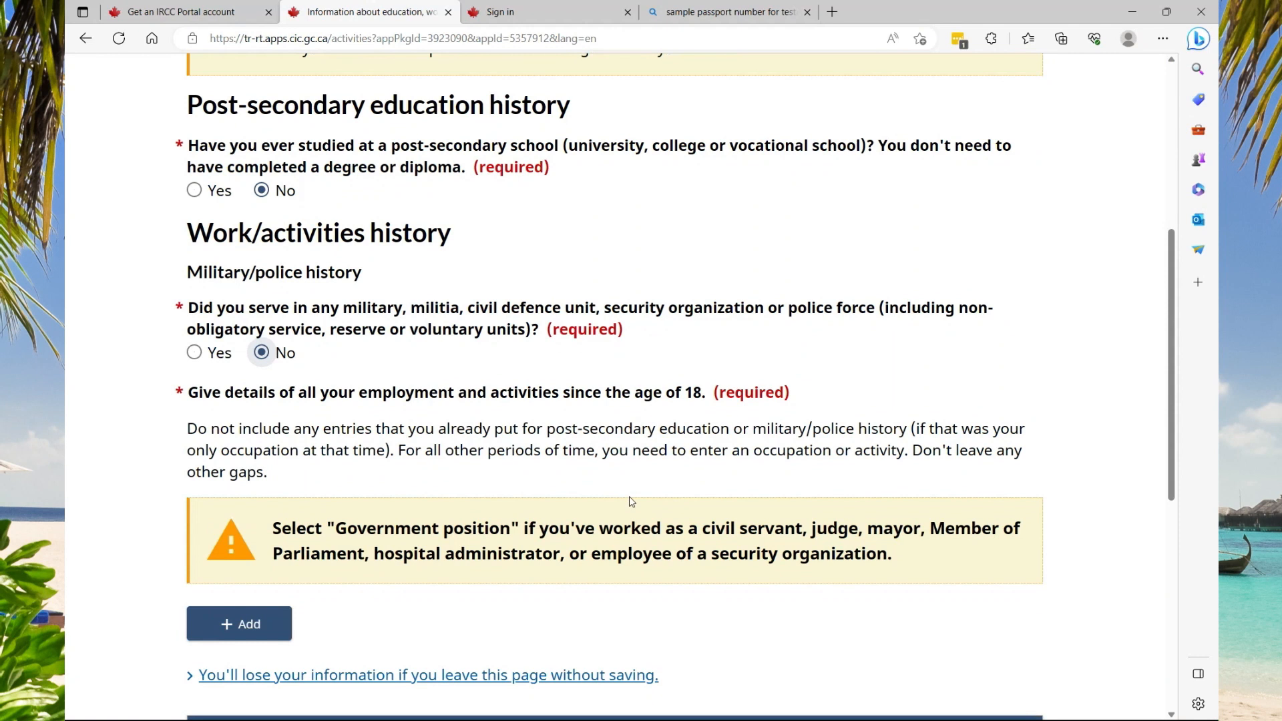
pyautogui.scroll(-1, 629, 495)
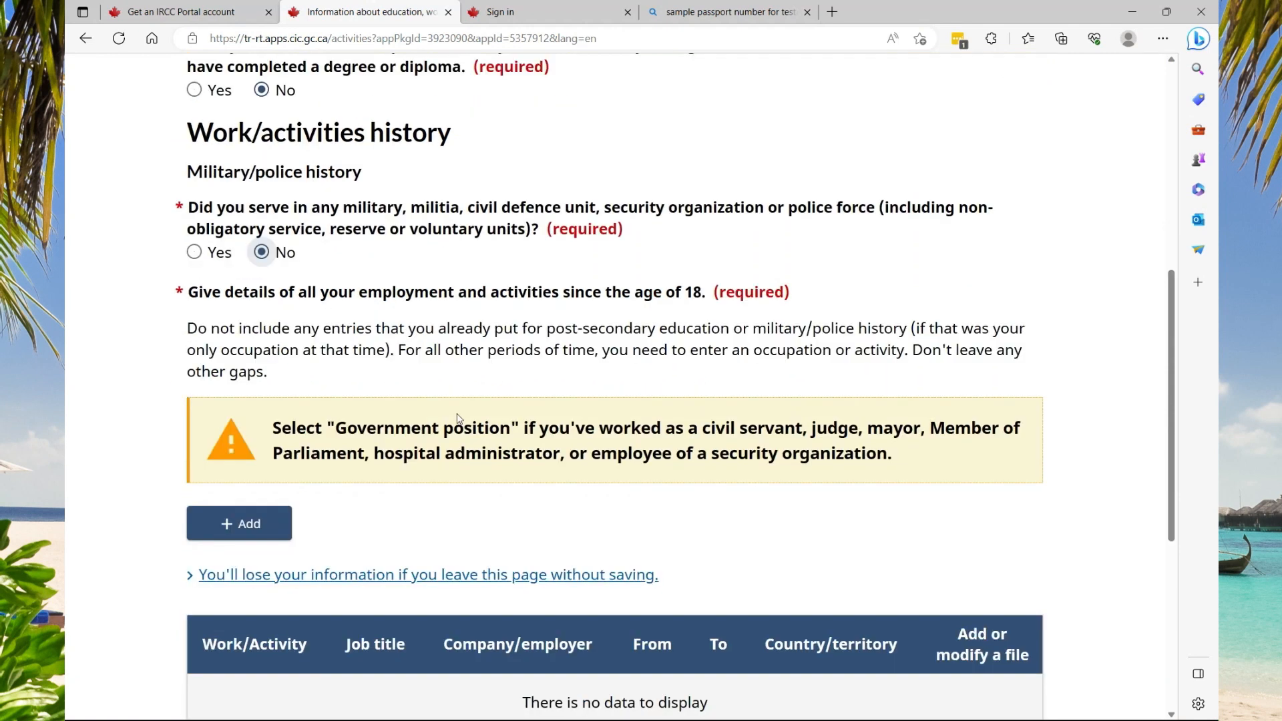
pyautogui.click(238, 529)
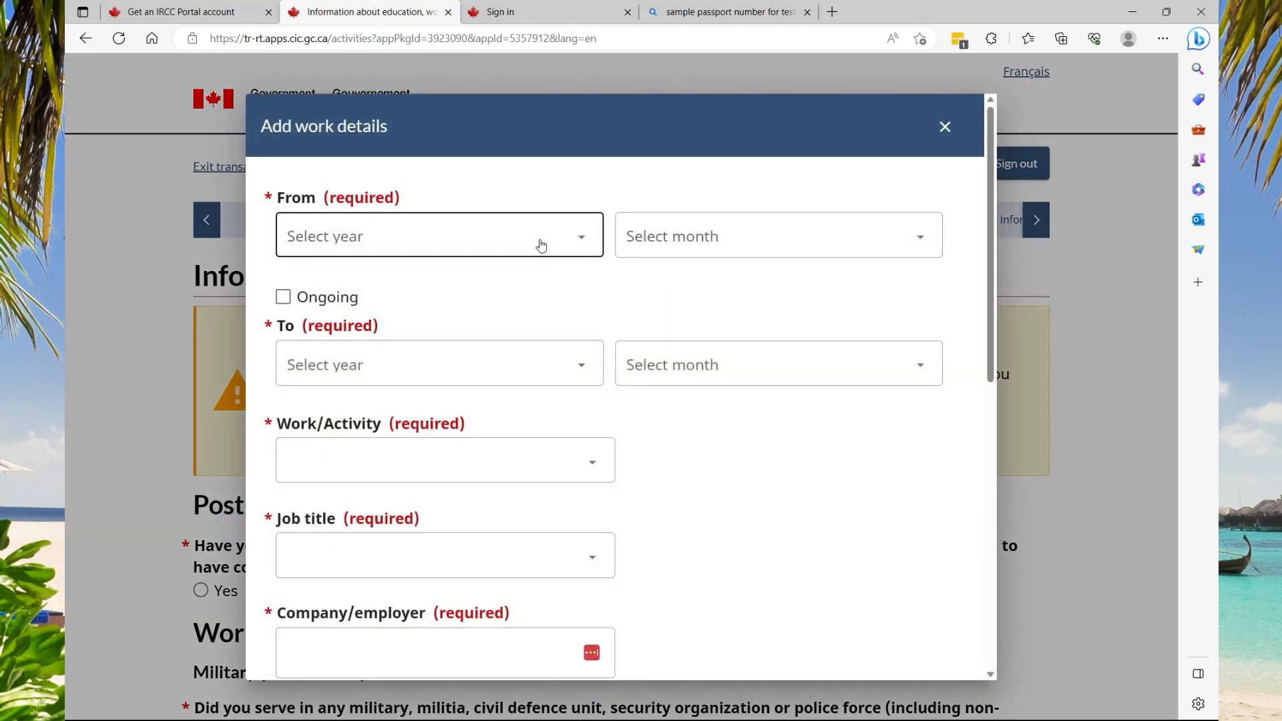
# Set the work entry's start date to January 2022 and mark it as ongoing
pyautogui.click(434, 461)
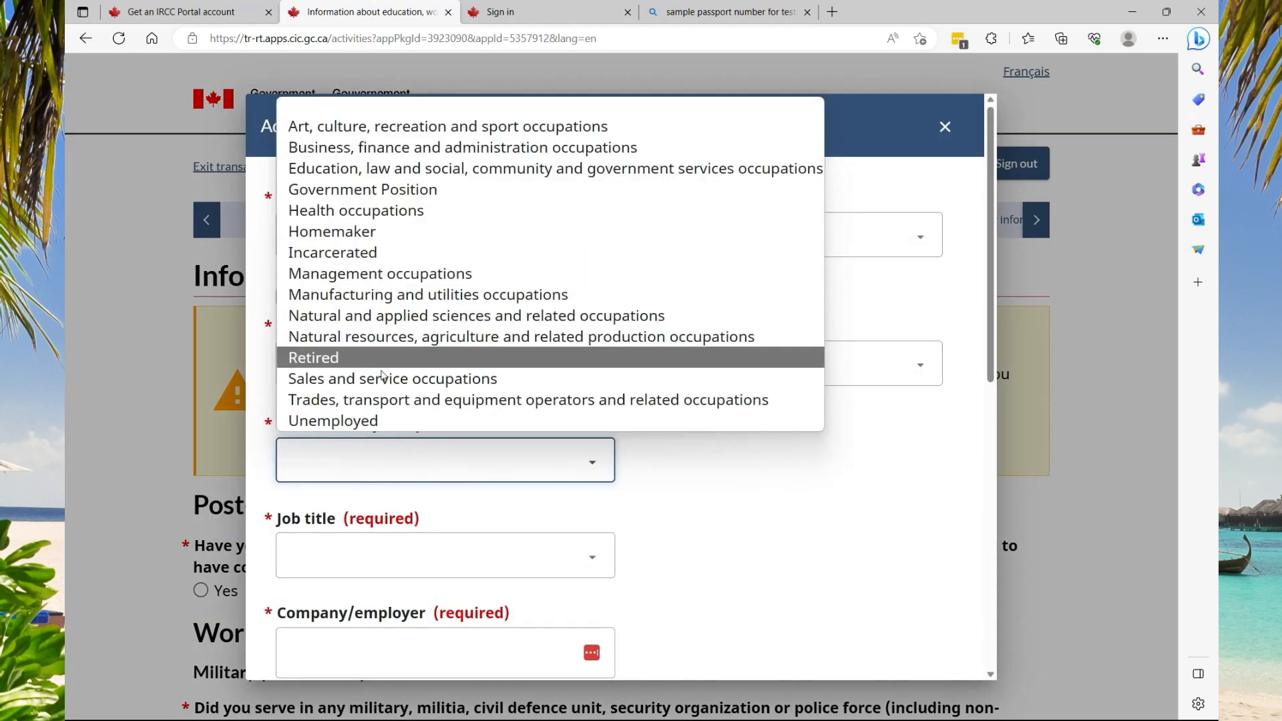
pyautogui.click(355, 422)
pyautogui.click(530, 229)
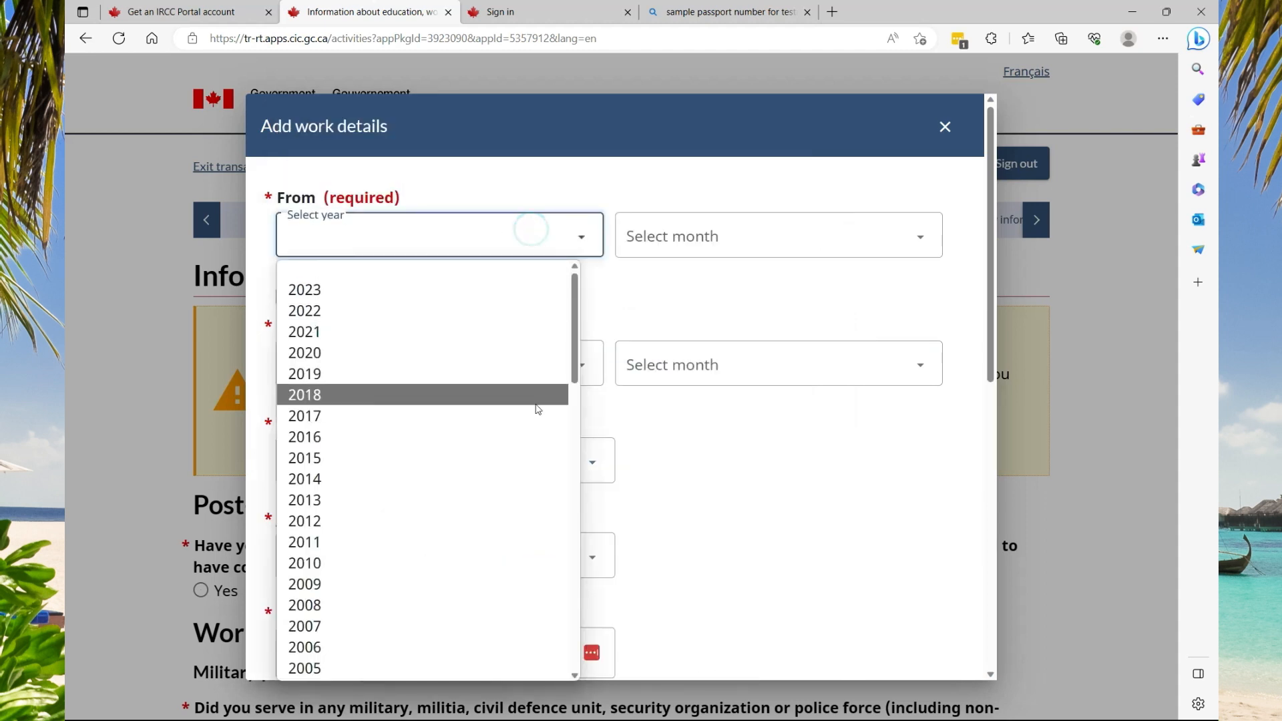
pyautogui.click(321, 308)
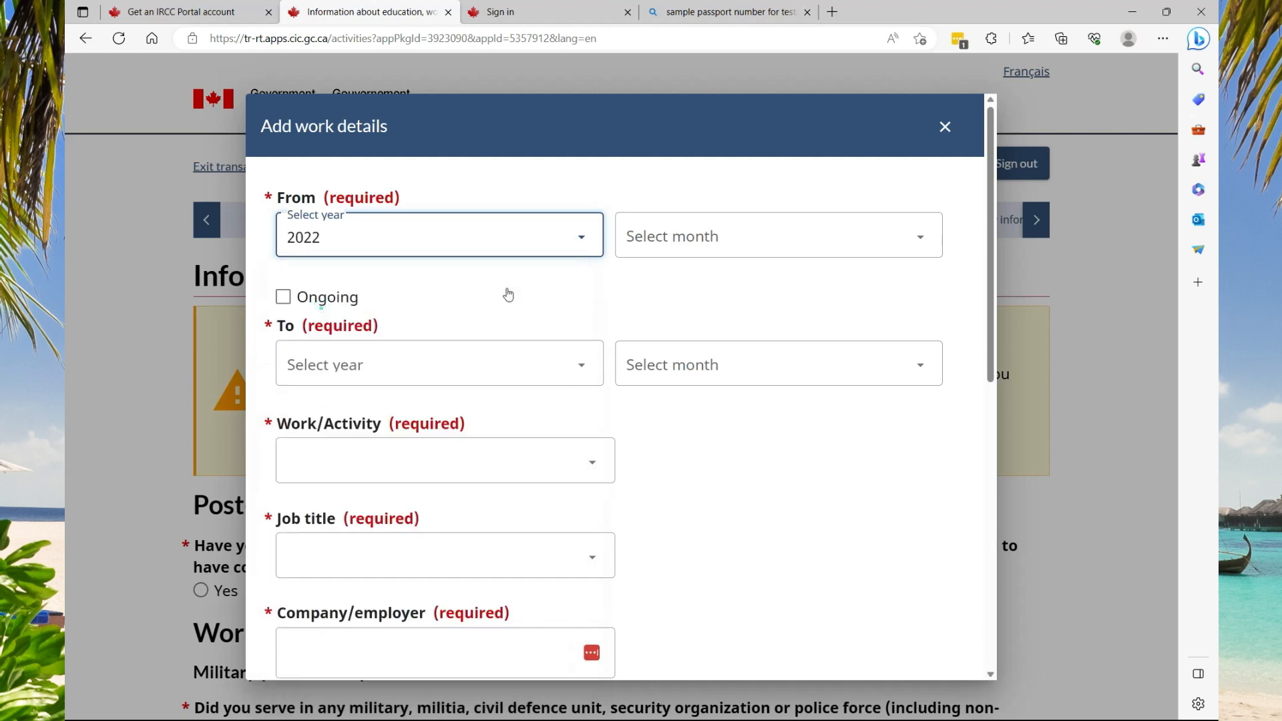
pyautogui.click(848, 236)
pyautogui.click(695, 289)
pyautogui.click(572, 369)
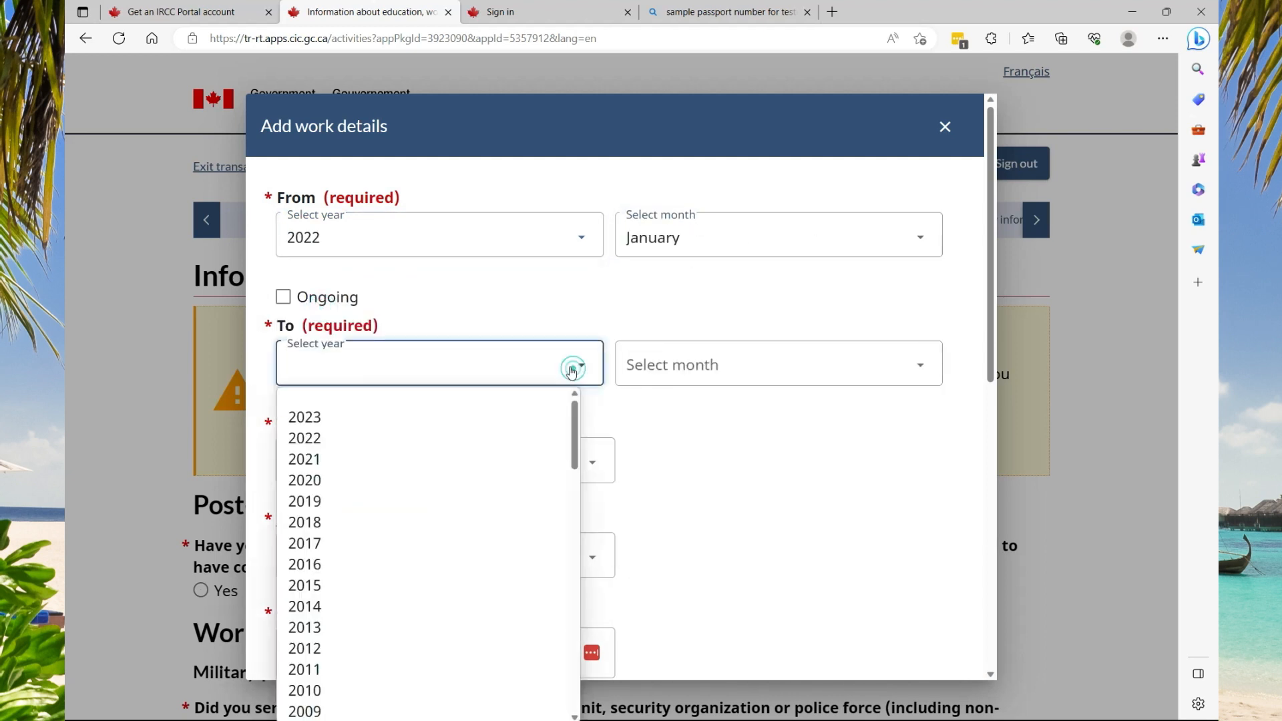
pyautogui.click(283, 298)
pyautogui.click(283, 299)
pyautogui.click(283, 298)
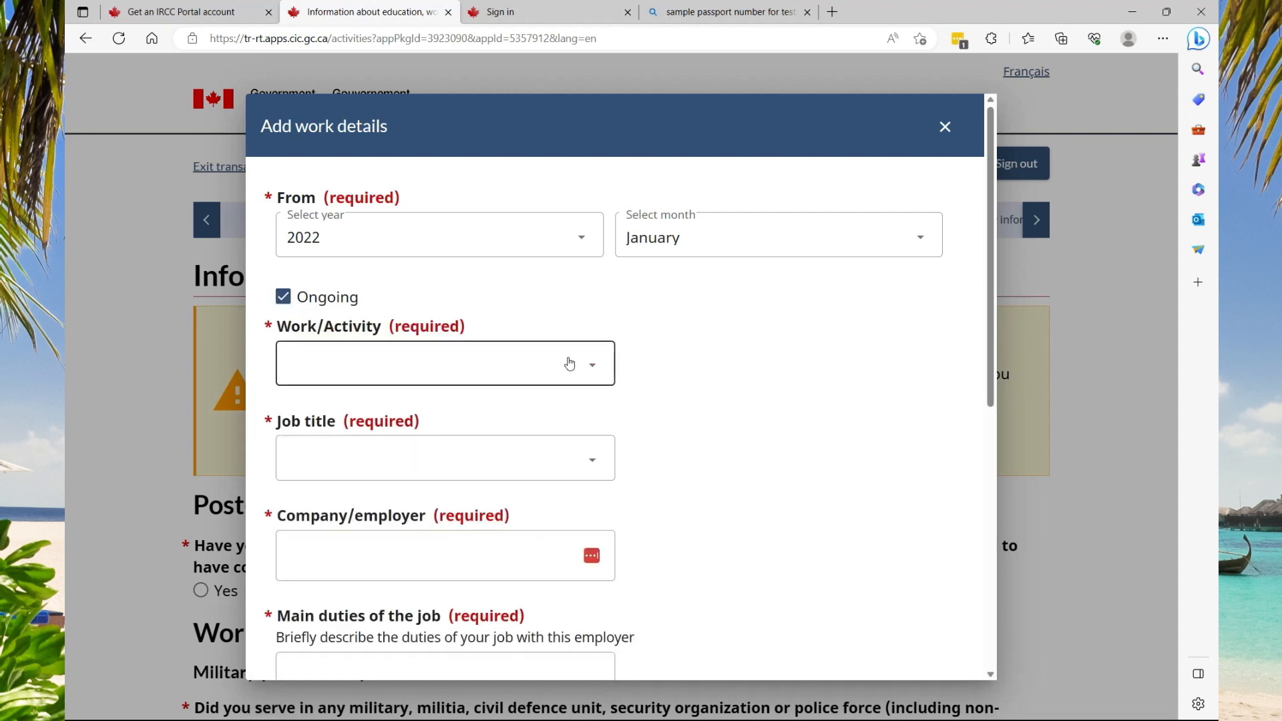
# Choose Health occupations as the activity and Cook as the job title
pyautogui.click(569, 364)
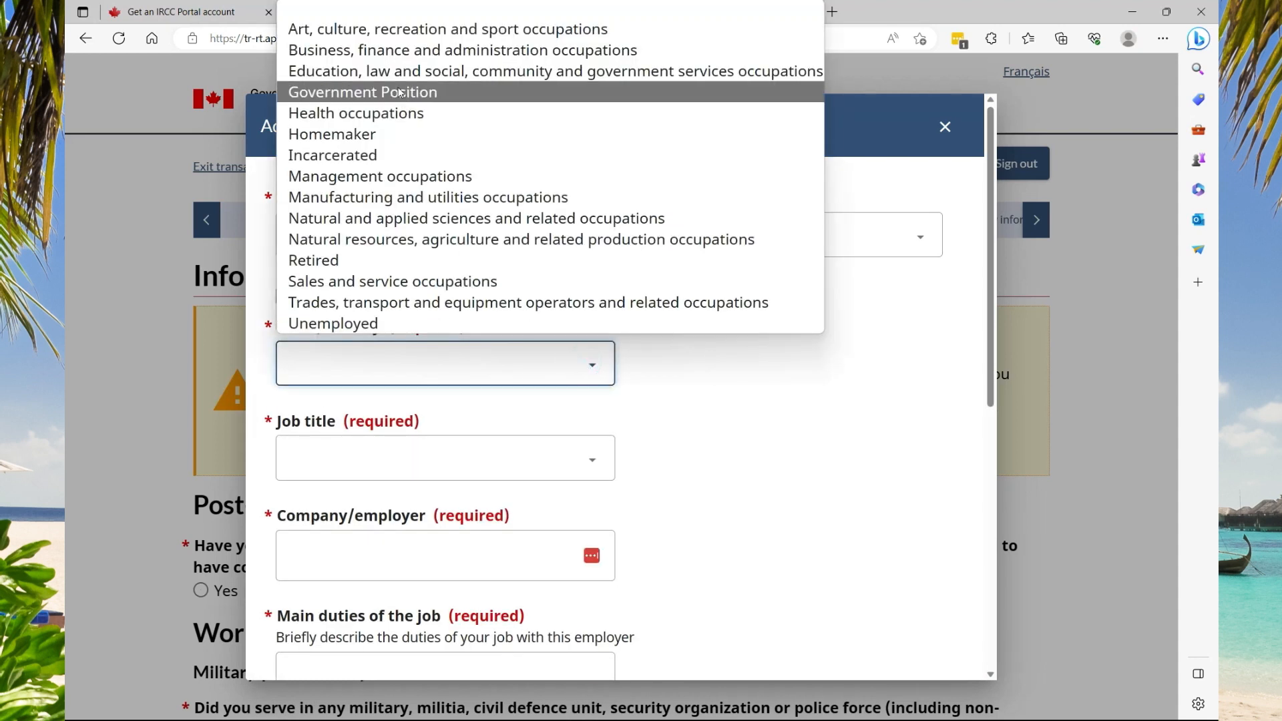
pyautogui.click(393, 113)
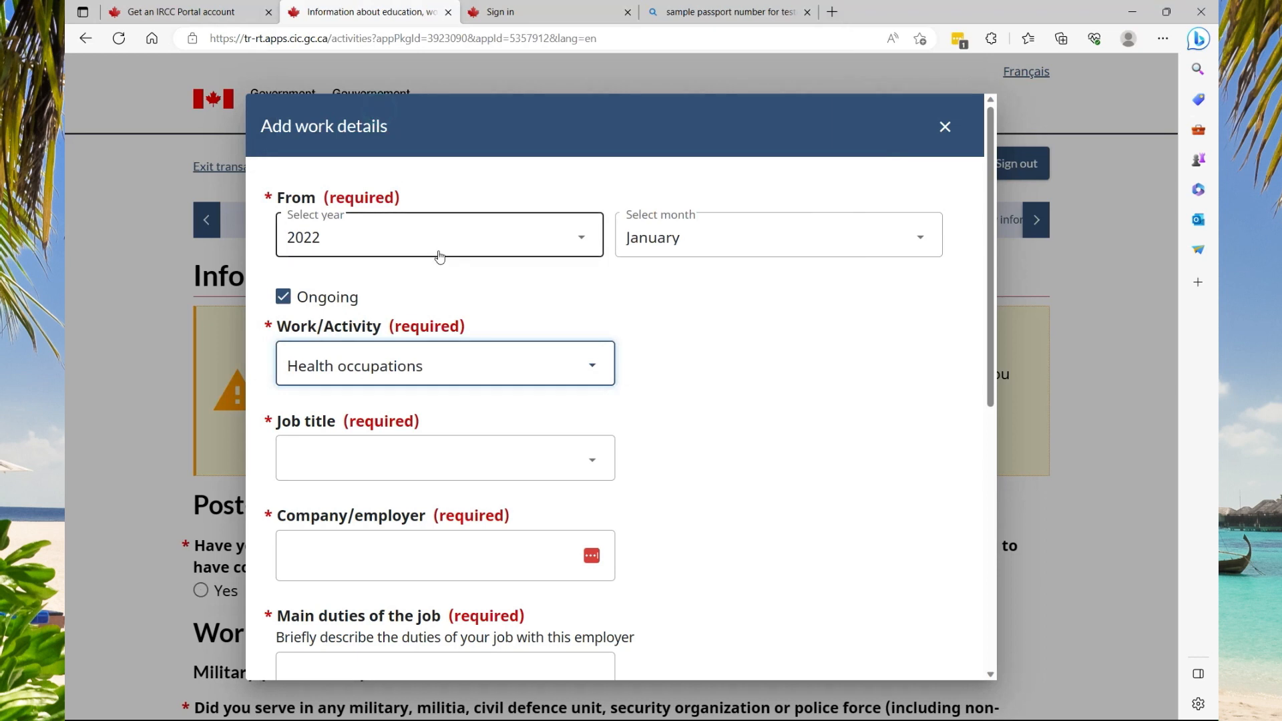
pyautogui.click(570, 458)
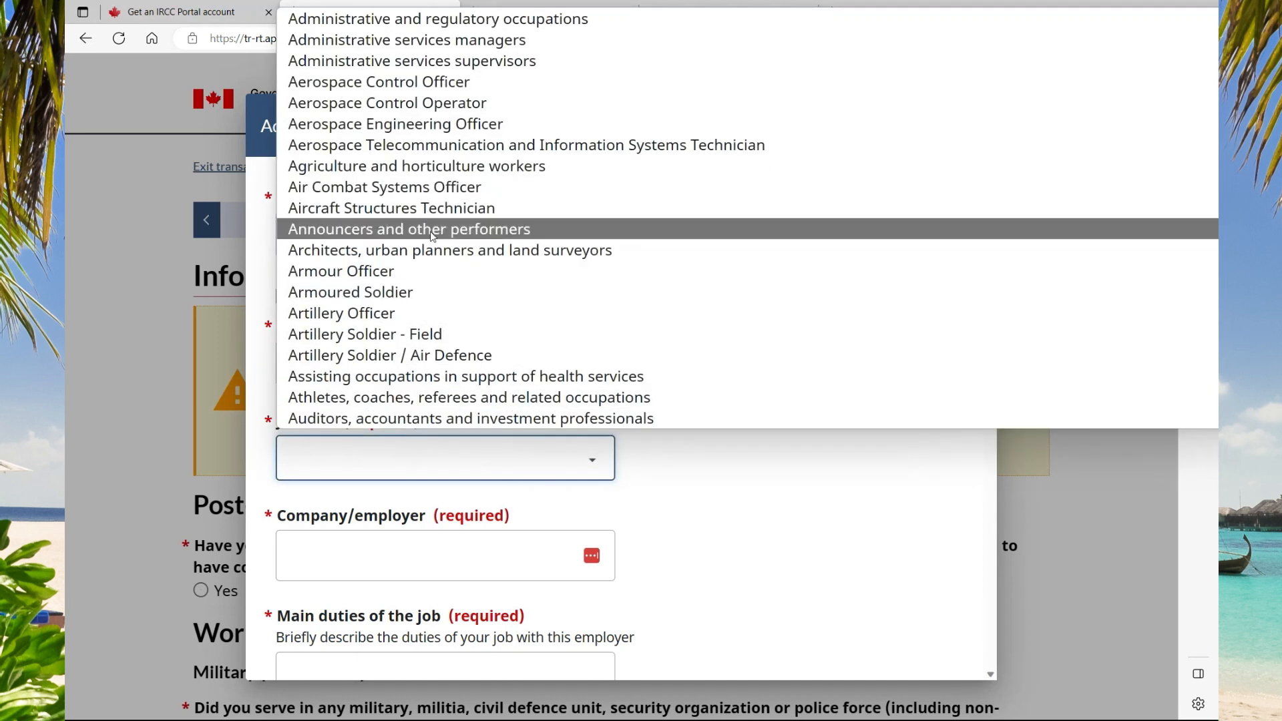
pyautogui.scroll(-10, 467, 241)
pyautogui.click(338, 288)
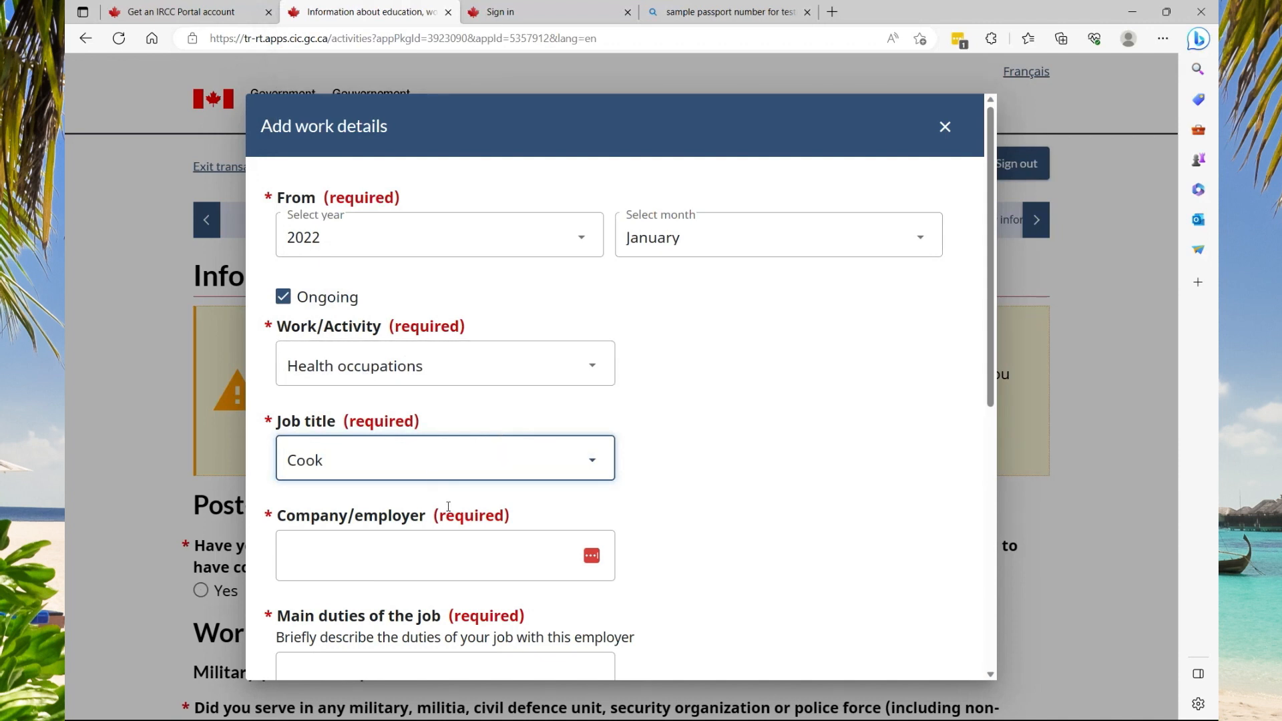
# Fill in Redincs Technology as the employer and enter the main job duties
pyautogui.scroll(-1, 394, 552)
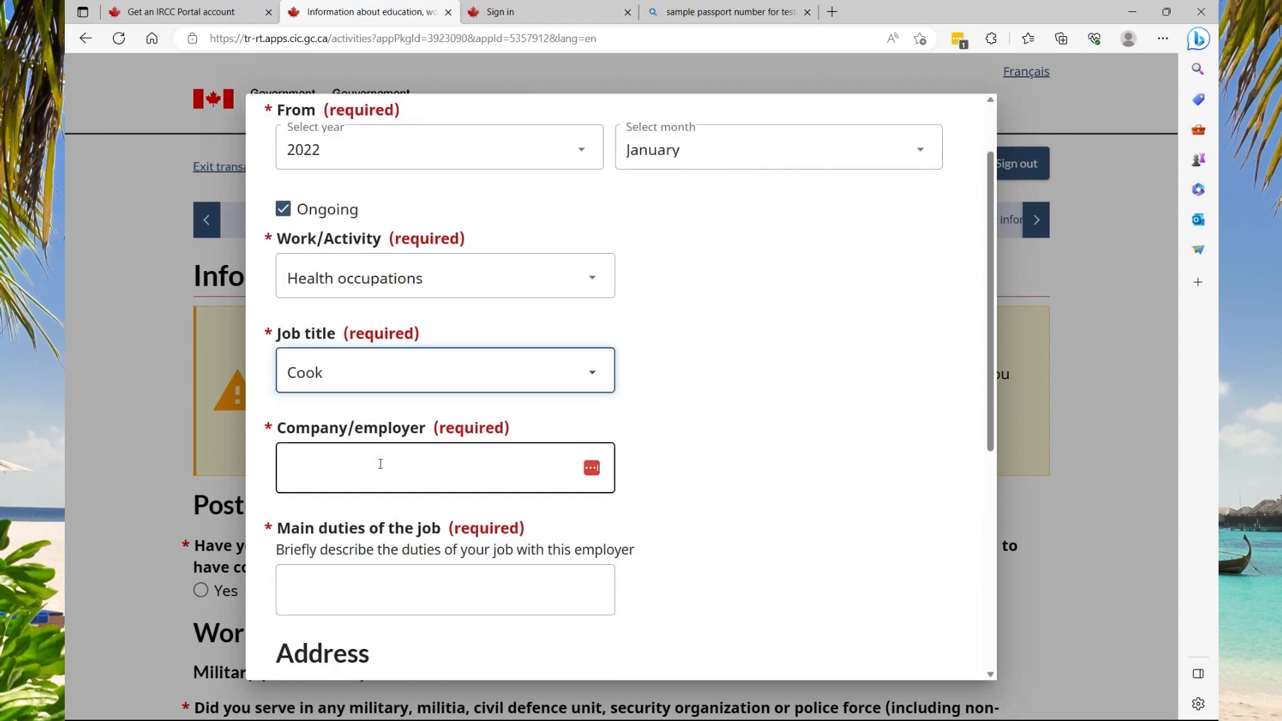
pyautogui.click(380, 464)
pyautogui.click(349, 412)
pyautogui.click(460, 461)
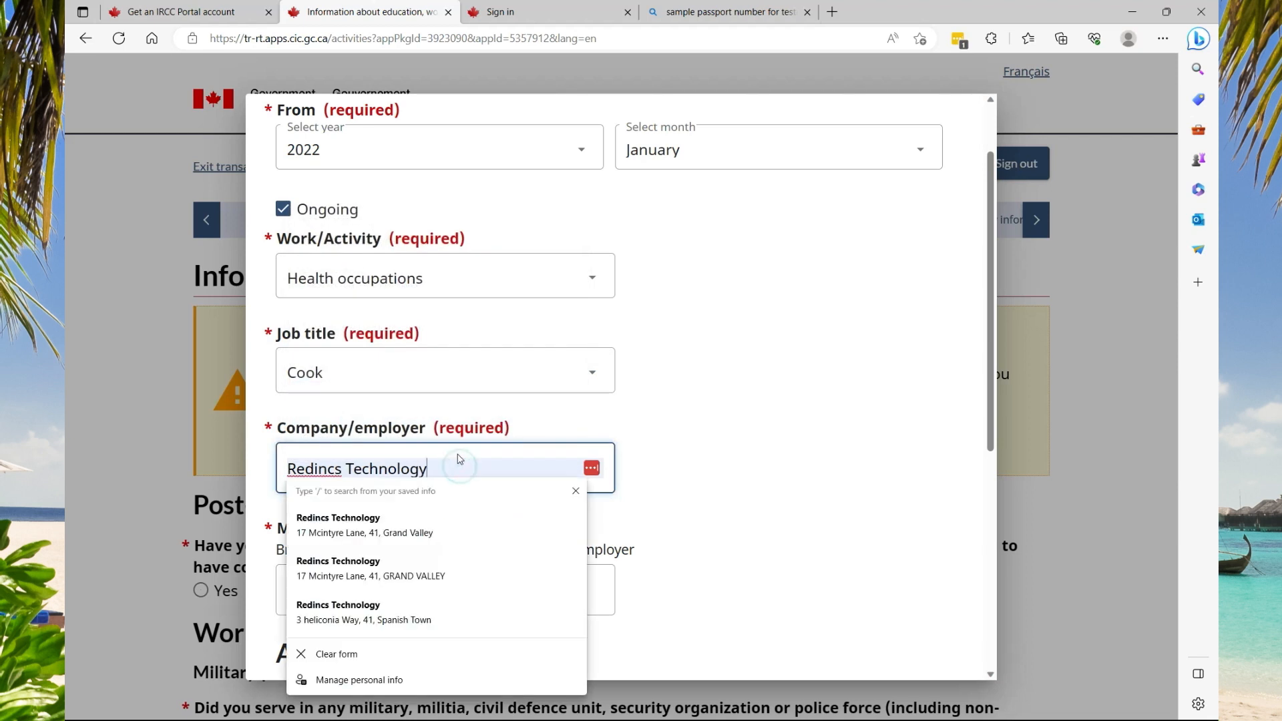
pyautogui.click(648, 463)
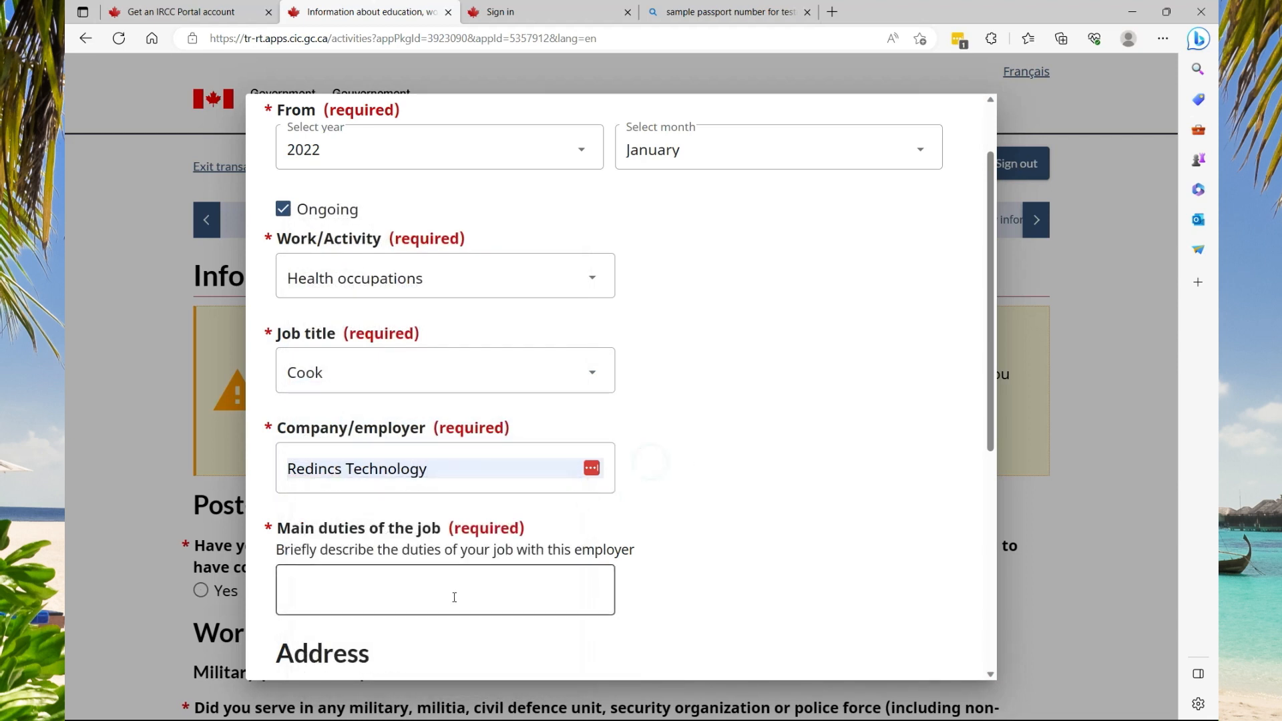
pyautogui.click(360, 596)
pyautogui.write('gdzfhhf f')
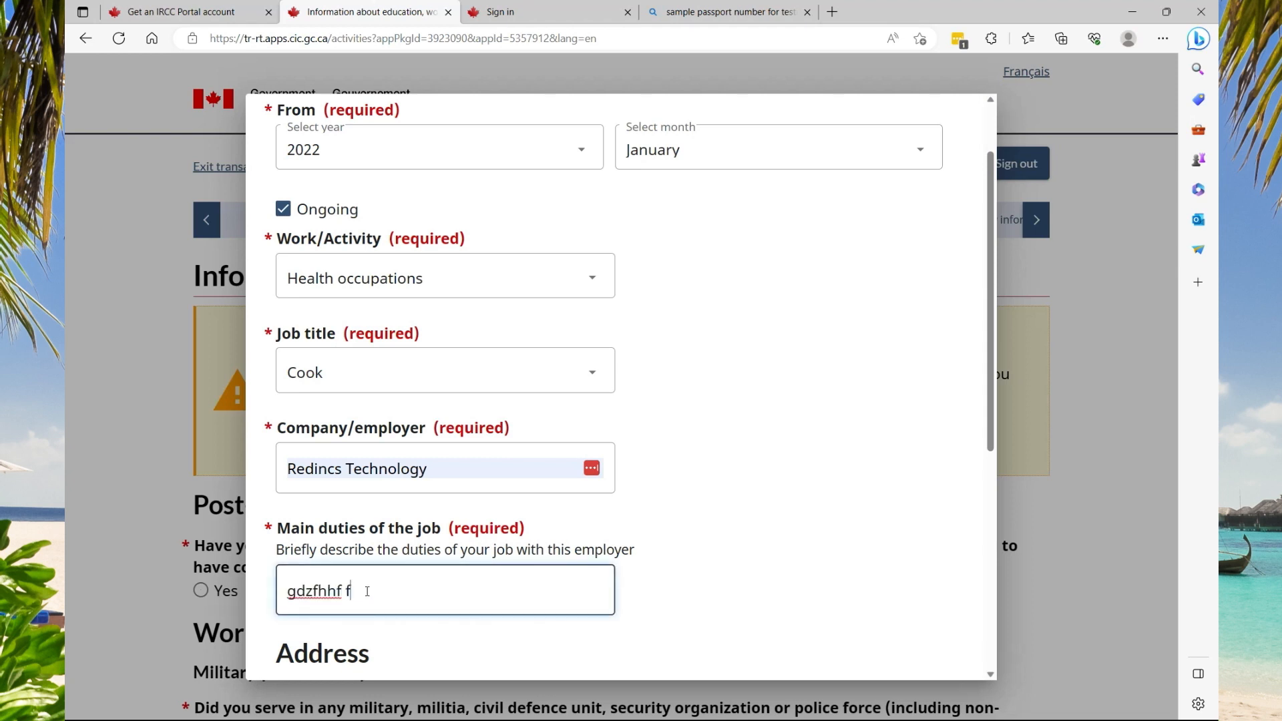
pyautogui.write('gkglkhghl witoou')
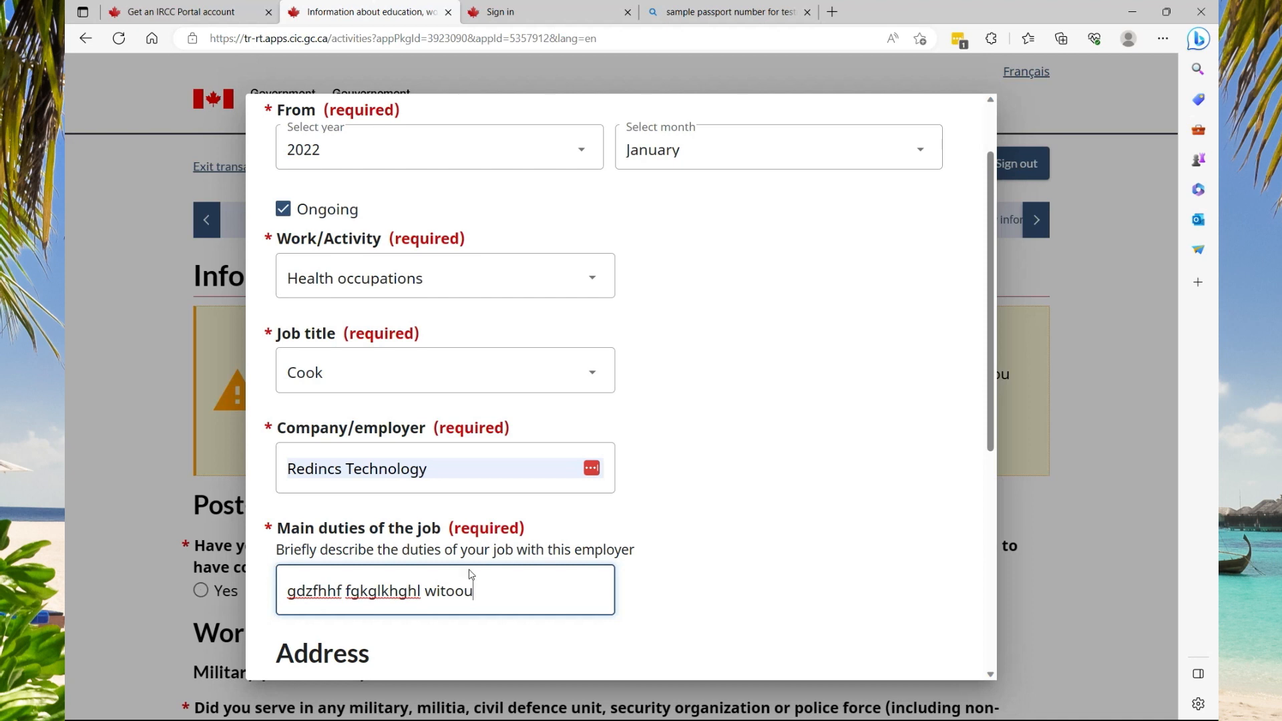
# Enter the employer's street address in Jamaica, save the entry, and continue past work history
pyautogui.scroll(-4, 558, 573)
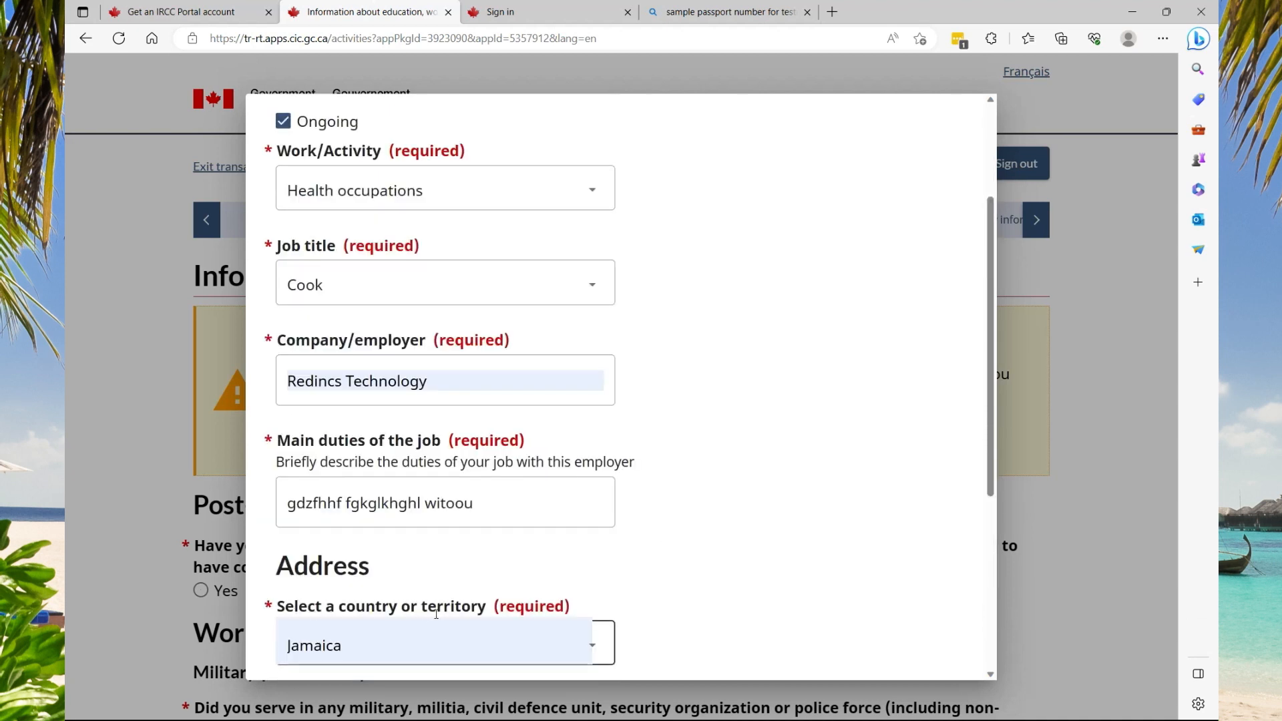
pyautogui.scroll(-2, 670, 550)
pyautogui.scroll(-2, 636, 543)
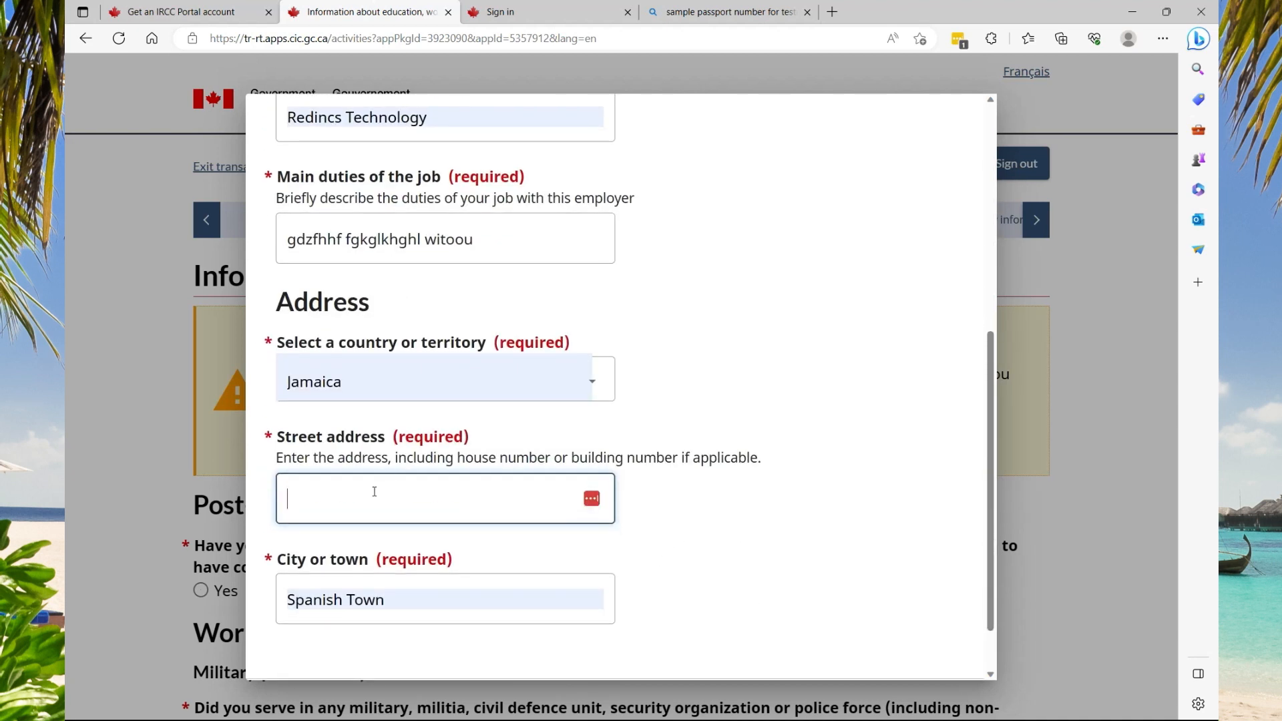
pyautogui.write('23 abcd ave')
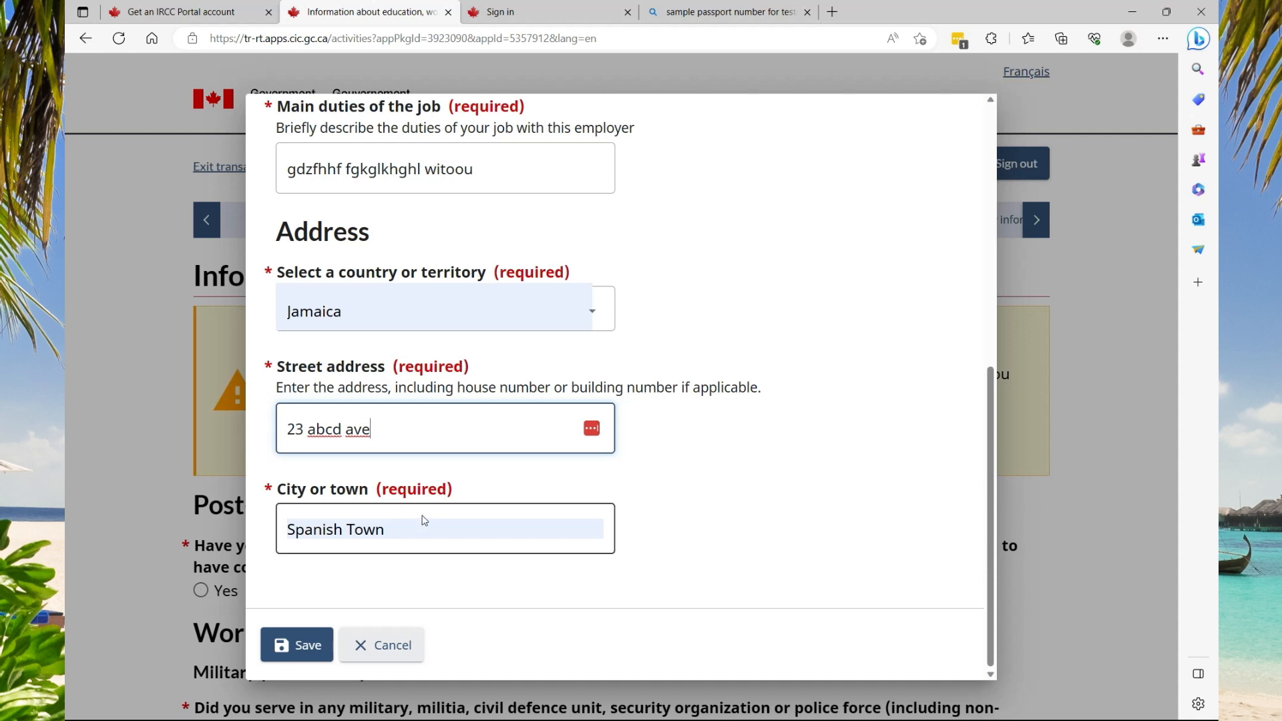
pyautogui.click(297, 645)
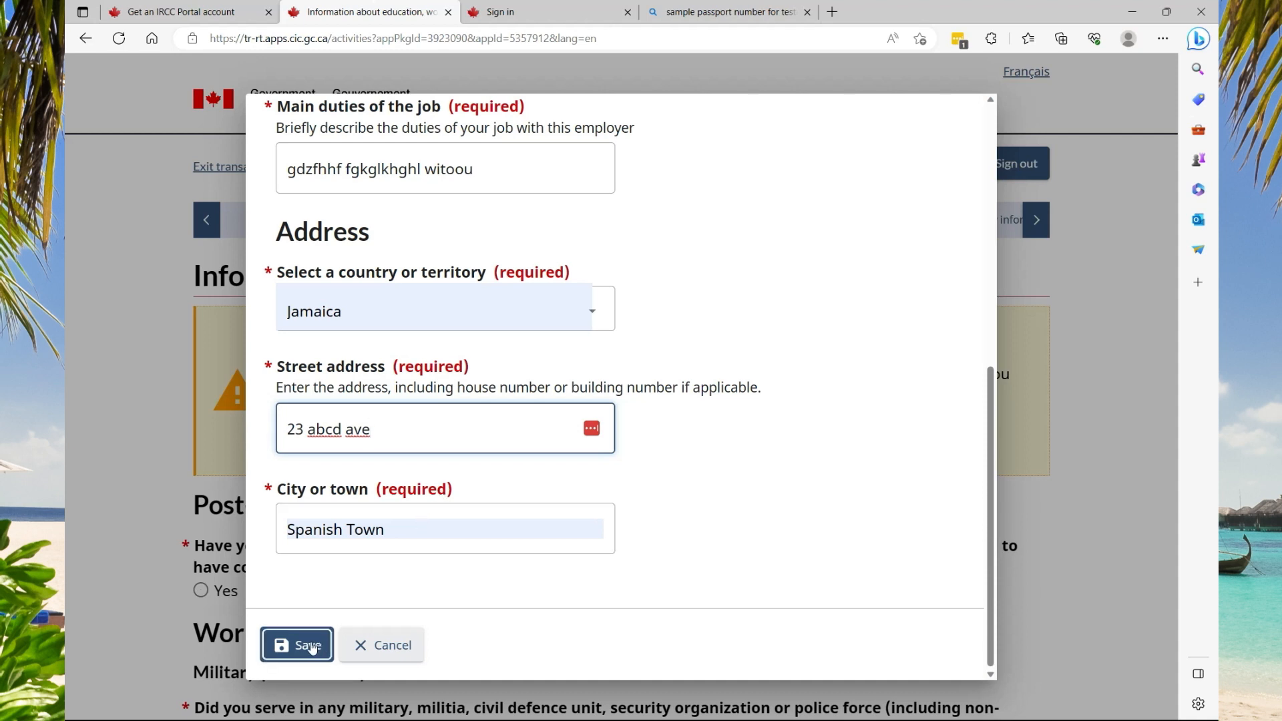
pyautogui.scroll(-4, 848, 596)
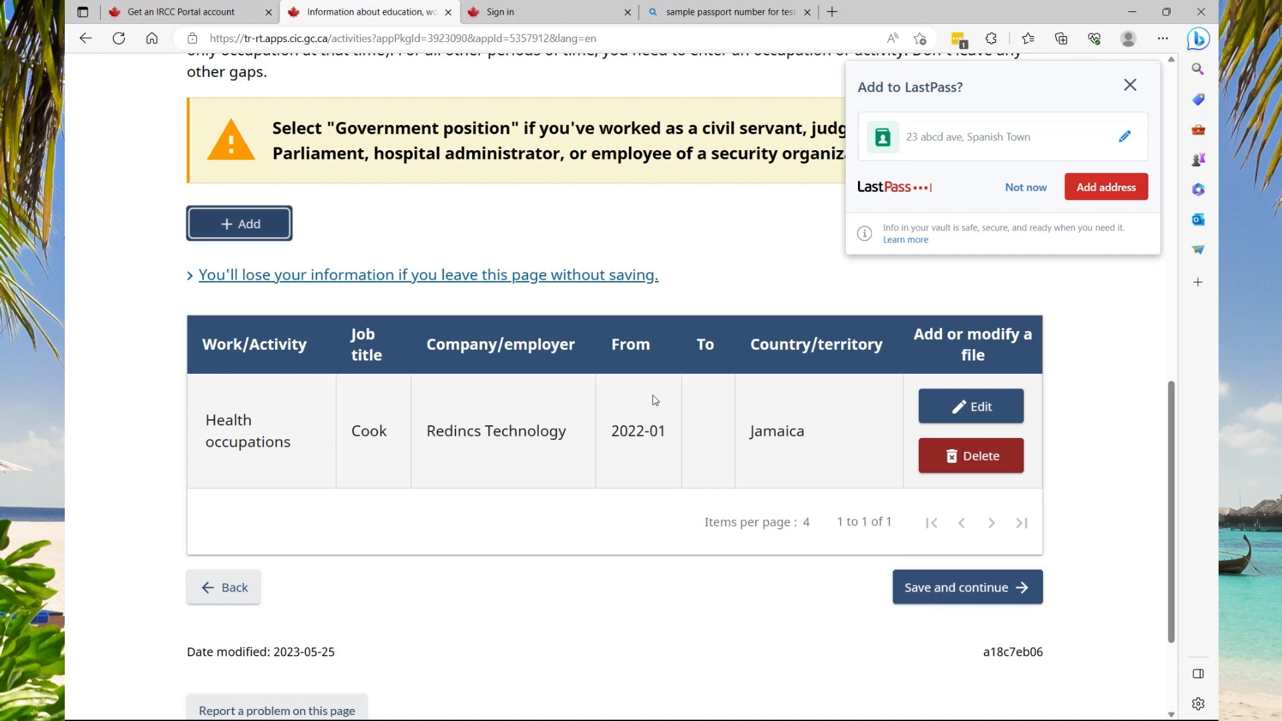
pyautogui.click(959, 591)
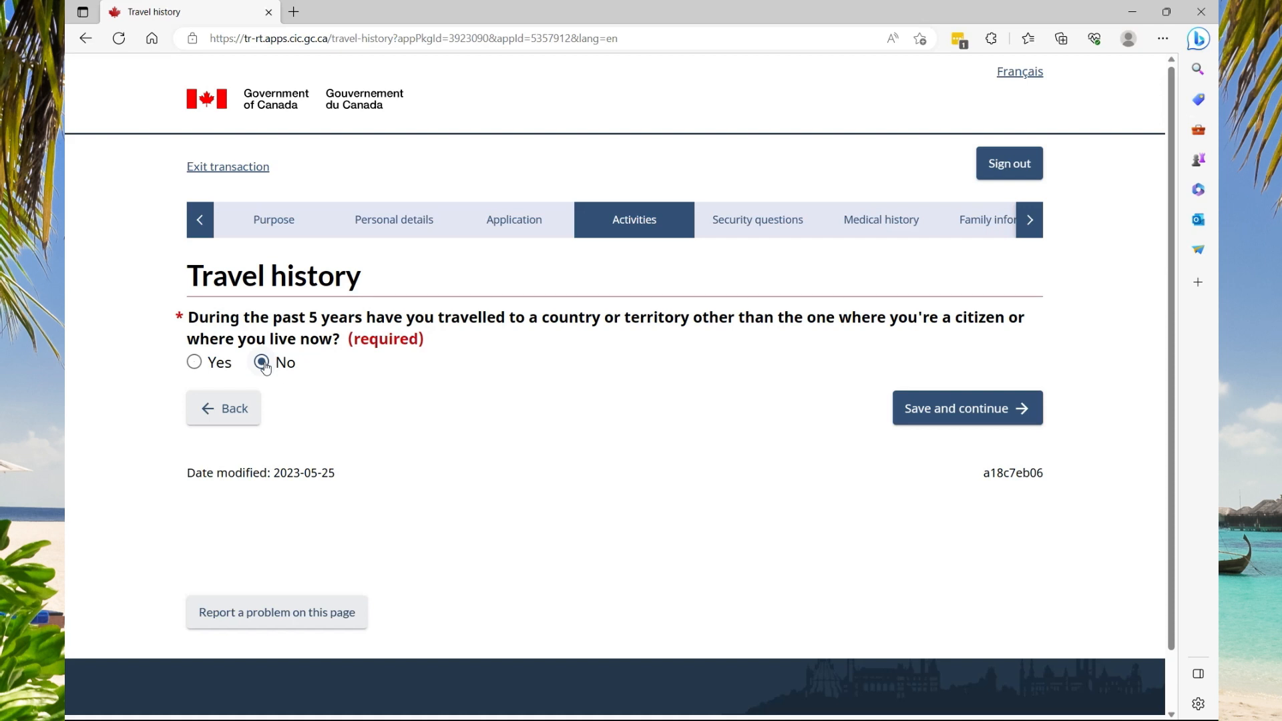
# Save No answers on the travel history, status and refusal, and crime pages
pyautogui.click(968, 411)
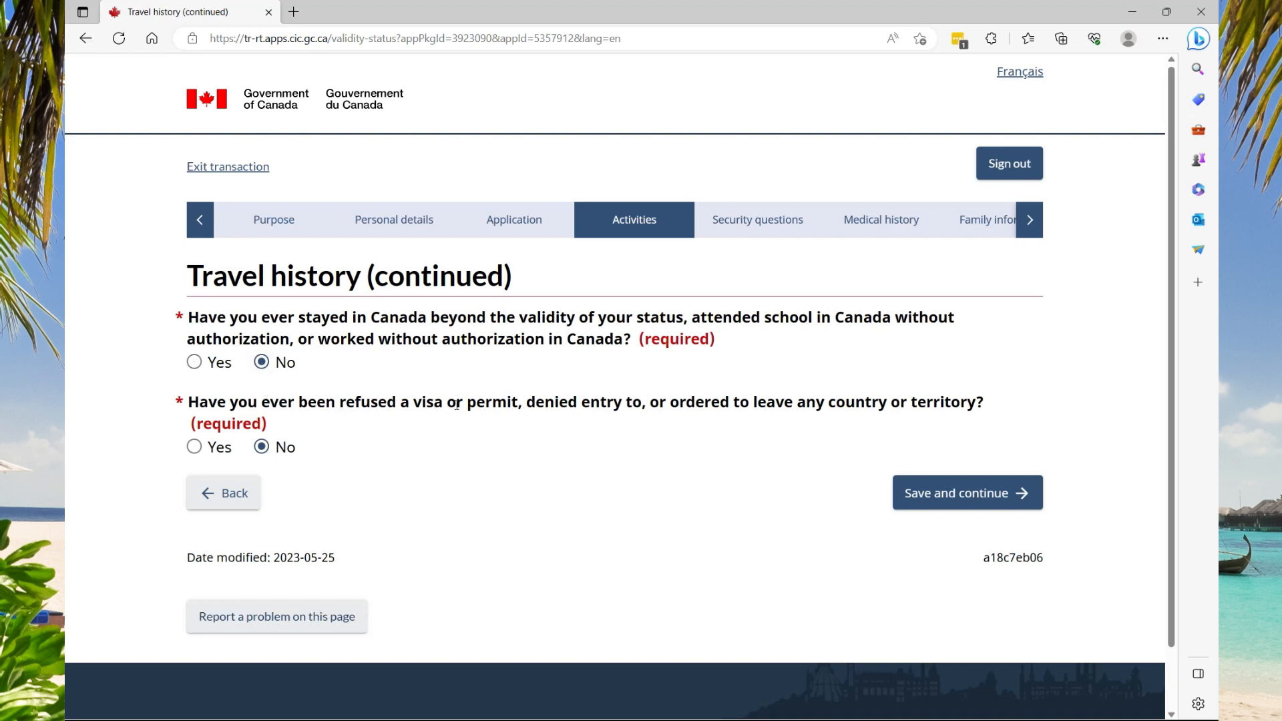
pyautogui.click(937, 495)
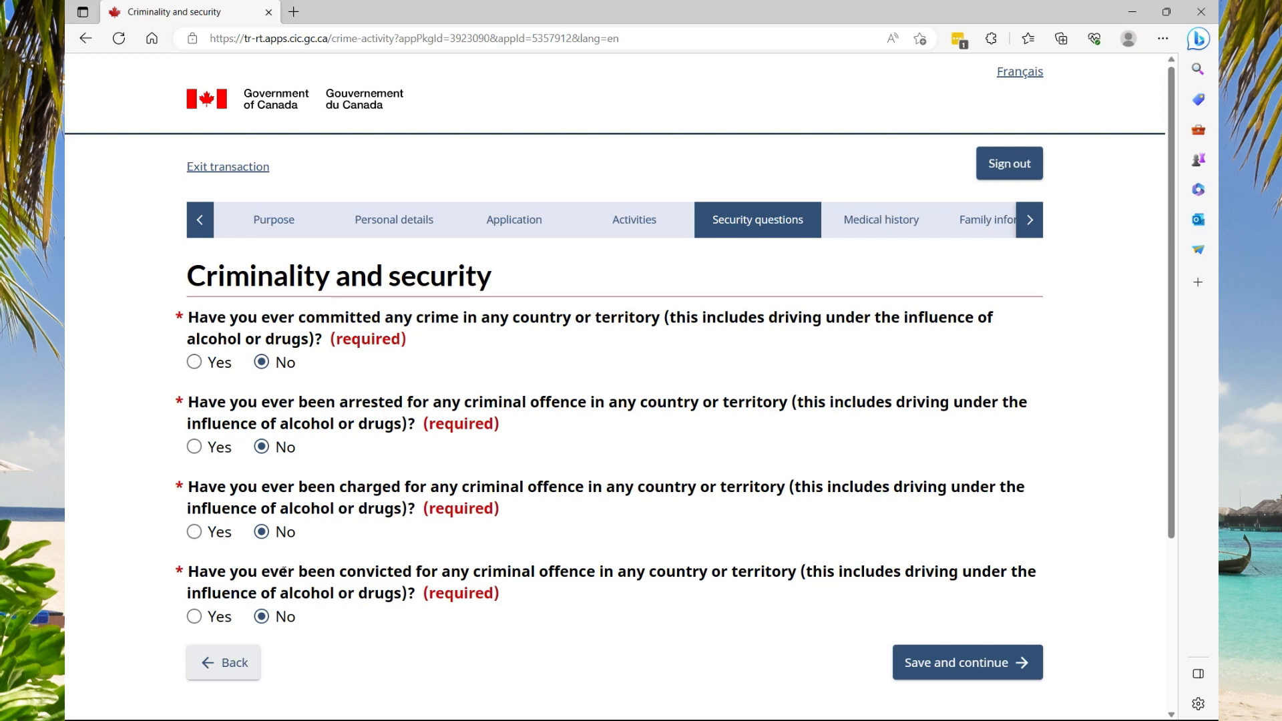
pyautogui.click(937, 665)
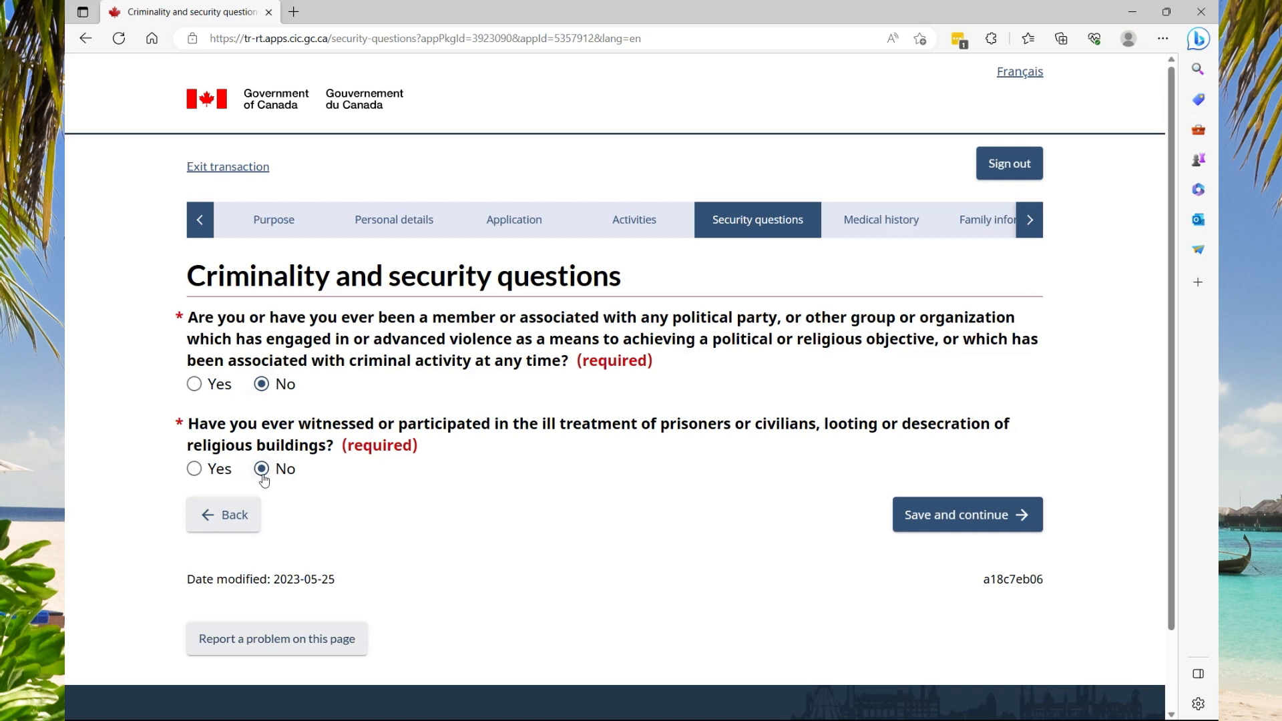
# Save No for both security-organization questions and both medical background questions
pyautogui.click(971, 516)
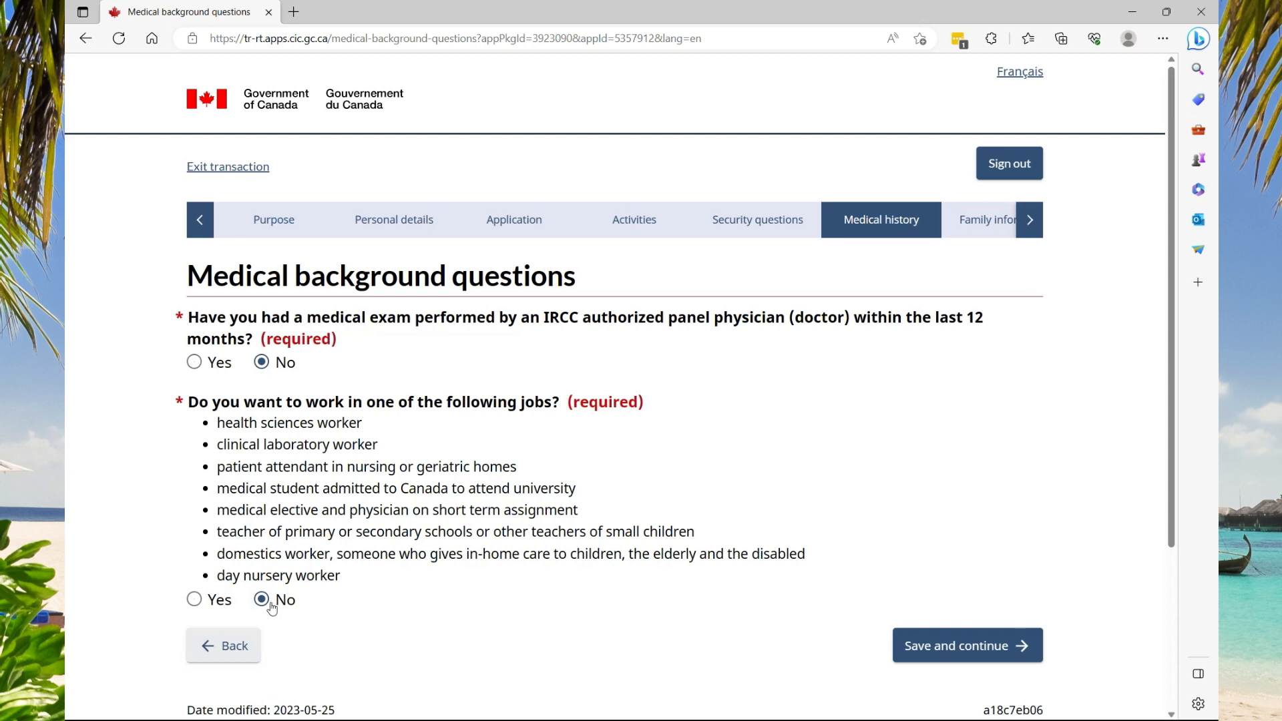
pyautogui.click(962, 651)
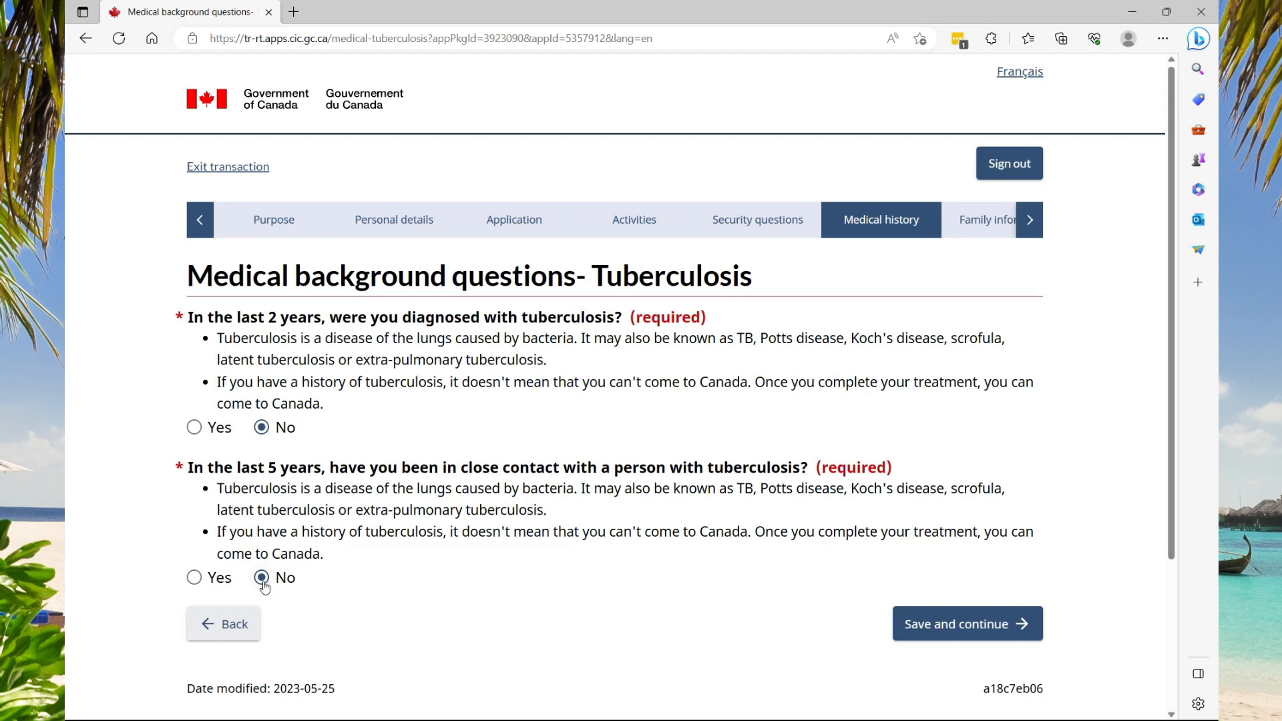
# Save the No answers on the tuberculosis and medical condition pages to reach Family information
pyautogui.click(935, 626)
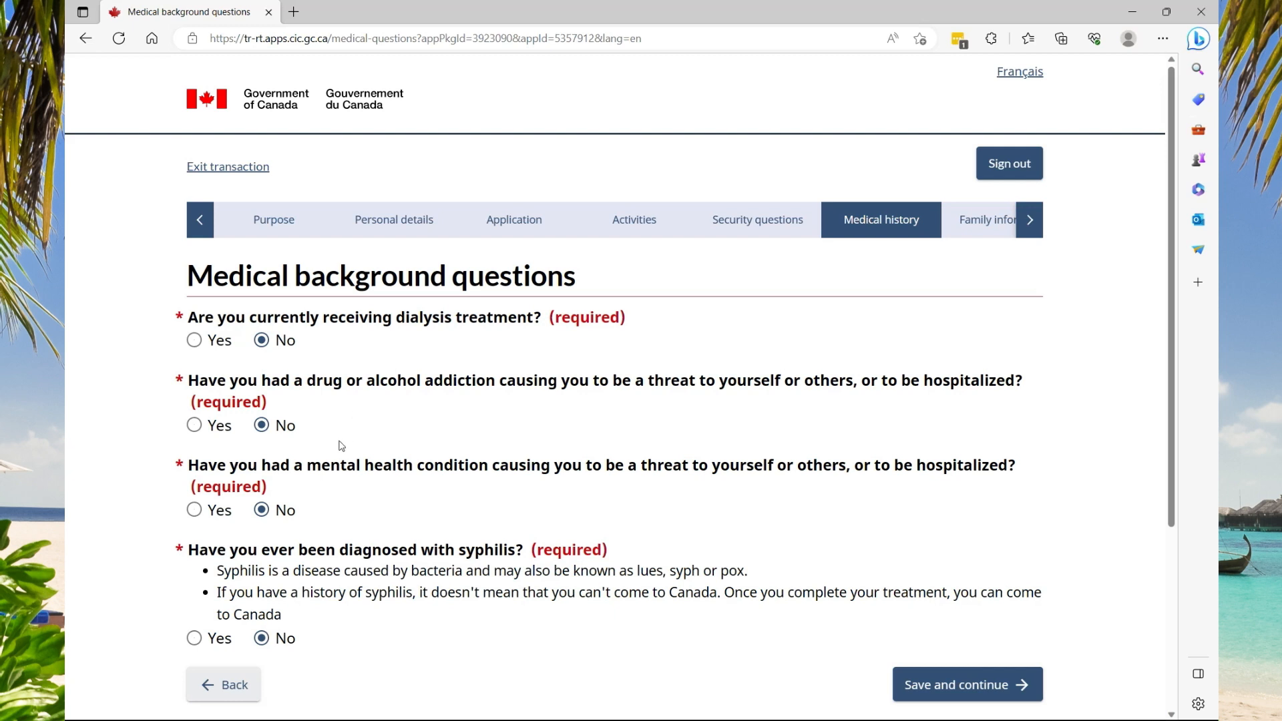
pyautogui.scroll(-1, 323, 478)
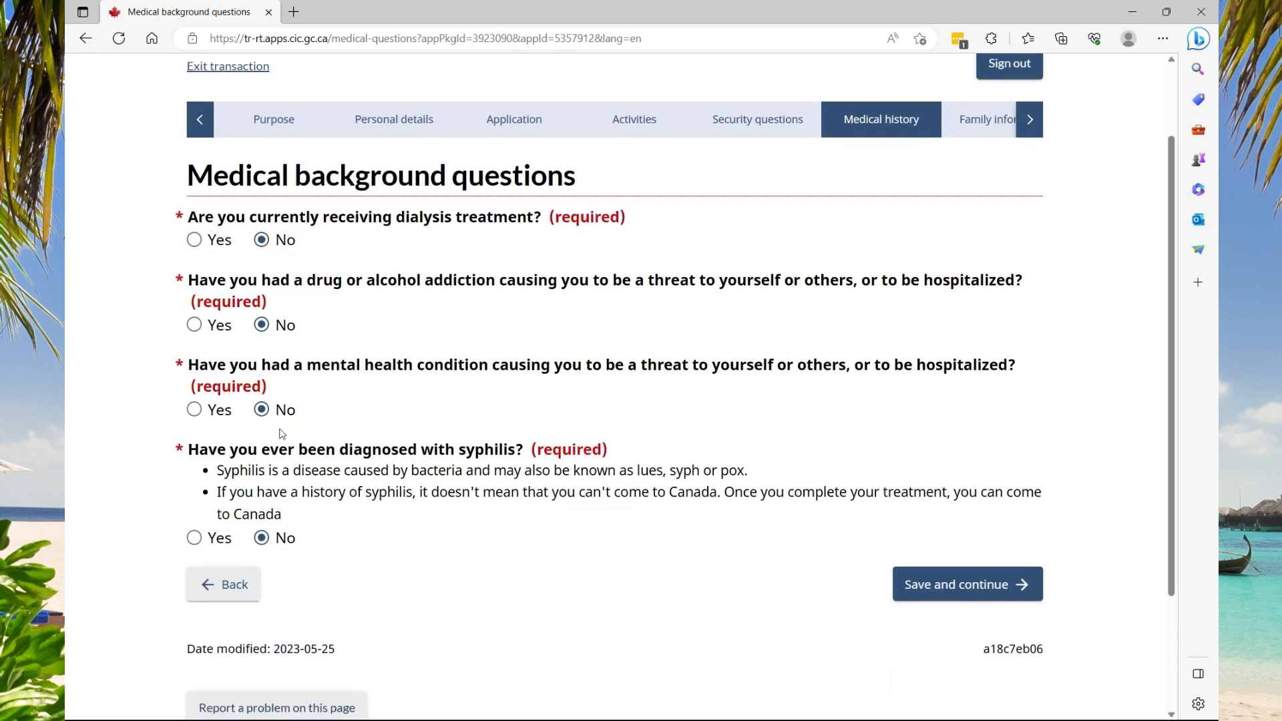
pyautogui.click(947, 591)
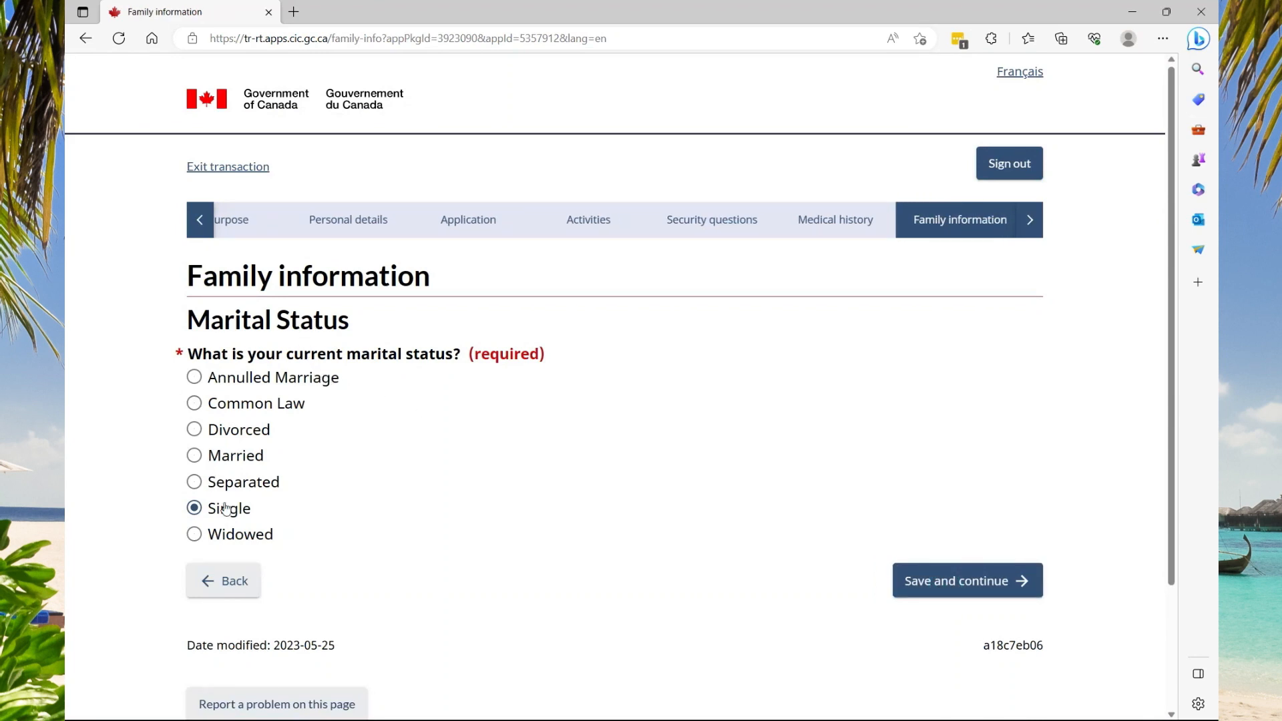
# Save the Single marital status and the no-children answer
pyautogui.click(920, 593)
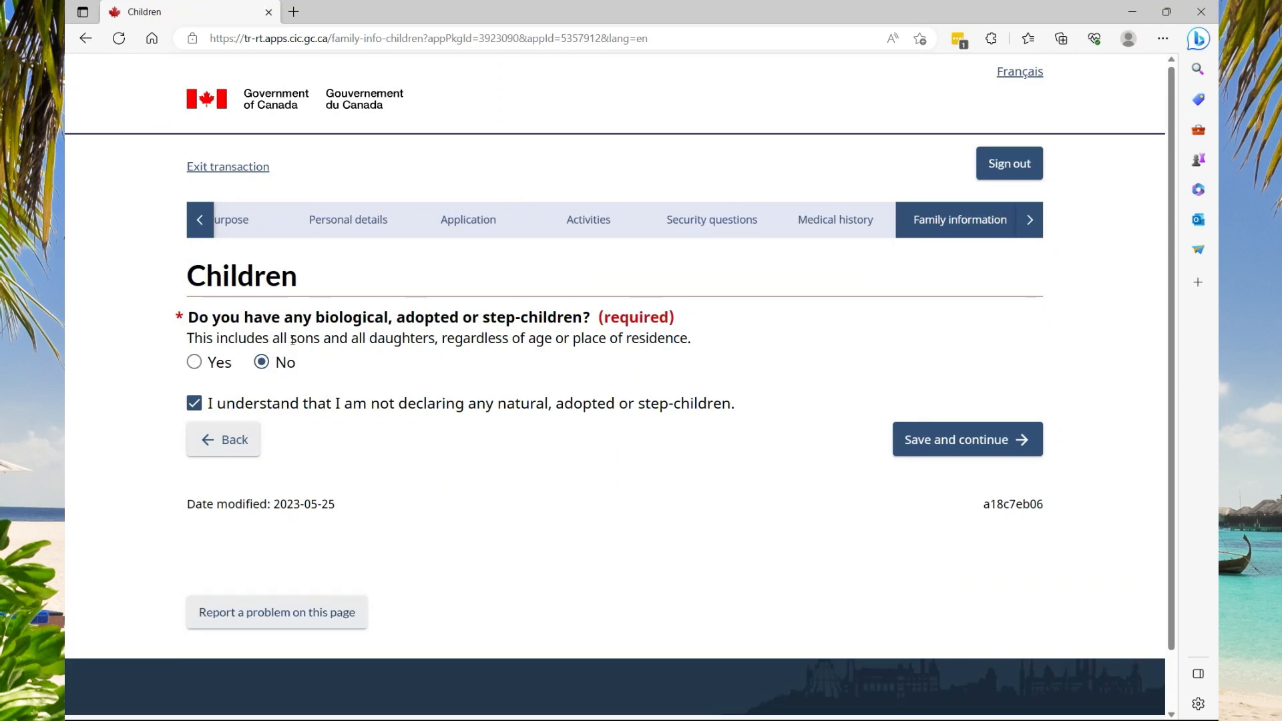
pyautogui.click(938, 447)
pyautogui.click(935, 446)
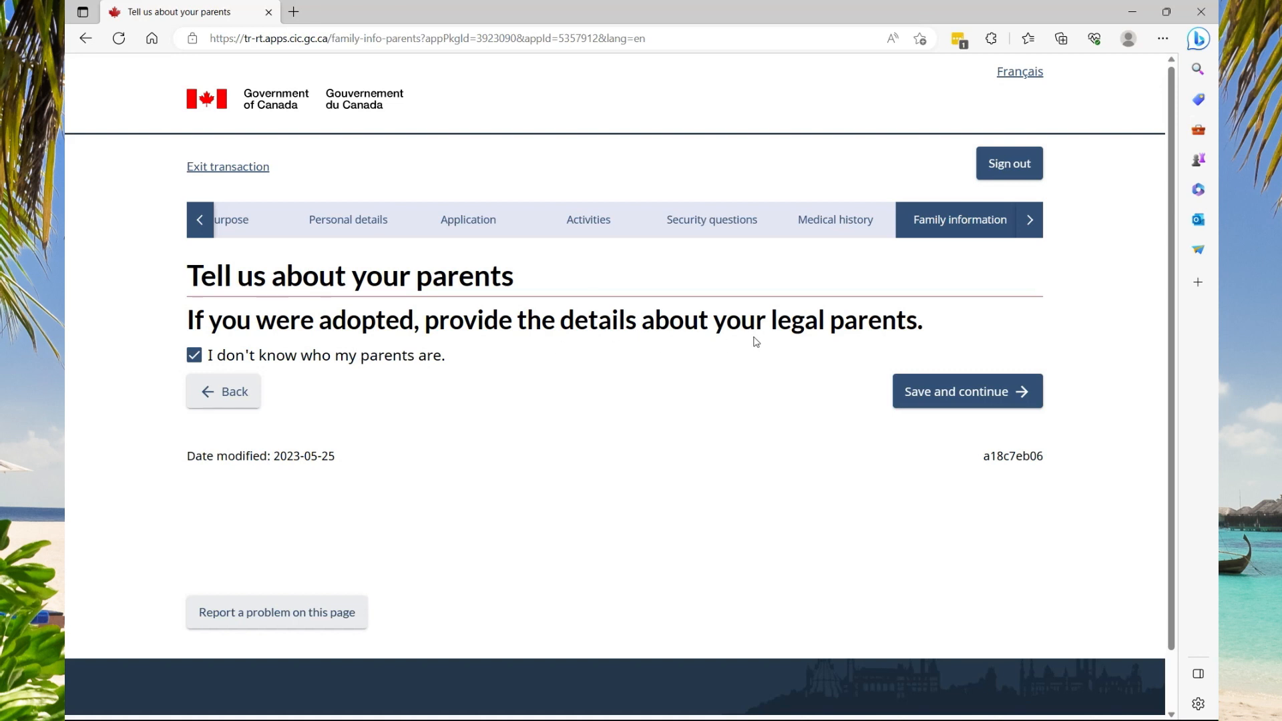
# Declare the parents as unknown, then save the parents and language pages
pyautogui.click(193, 360)
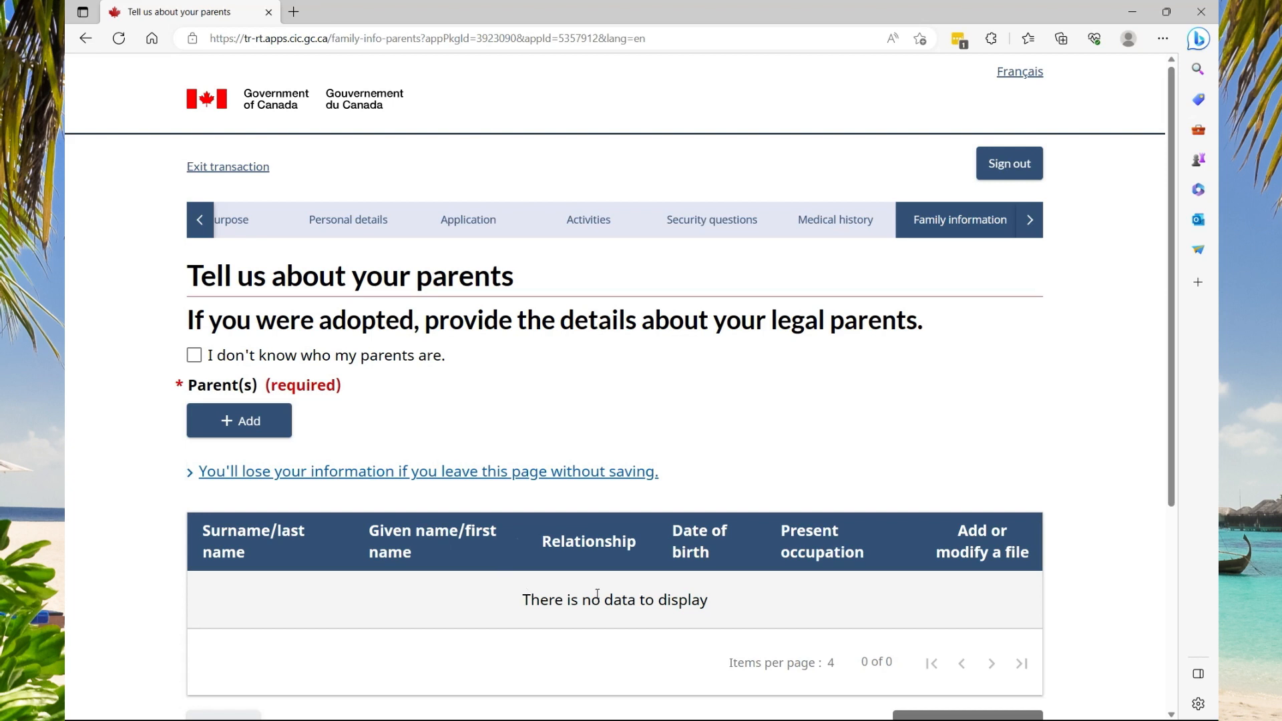
pyautogui.click(194, 354)
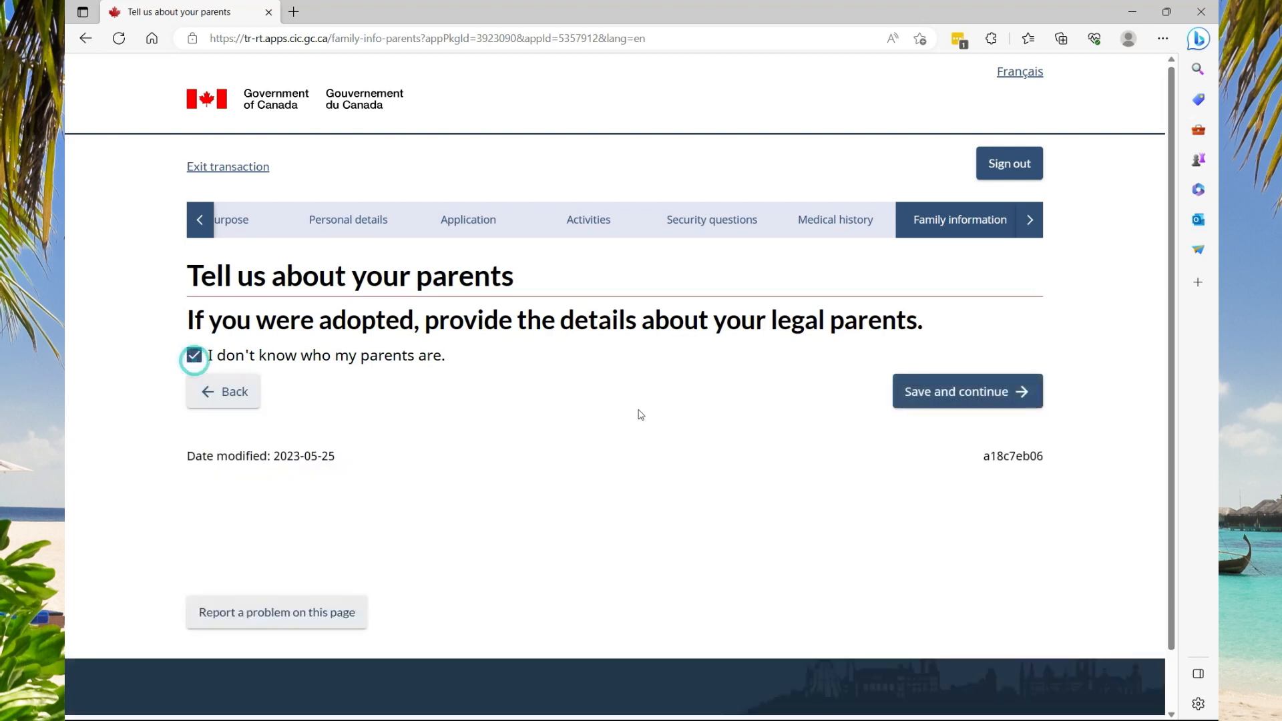
pyautogui.click(931, 394)
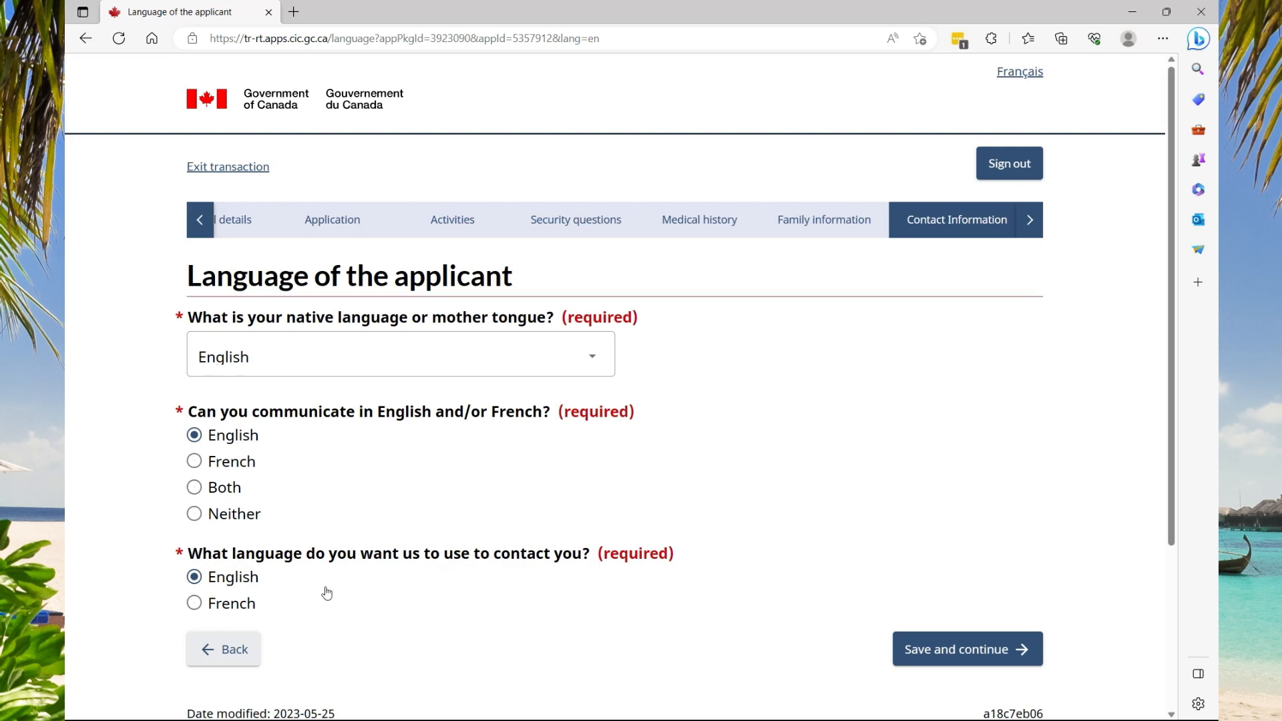
pyautogui.click(947, 653)
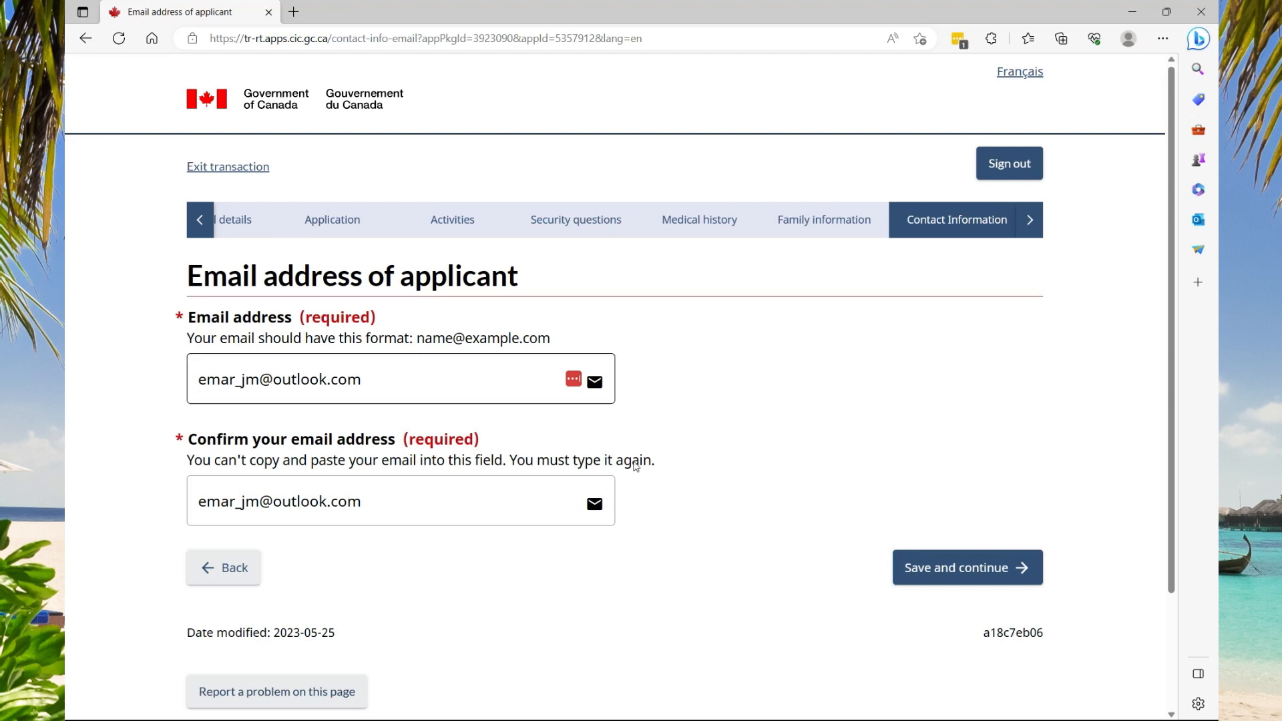
# Save the applicant's email and the cellular number with dial code 1876, reaching the Summary
pyautogui.click(922, 570)
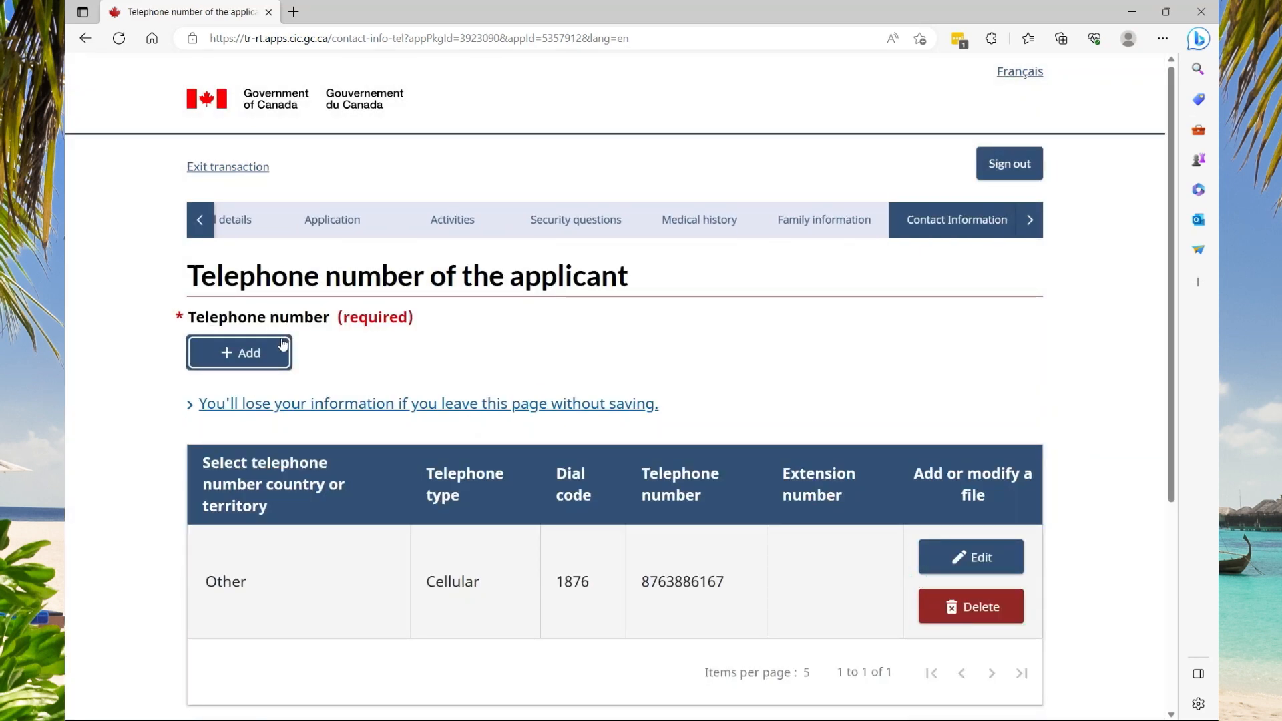
pyautogui.scroll(-3, 272, 564)
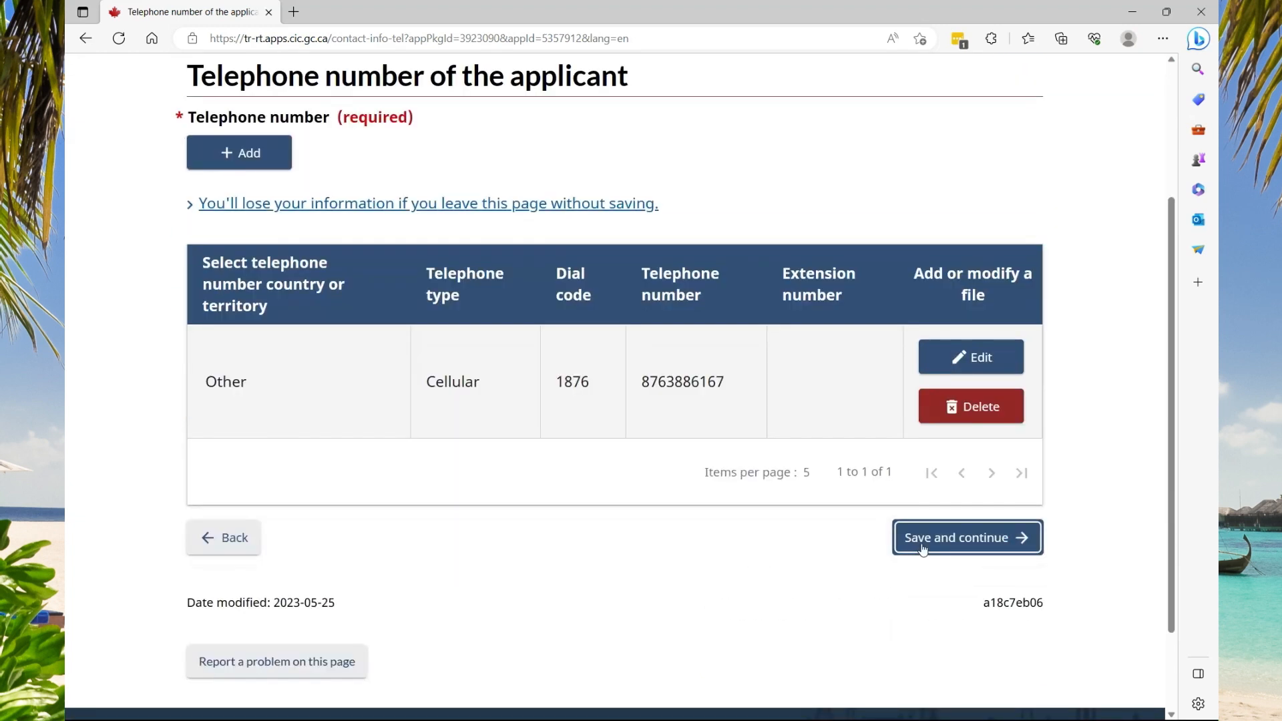
pyautogui.click(922, 546)
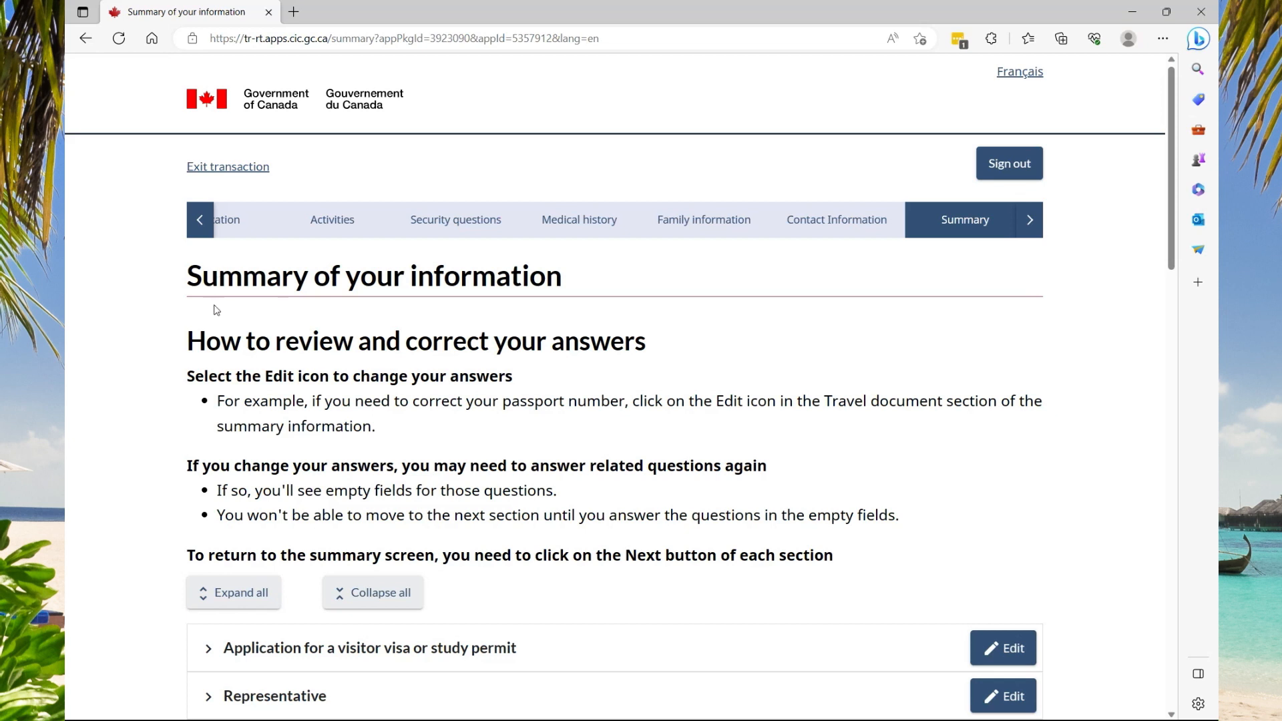
# Review every section of the information summary, then save it to reach Documents
pyautogui.scroll(-5, 228, 332)
pyautogui.scroll(-3, 229, 332)
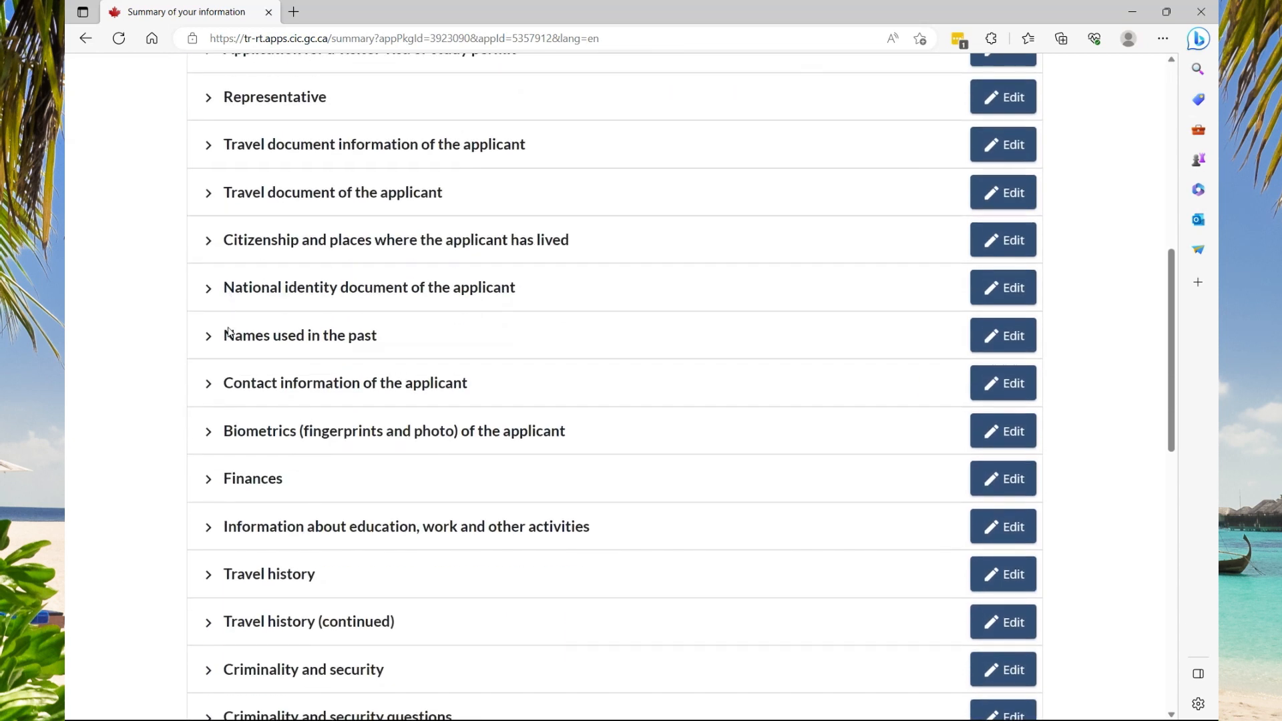
pyautogui.scroll(-3, 248, 364)
pyautogui.scroll(-5, 247, 372)
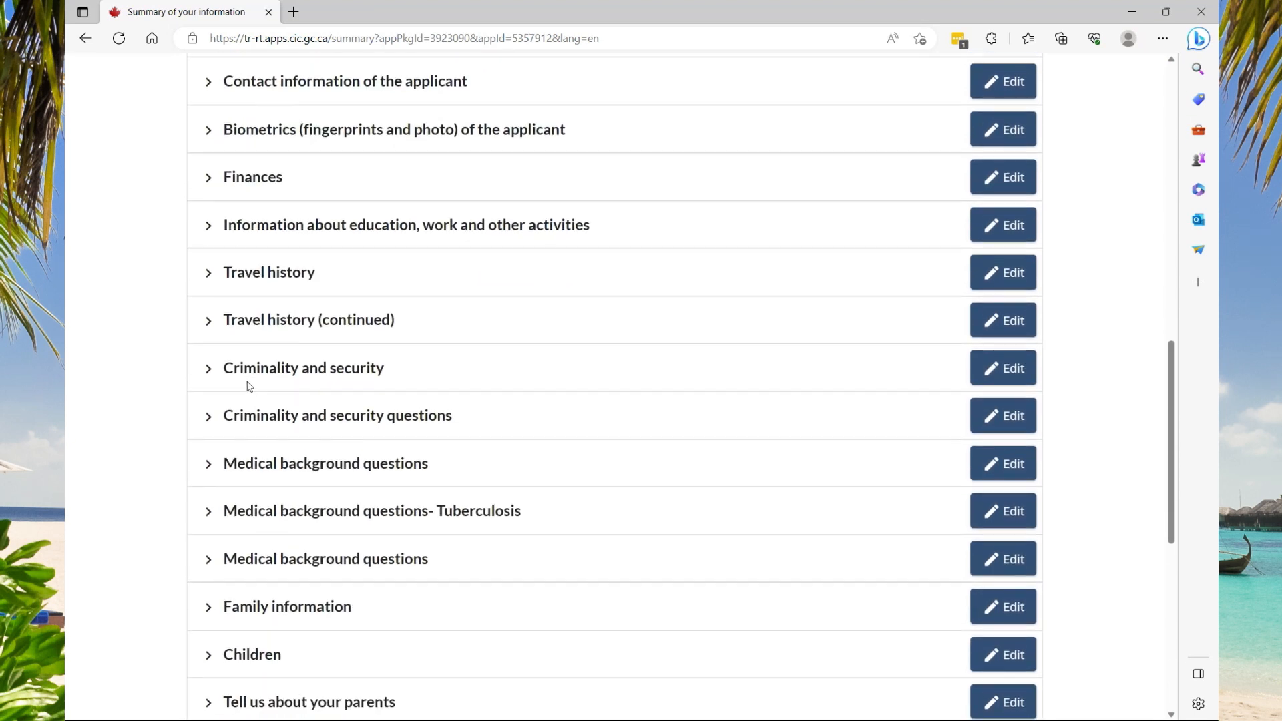
pyautogui.click(1001, 313)
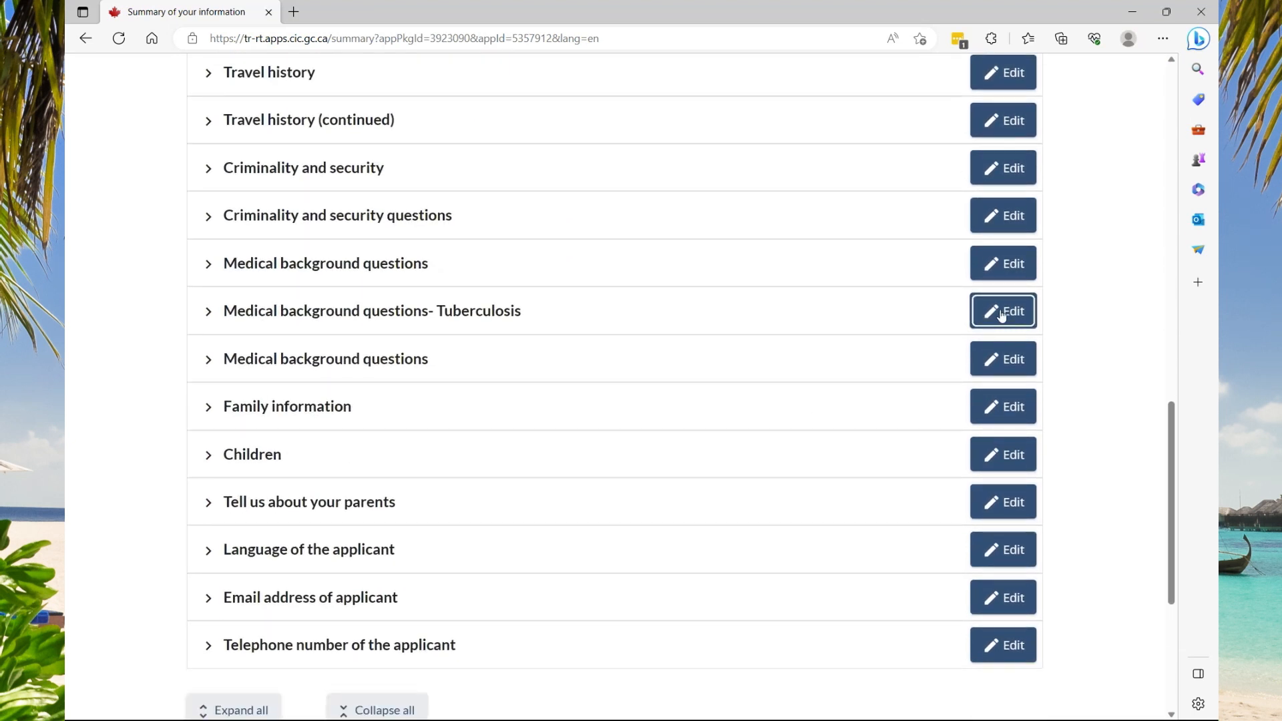
pyautogui.scroll(-5, 1002, 314)
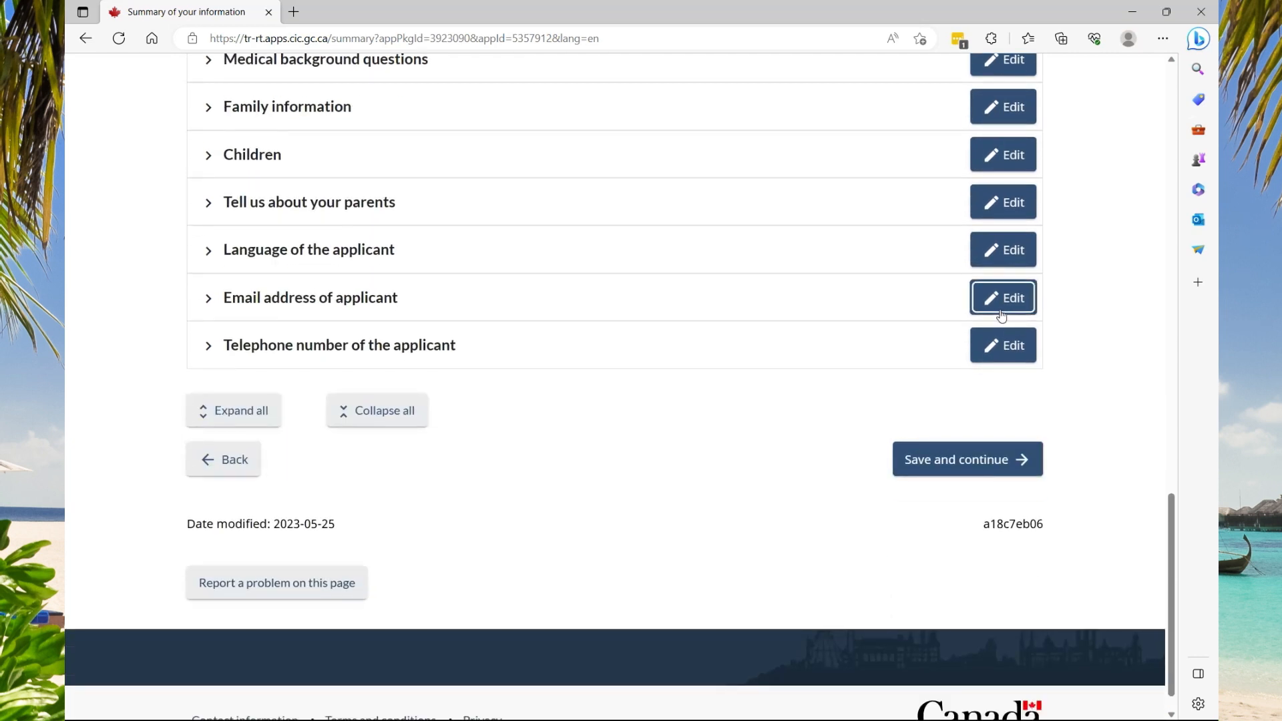
pyautogui.scroll(3, 826, 426)
pyautogui.scroll(-1, 939, 521)
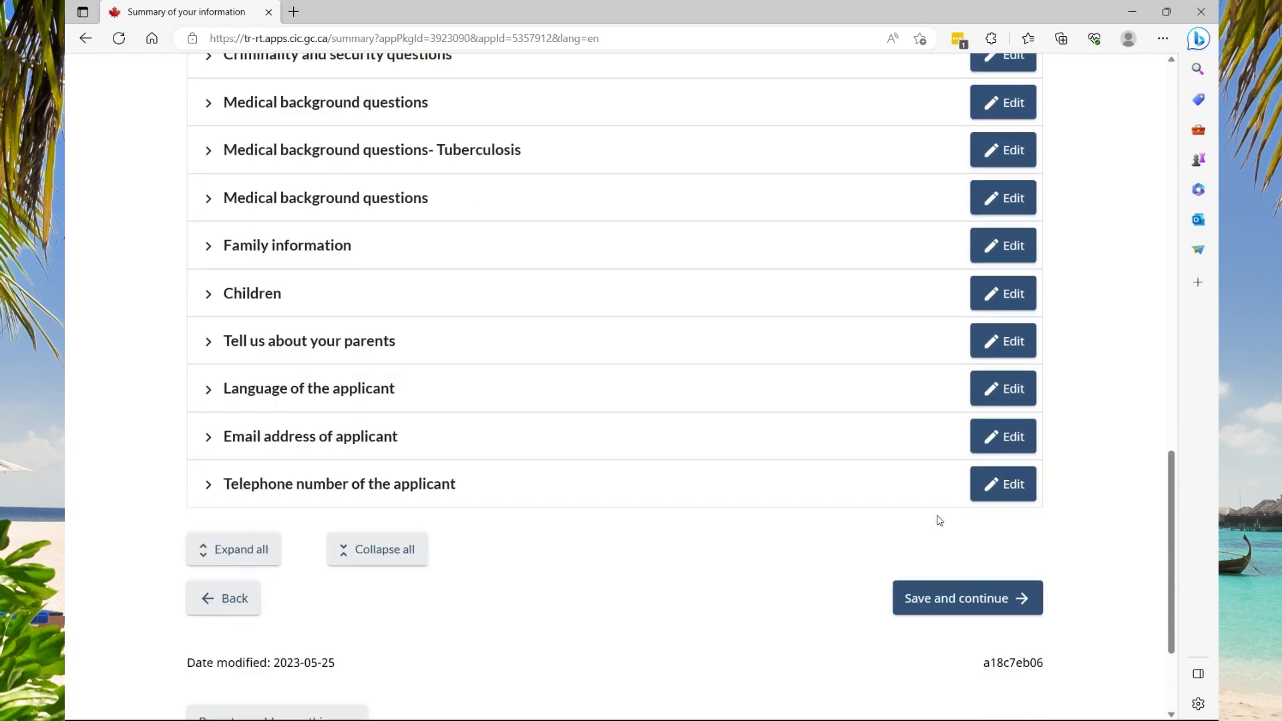
pyautogui.click(949, 559)
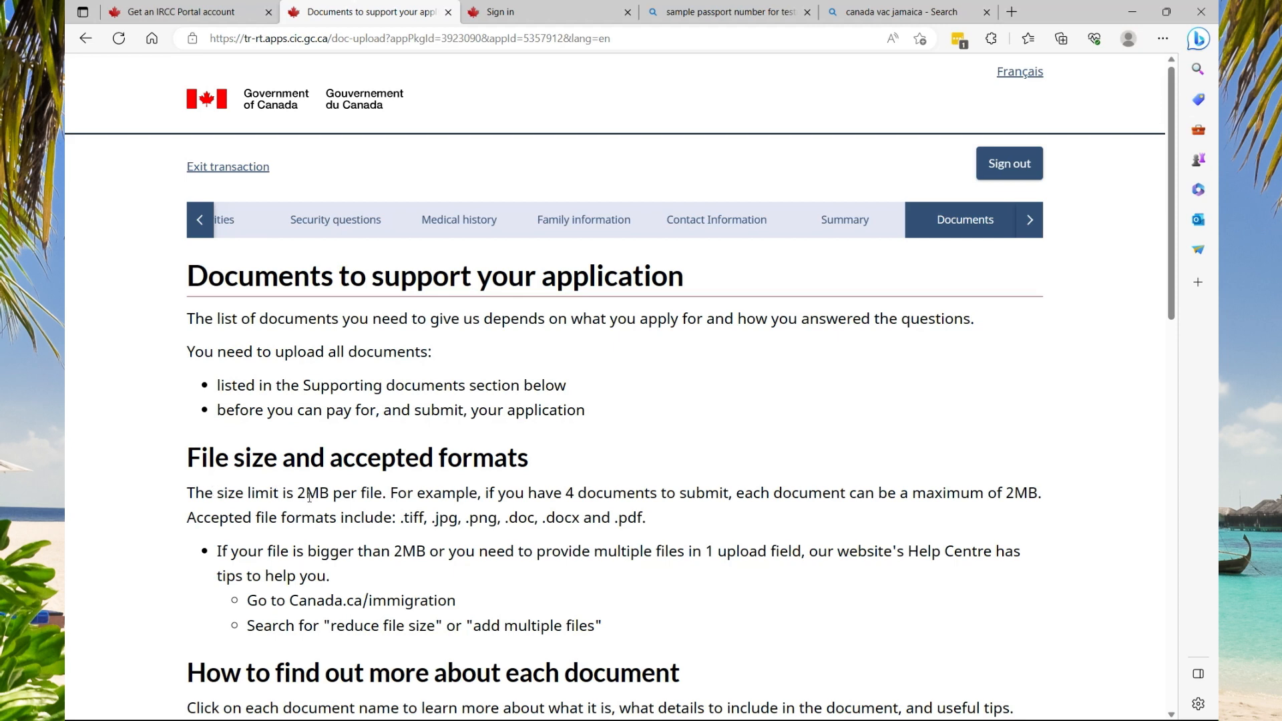
# Check that all three supporting documents are uploaded and save the Documents page
pyautogui.scroll(-3, 311, 494)
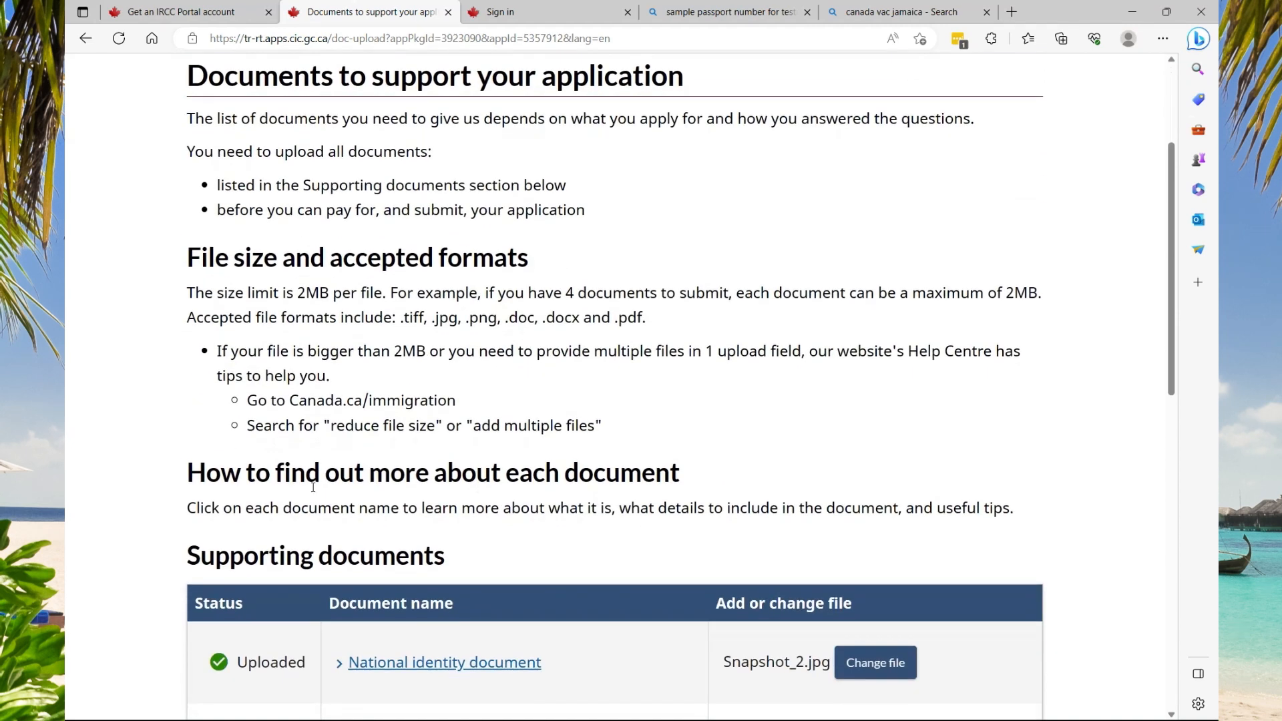
pyautogui.scroll(-3, 309, 481)
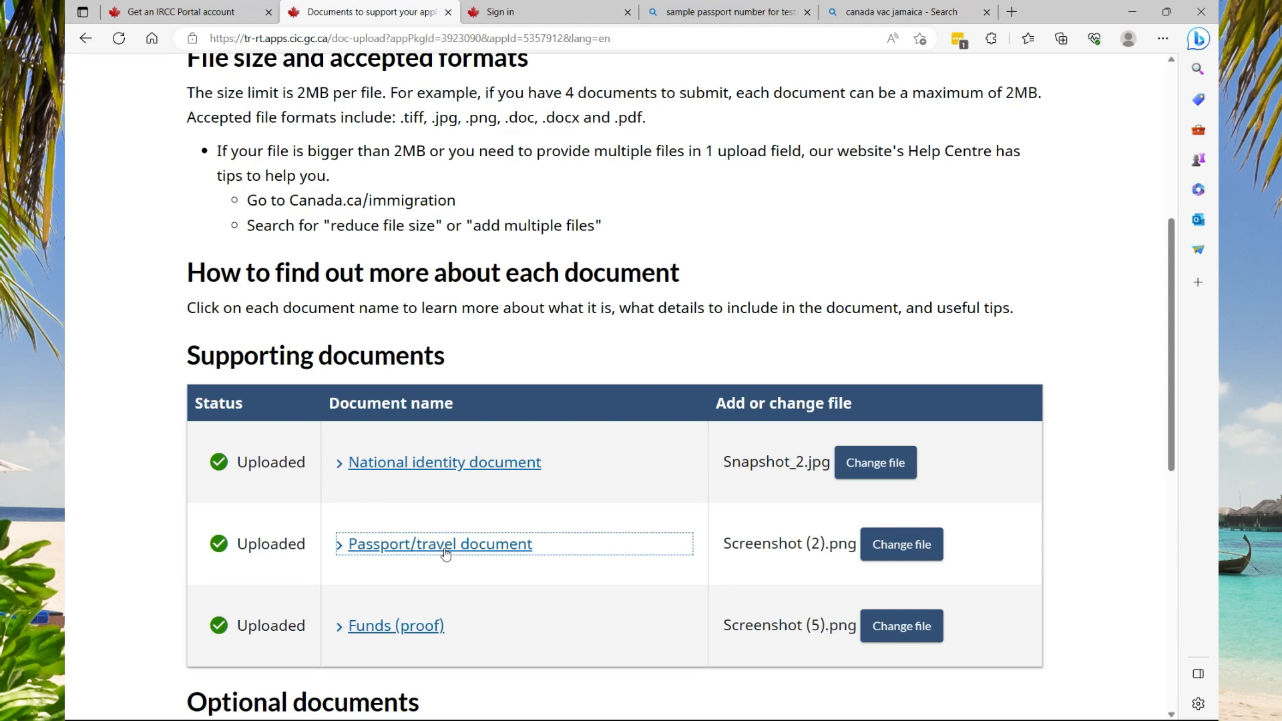
pyautogui.scroll(-3, 401, 461)
pyautogui.scroll(-5, 398, 433)
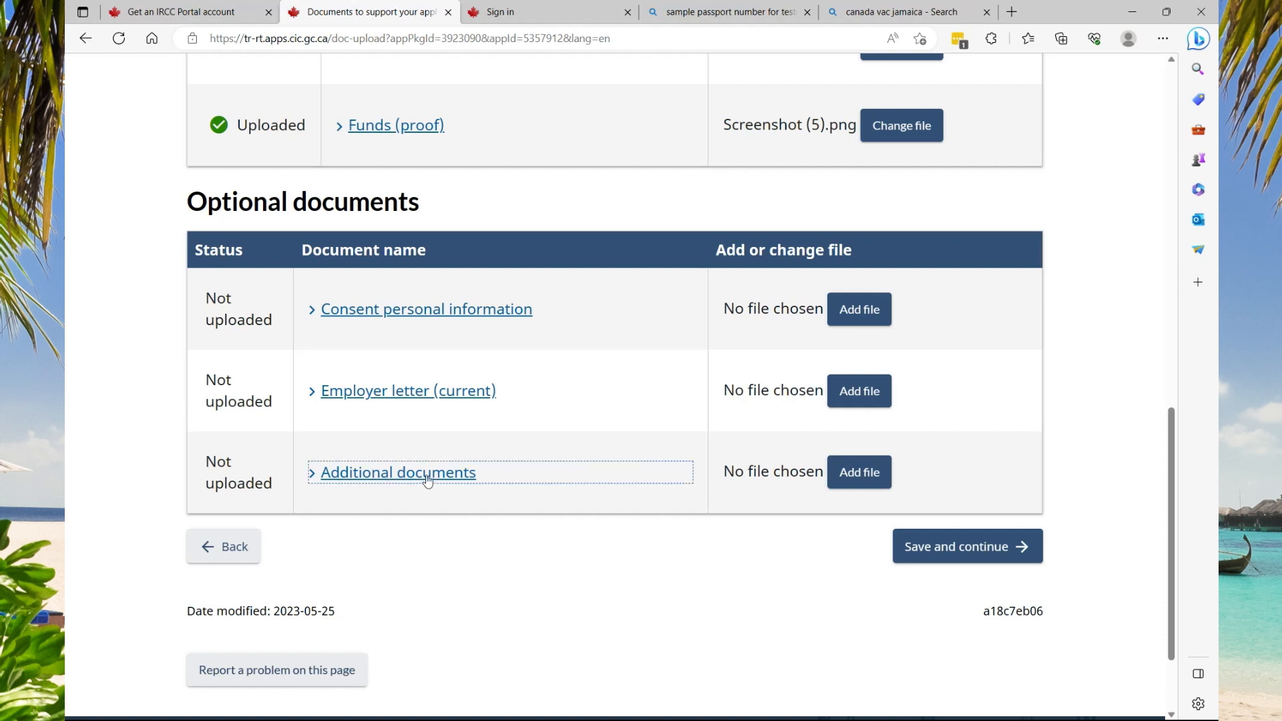
pyautogui.scroll(3, 562, 493)
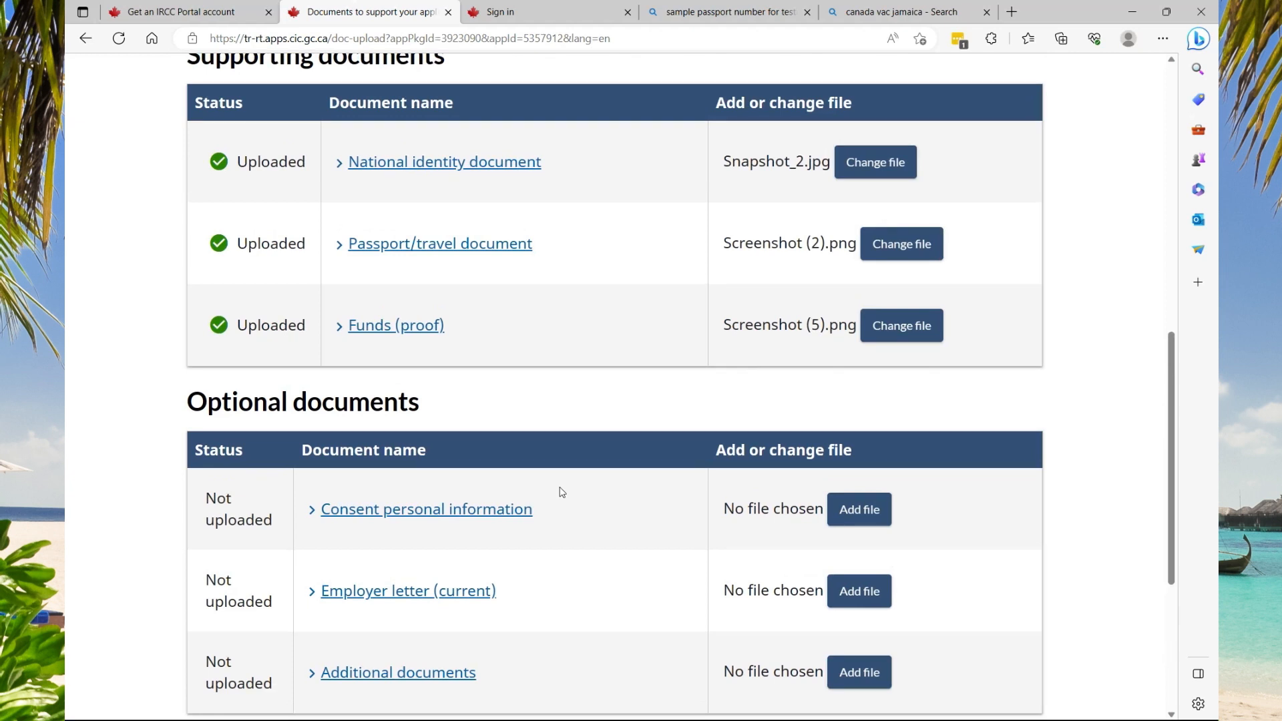
pyautogui.scroll(-5, 562, 492)
pyautogui.click(950, 459)
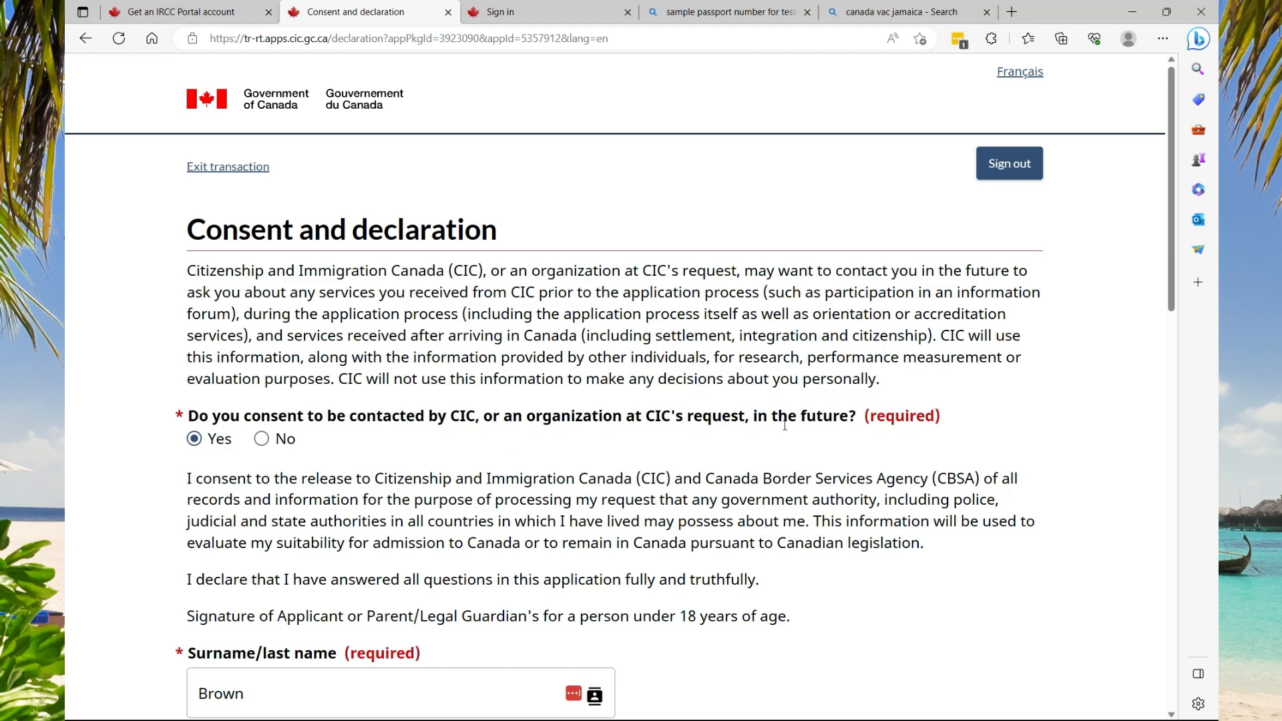
# Save the consent and declaration, then accept the CAN$185 fees to go to payment
pyautogui.scroll(-5, 194, 427)
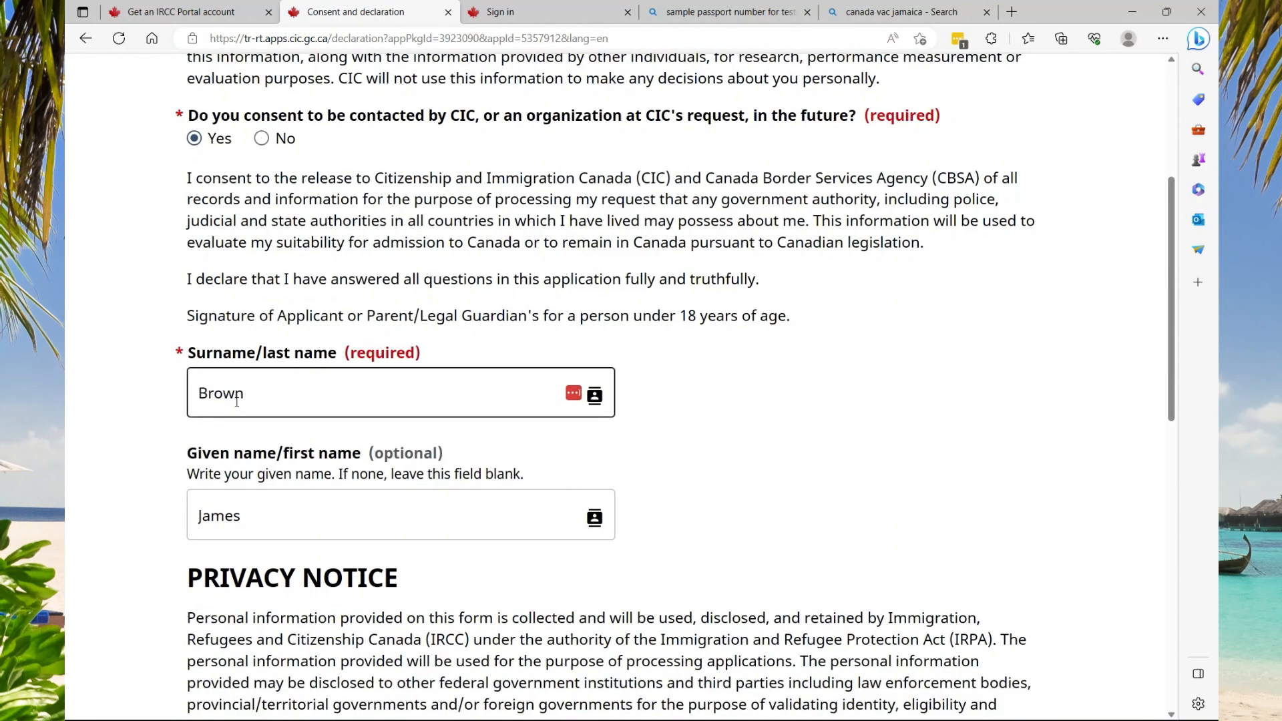
pyautogui.click(242, 517)
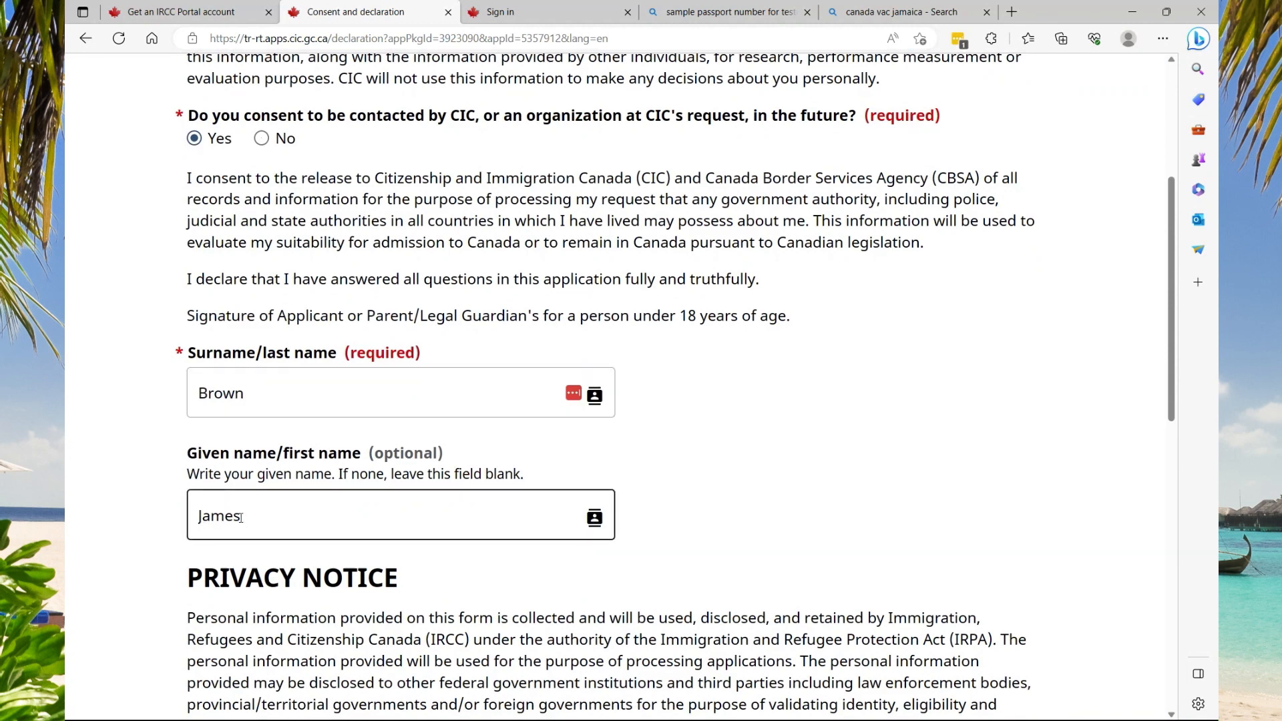
pyautogui.scroll(-10, 241, 518)
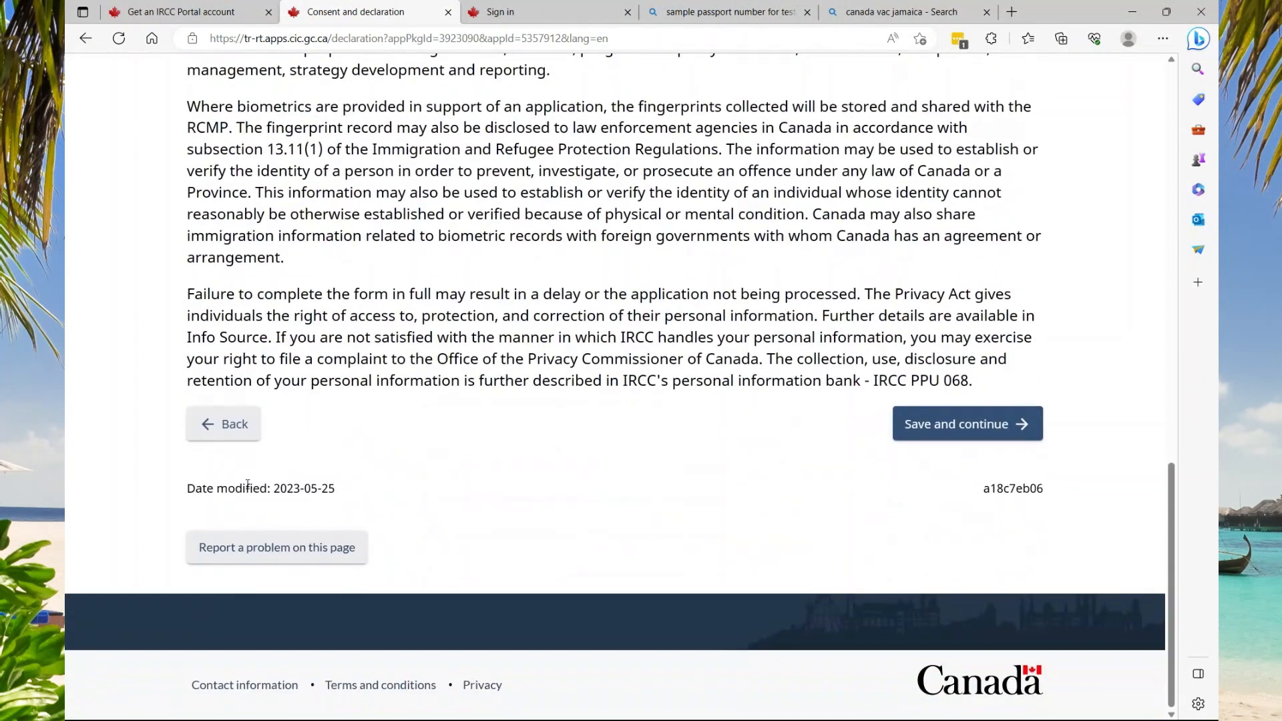
pyautogui.click(913, 440)
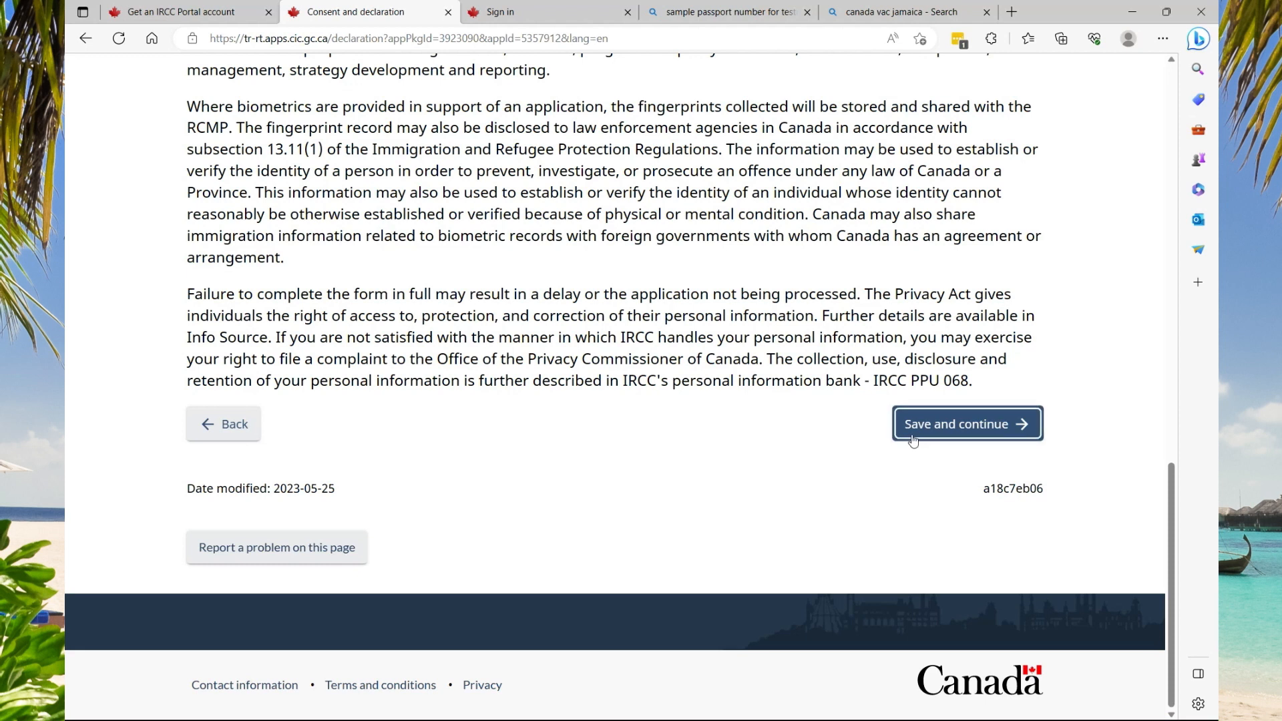
pyautogui.click(921, 437)
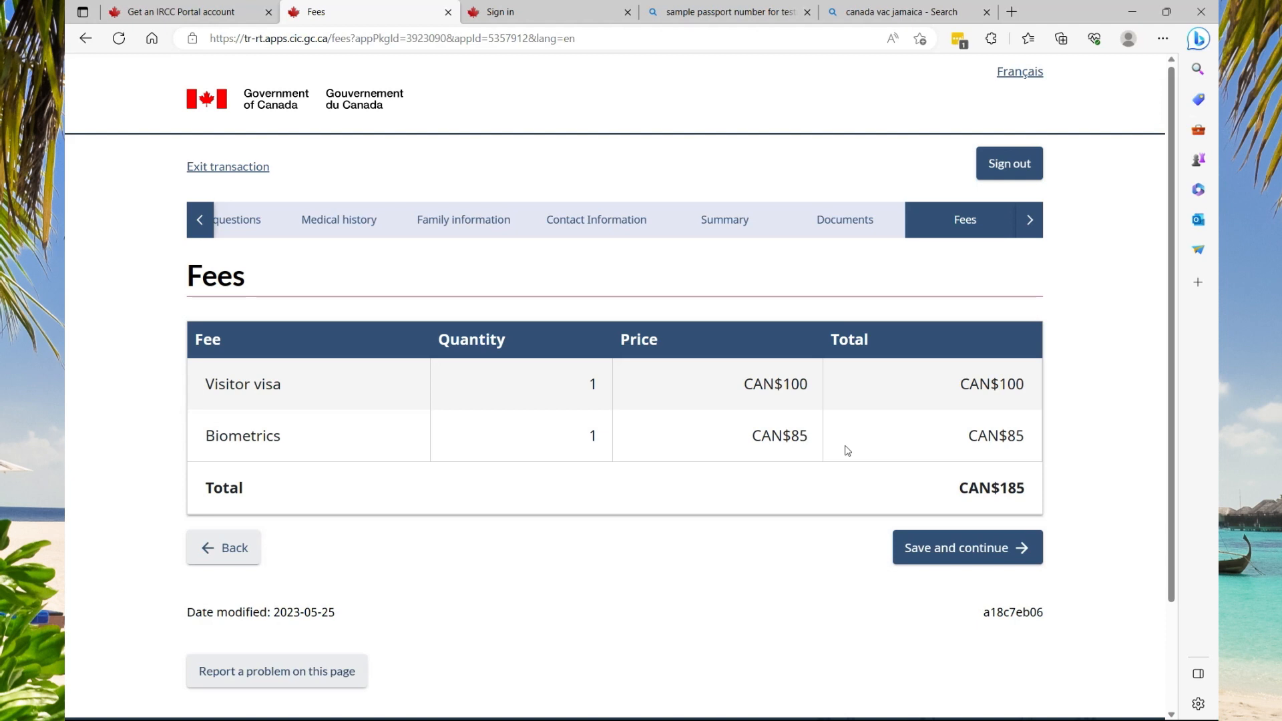
pyautogui.click(930, 549)
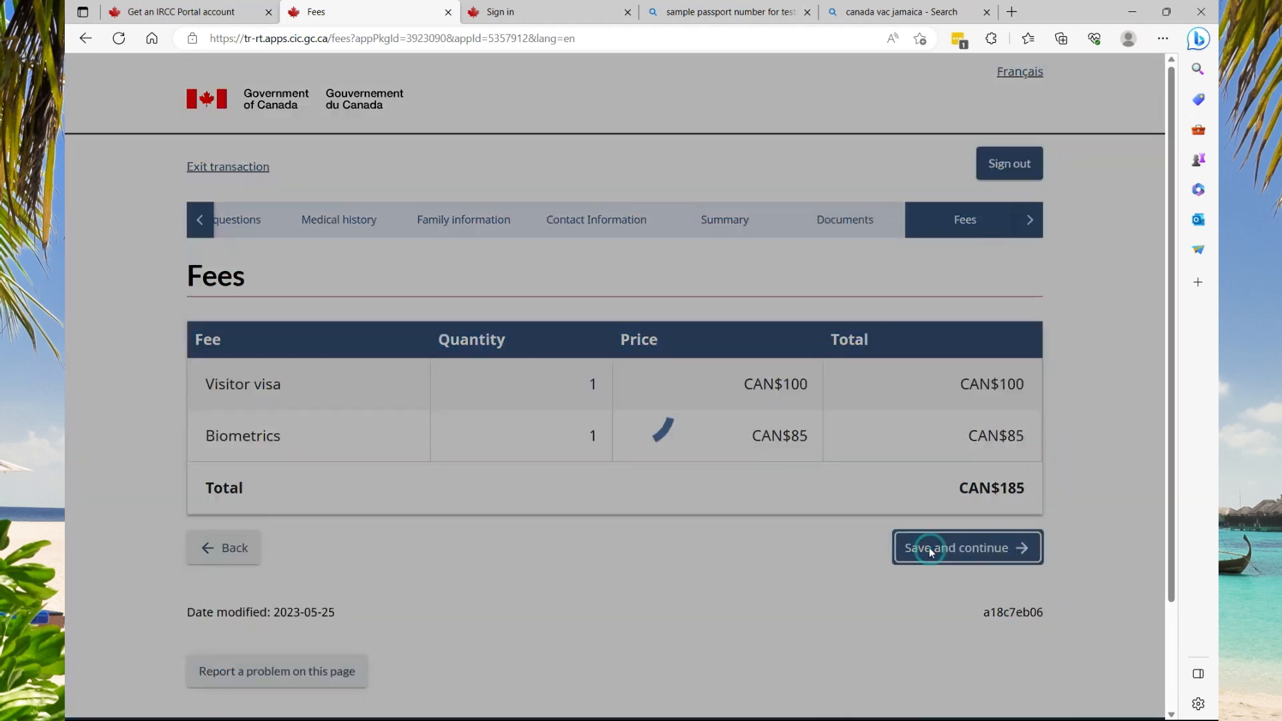